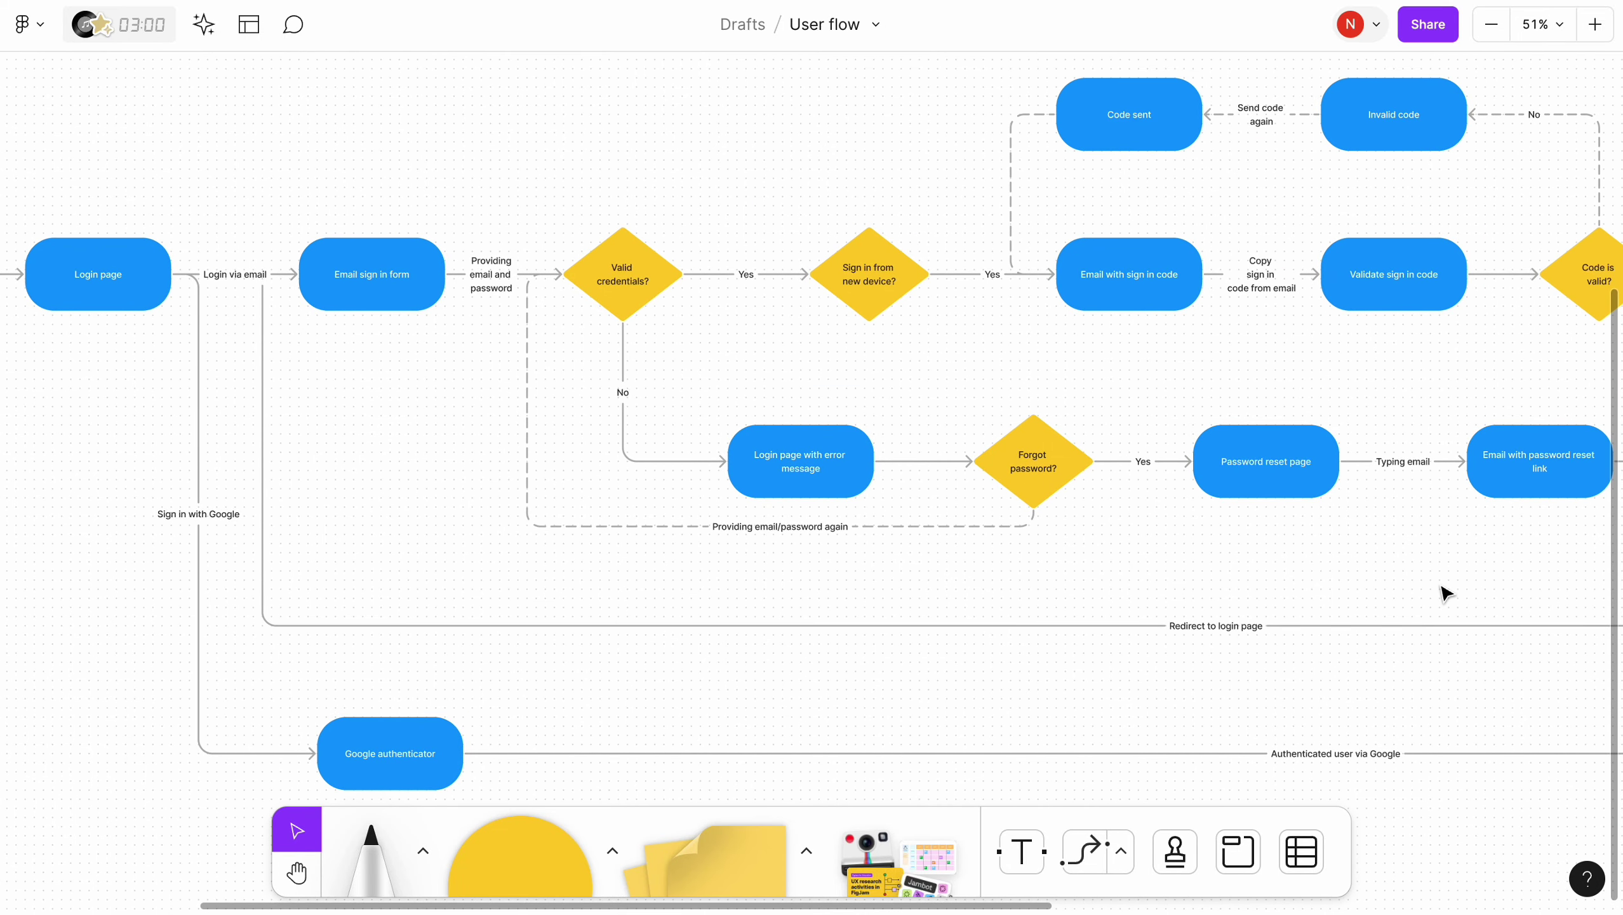
scroll(1446, 593, "right", 9)
scroll(1446, 592, "down", 1)
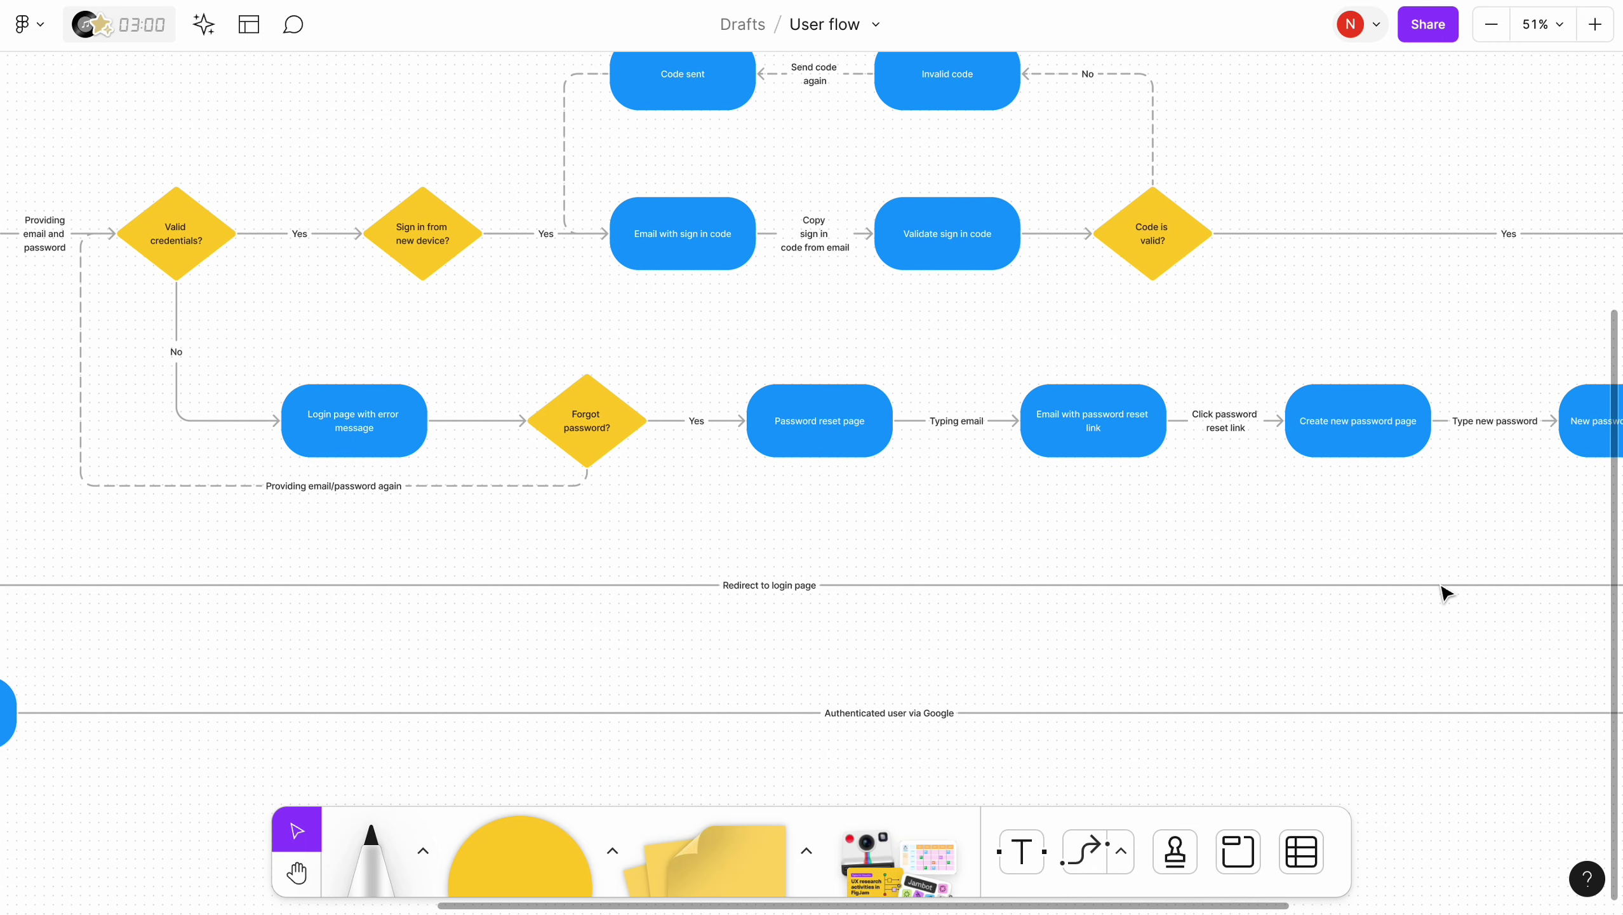
scroll(1445, 593, "right", 10)
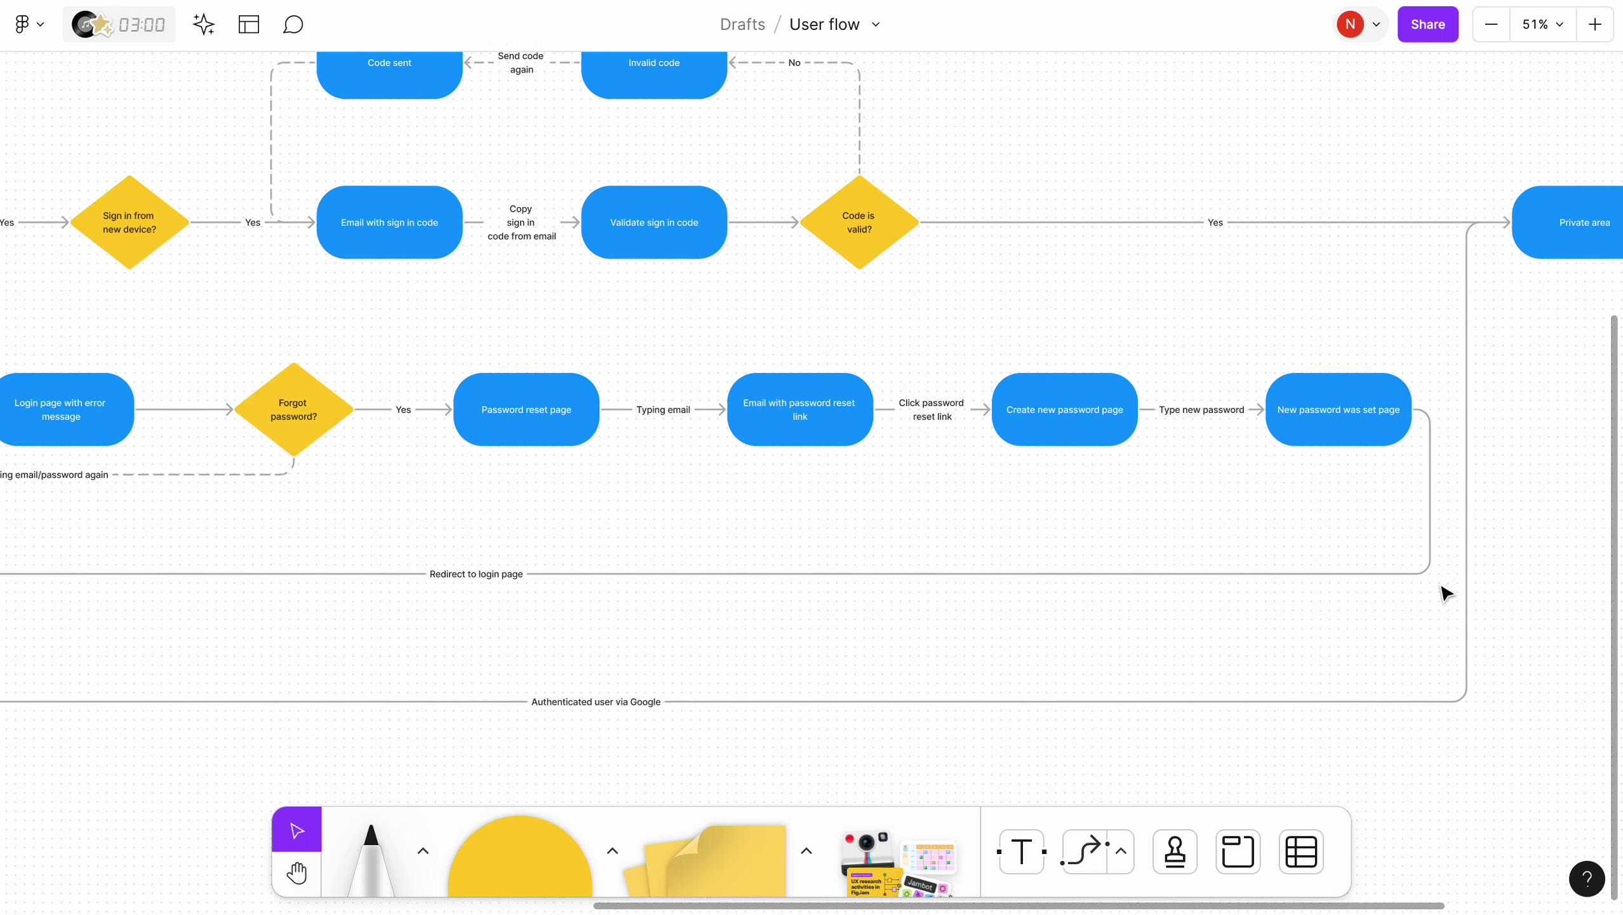
scroll(1446, 593, "up", 1)
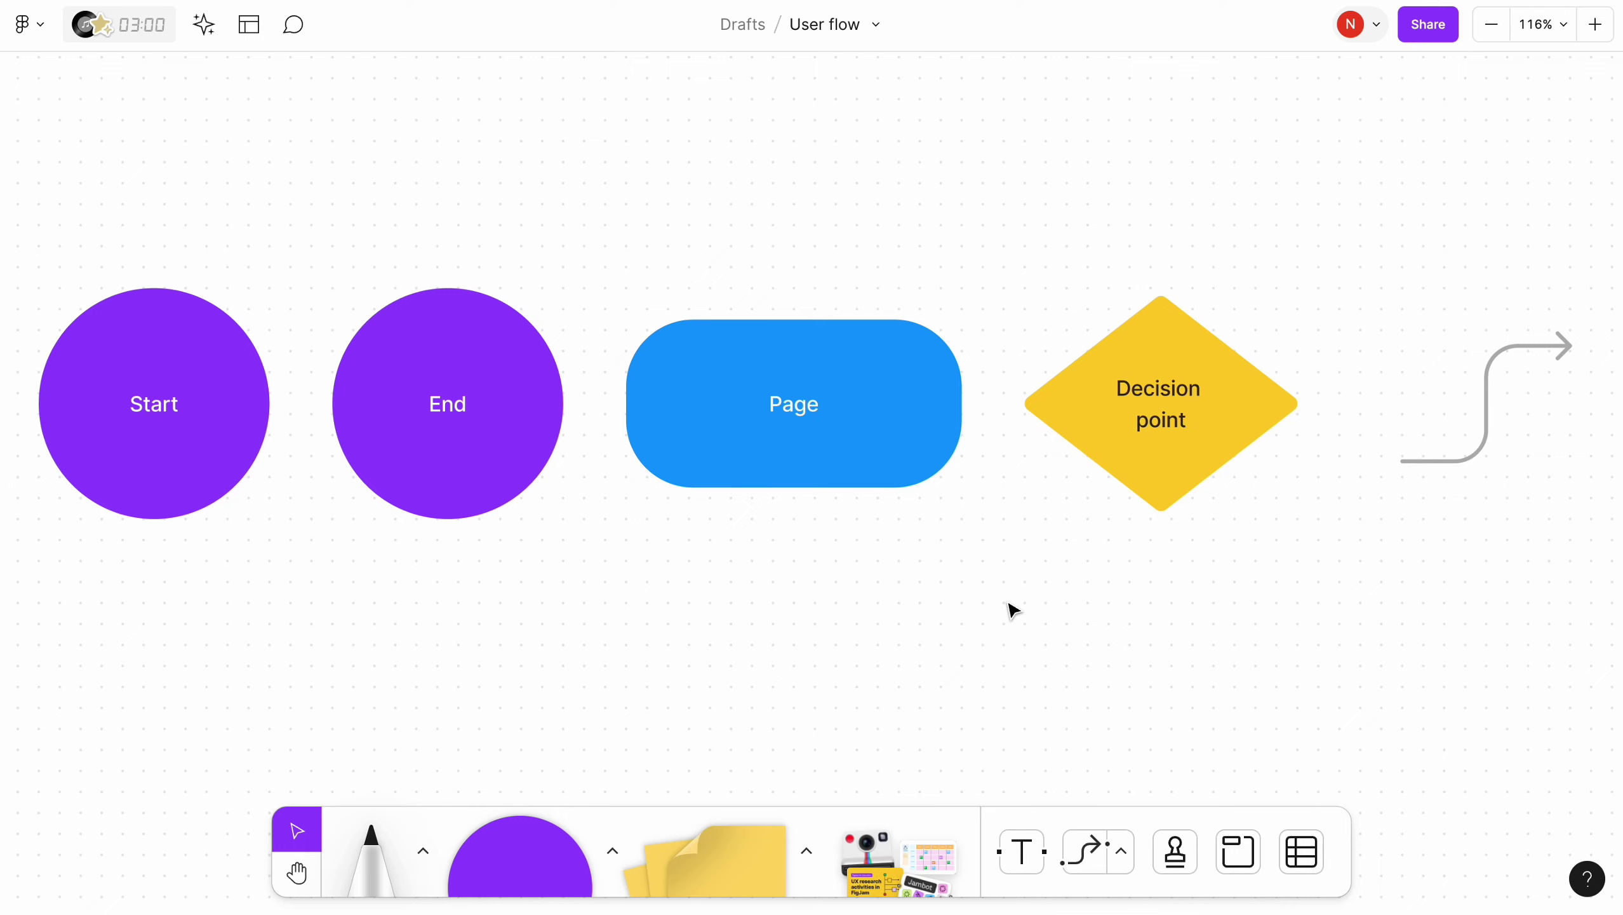
Place copies of the Start circle and the Page shape side by side in the empty area below the legend shapes
scroll(1011, 609, "down", 3)
scroll(1011, 608, "down", 5)
scroll(1013, 610, "up", 2)
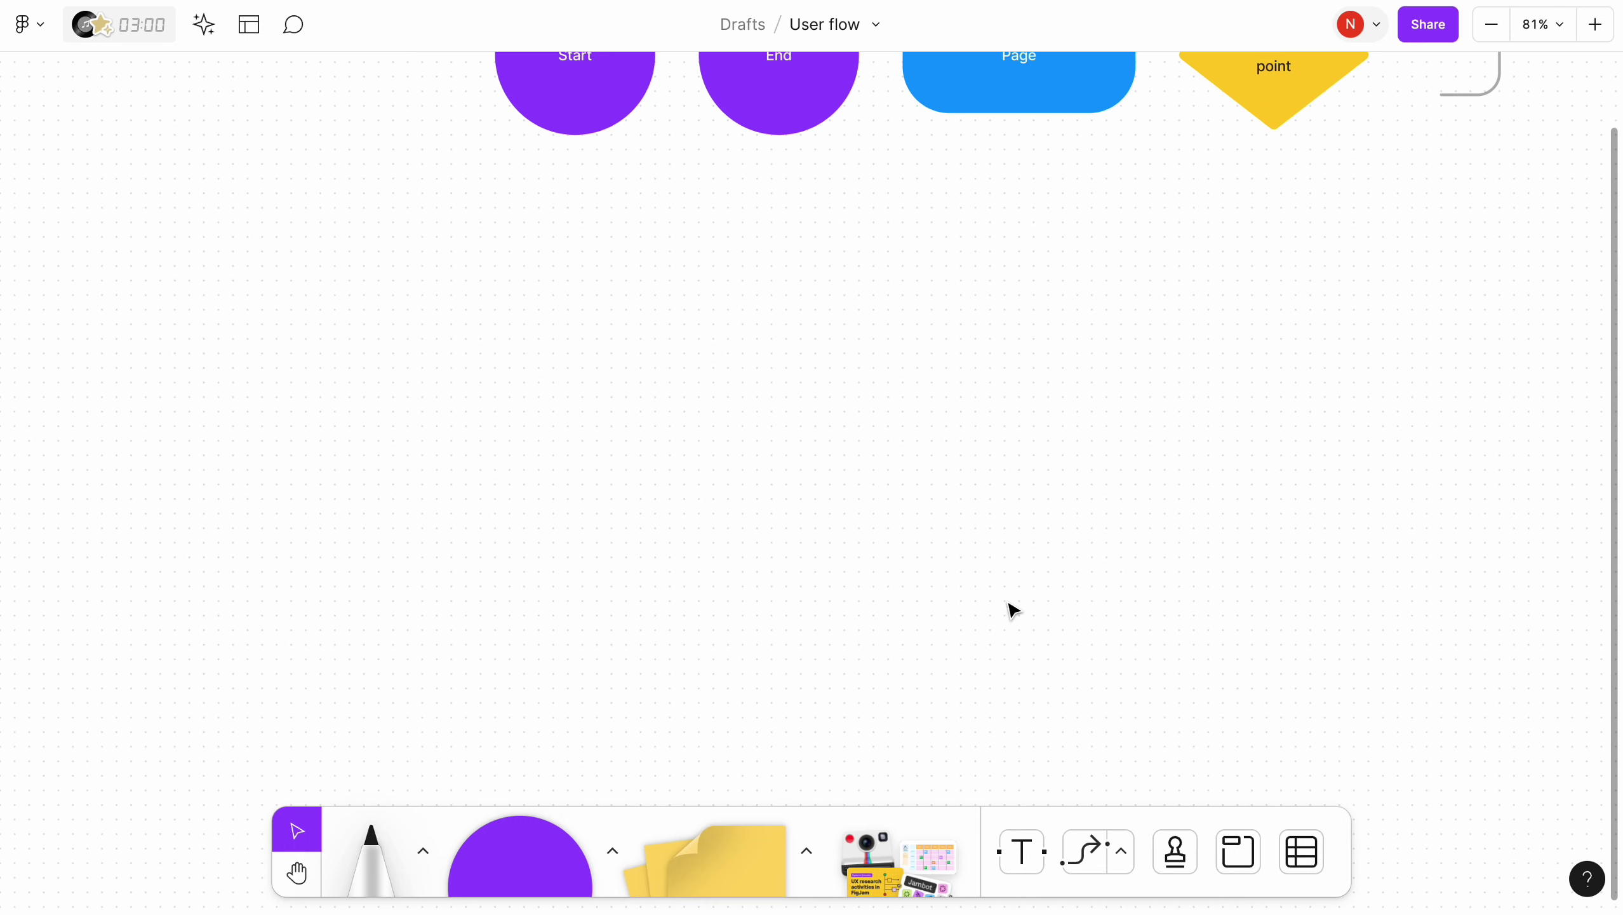
left_click(554, 116)
left_click_drag(555, 116, 568, 363)
left_click_drag(559, 497, 559, 581)
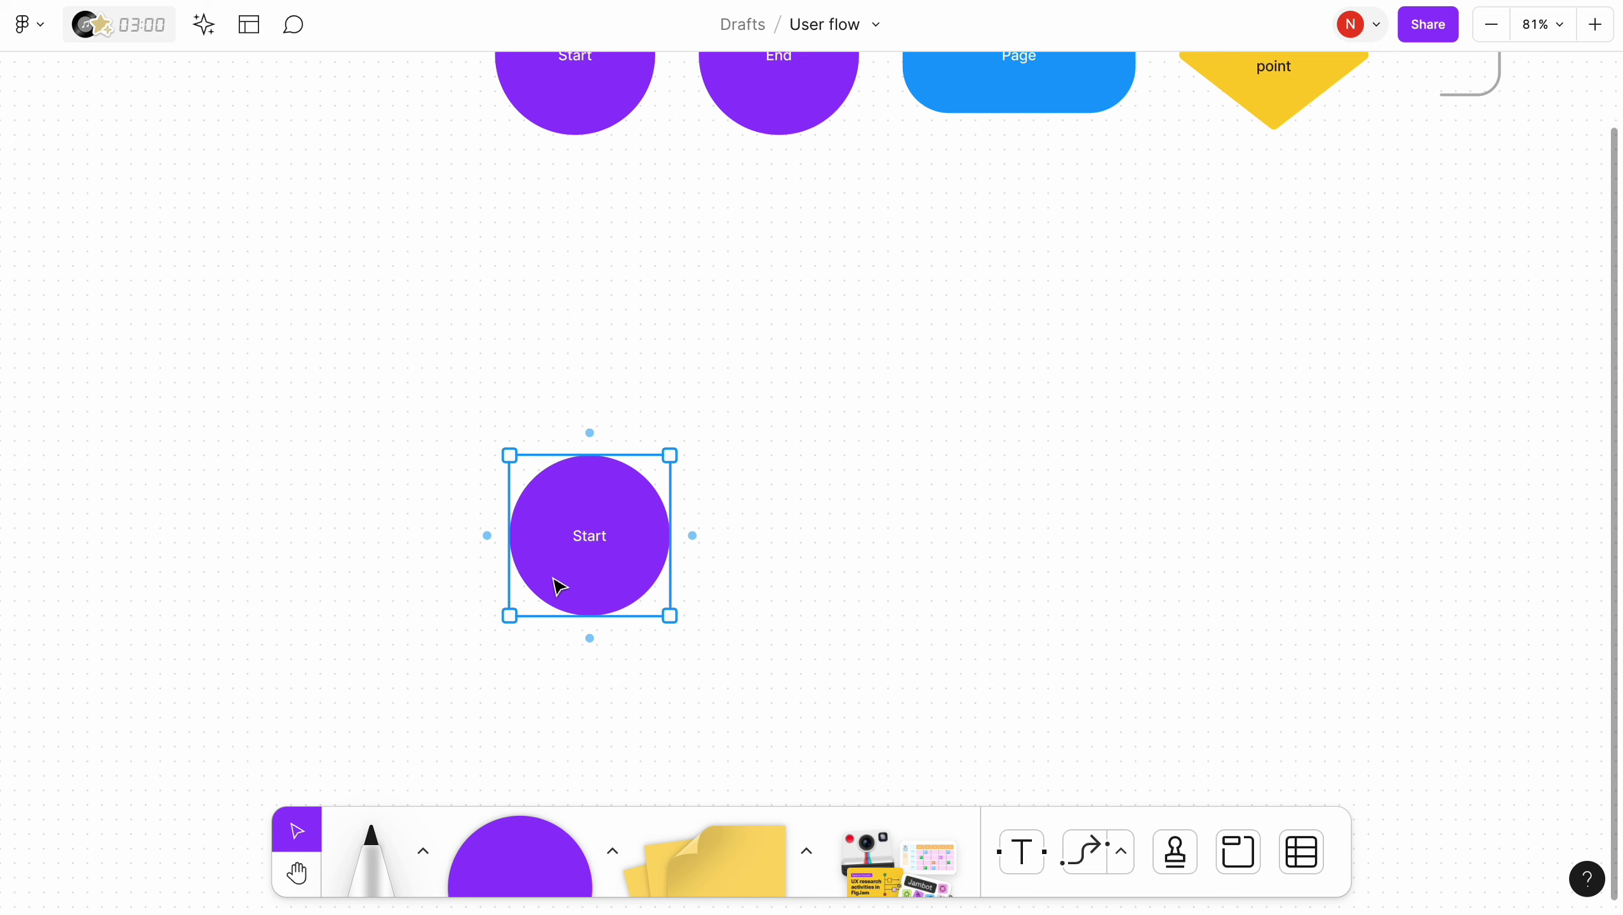
left_click(399, 540)
left_click(1019, 110)
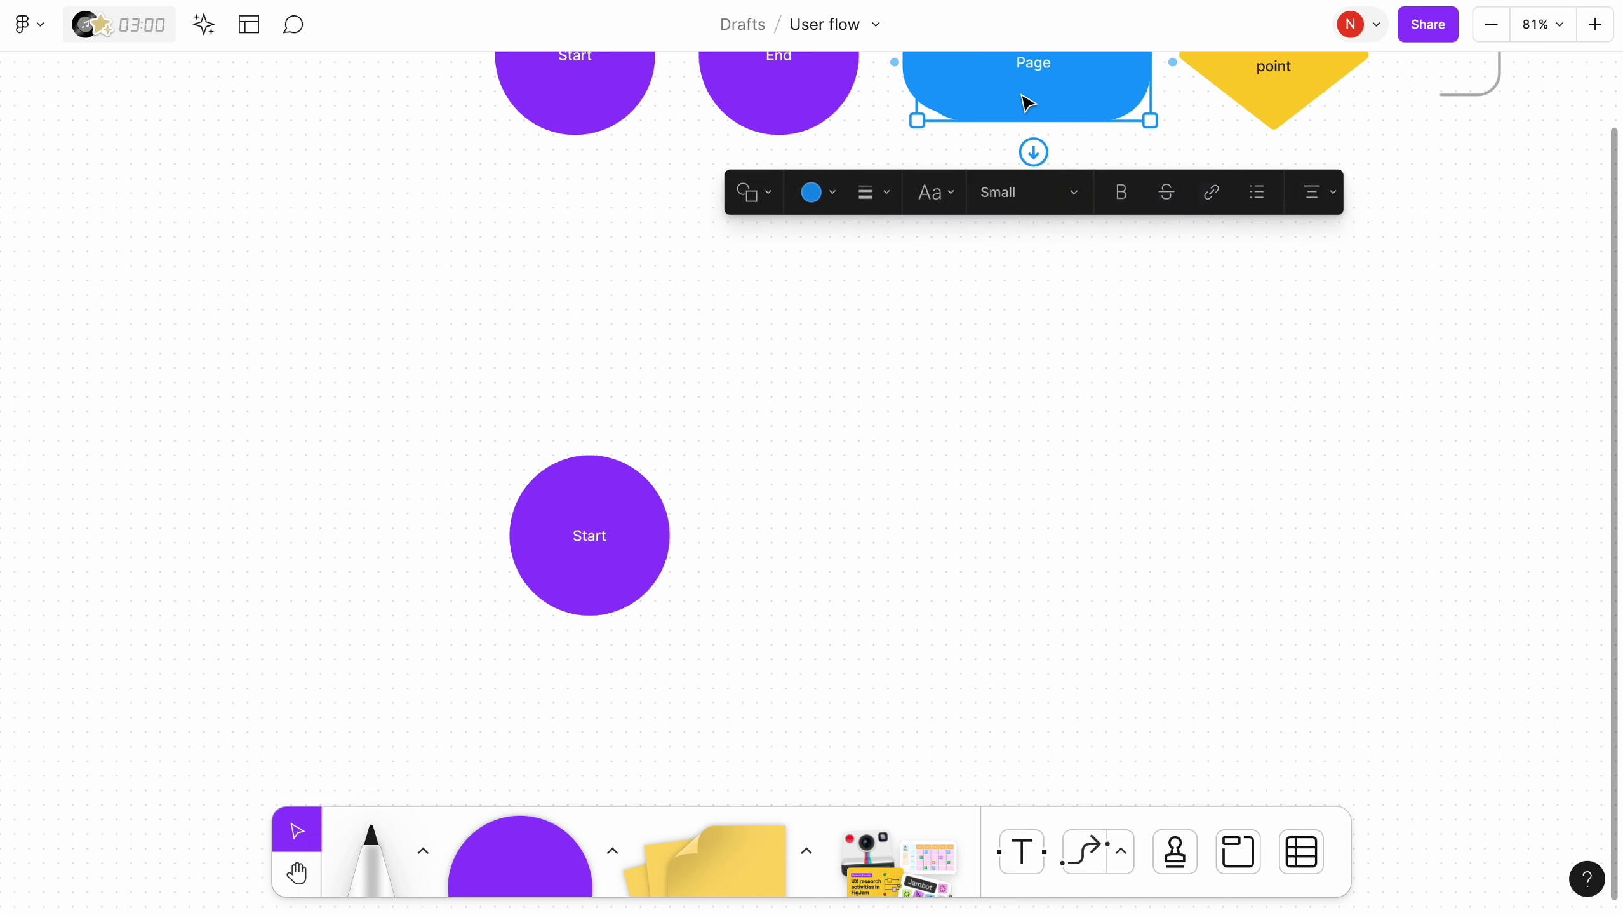
left_click_drag(1026, 105, 896, 570)
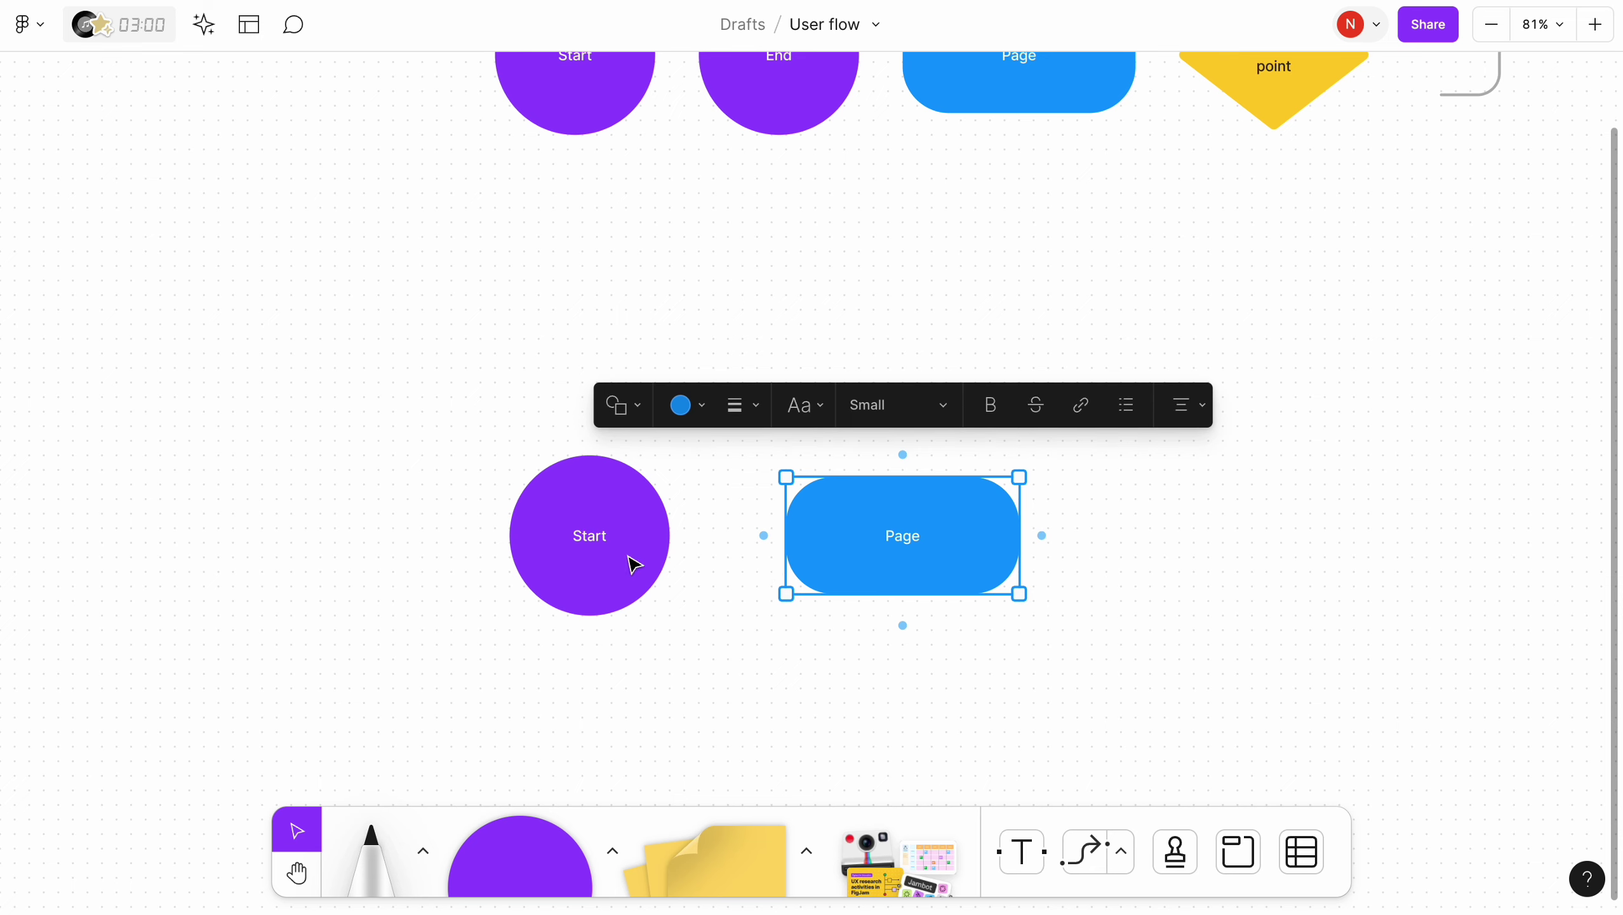
left_click(473, 510)
Add the text title "Checking bonus points" above the copied Start circle
left_click(1023, 851)
left_click(531, 349)
type("Checking bonus points")
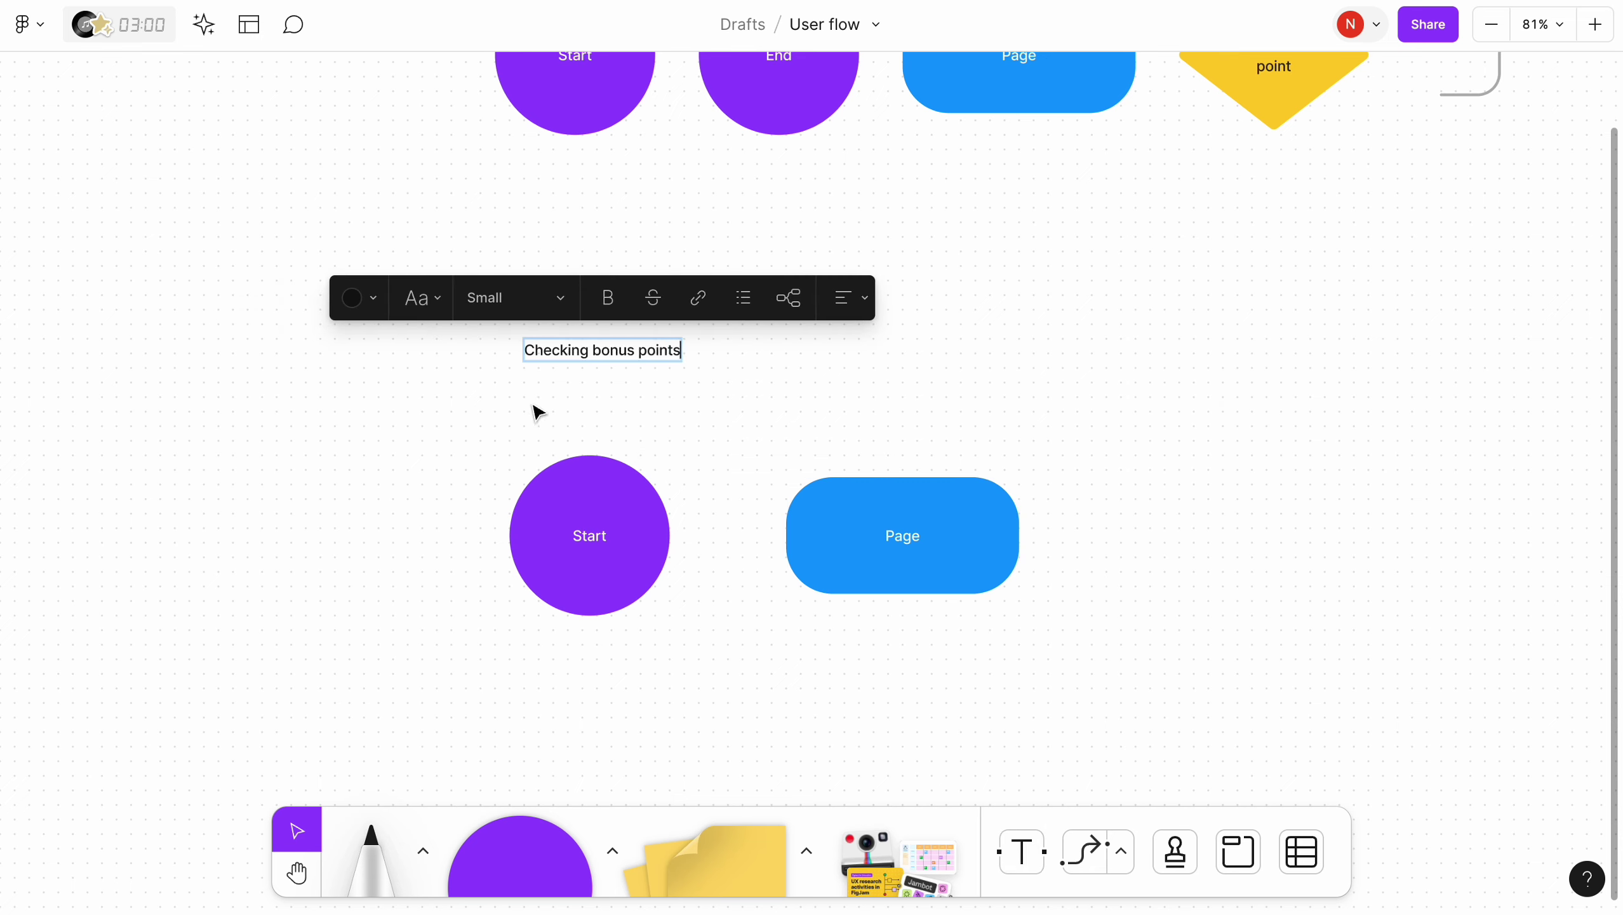
left_click_drag(590, 354, 580, 366)
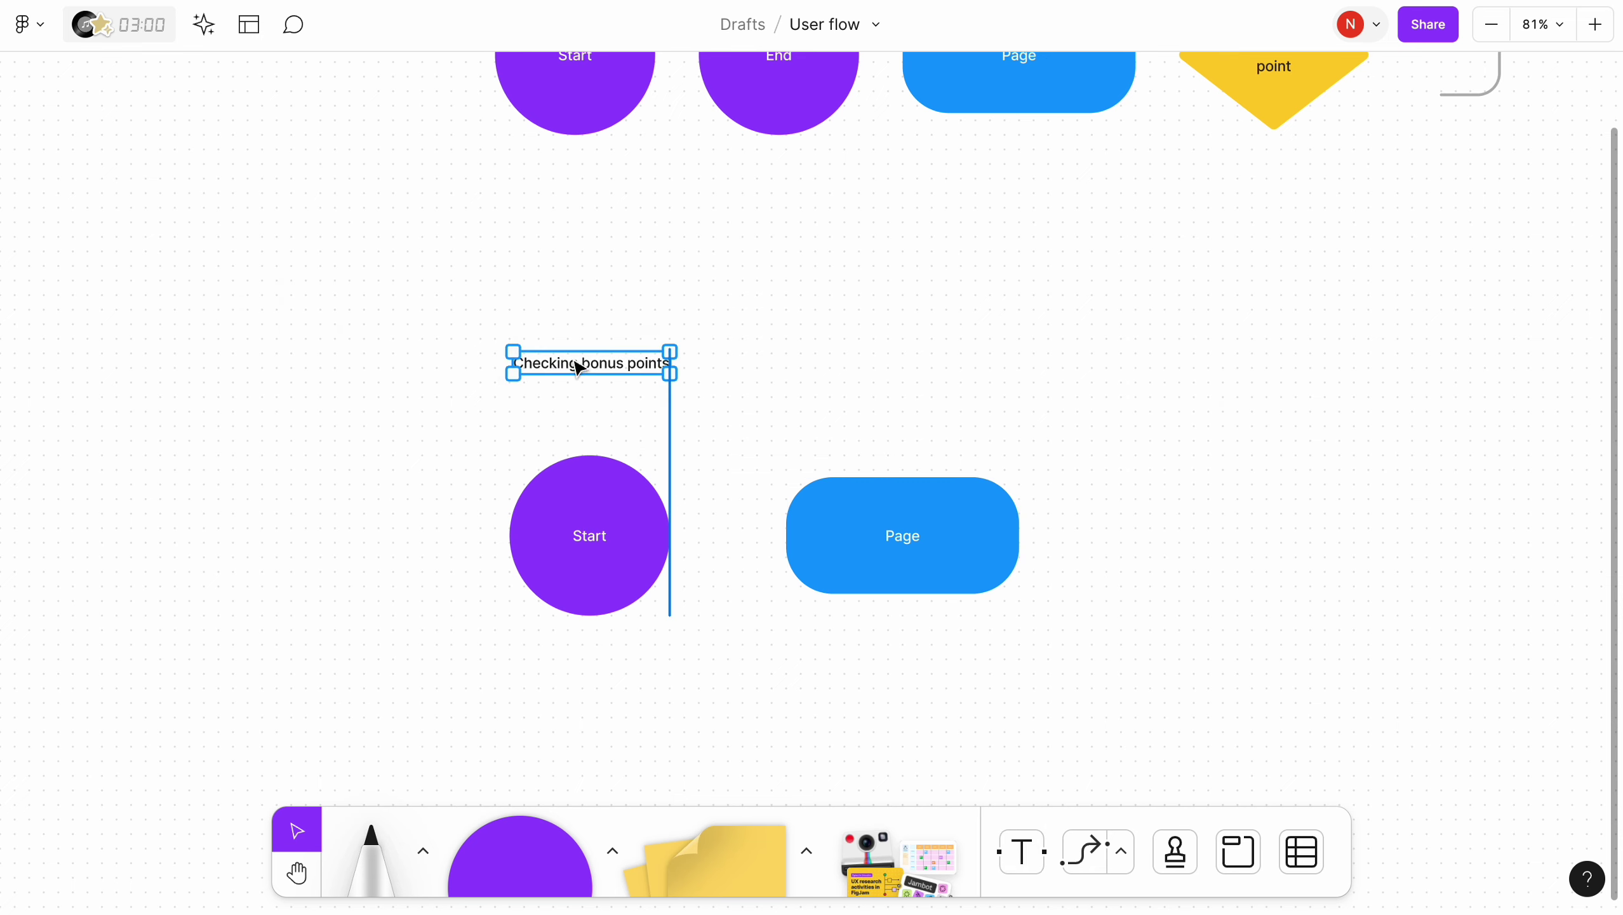
left_click(489, 471)
Connect the Start circle to the page shape with an arrow and relabel the page shape "Home page"
left_click(627, 546)
left_click_drag(693, 536, 865, 536)
double_click(904, 537)
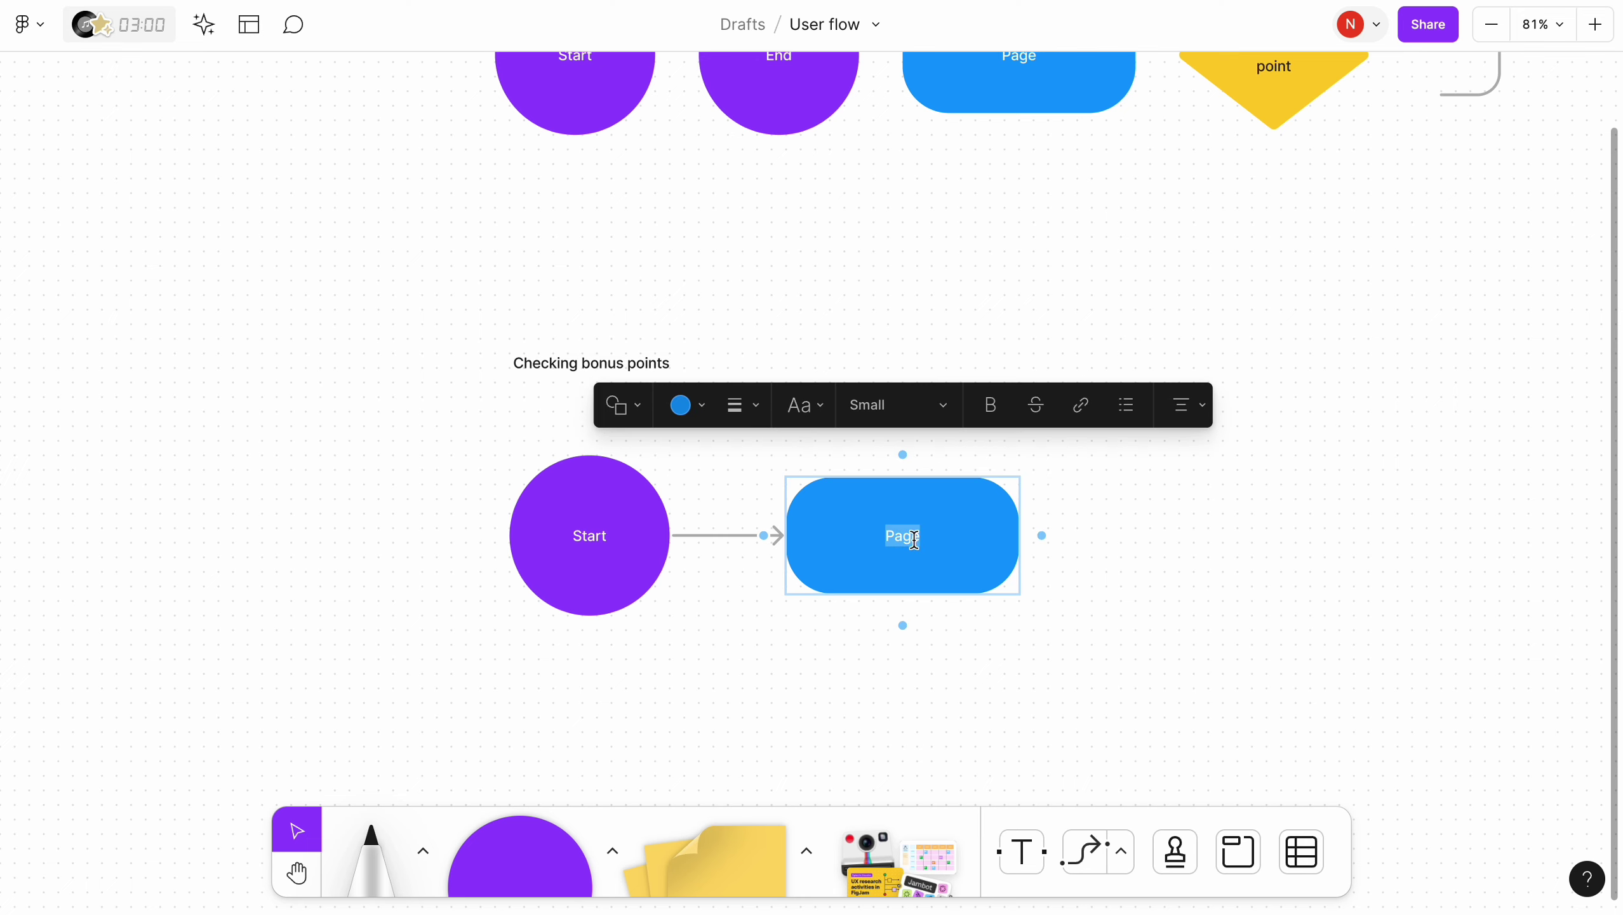
type("Home page")
left_click(786, 656)
Duplicate the Home page shape to its right, connect the two with an arrow, and label the copy "Login page"
scroll(786, 657, "right", 5)
scroll(786, 656, "down", 2)
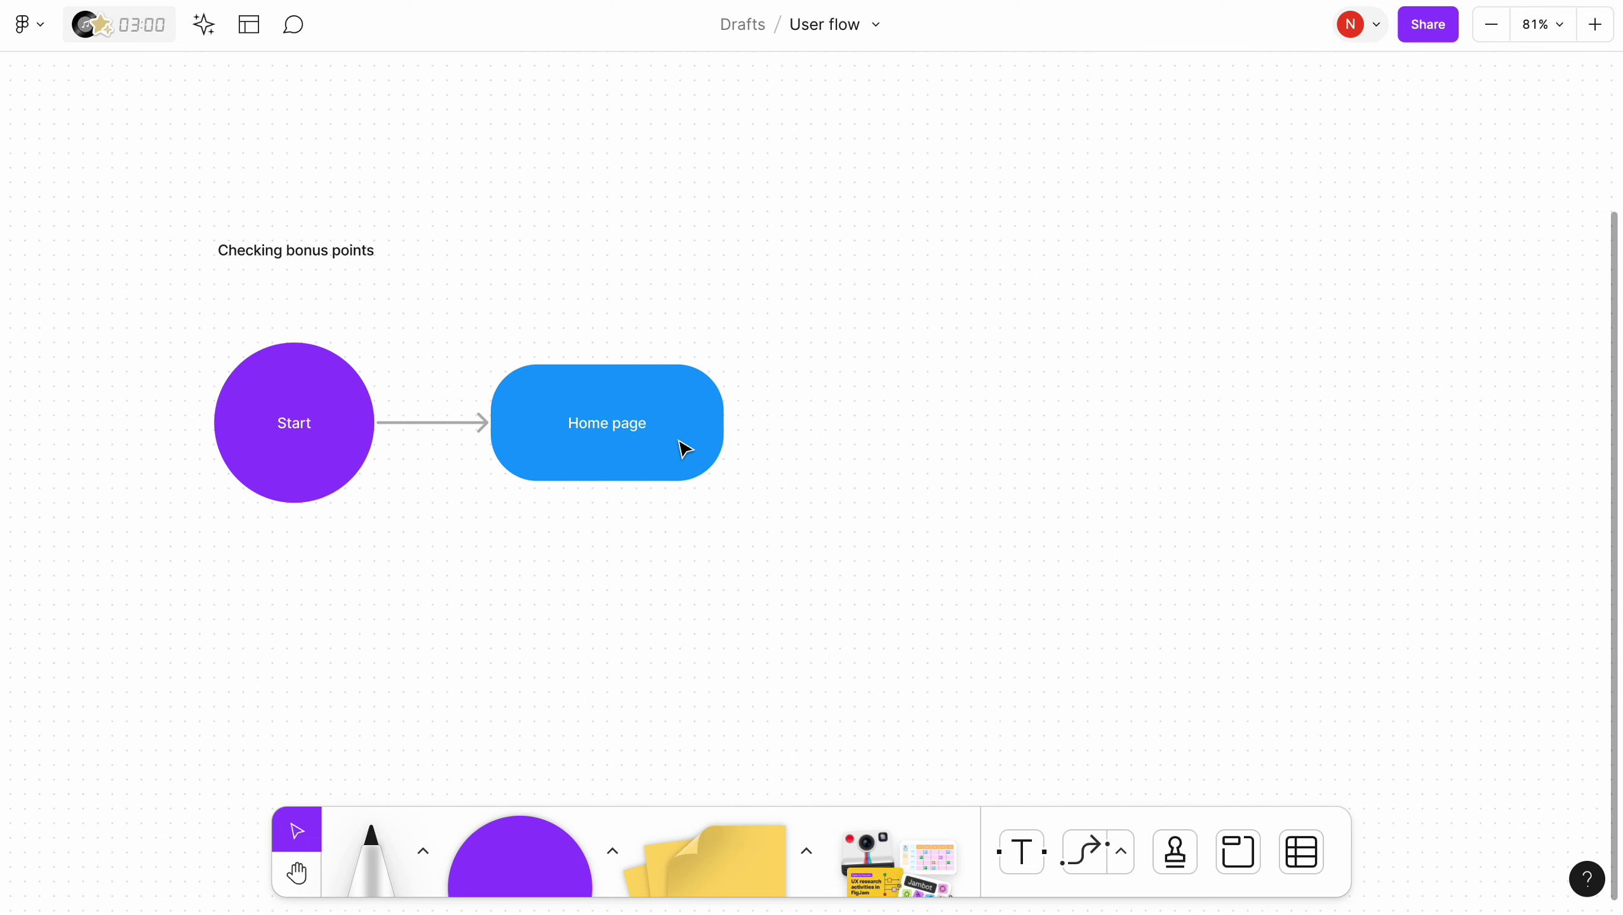
left_click_drag(628, 426, 934, 429, "alt")
left_click(705, 428)
left_click_drag(796, 435, 949, 435)
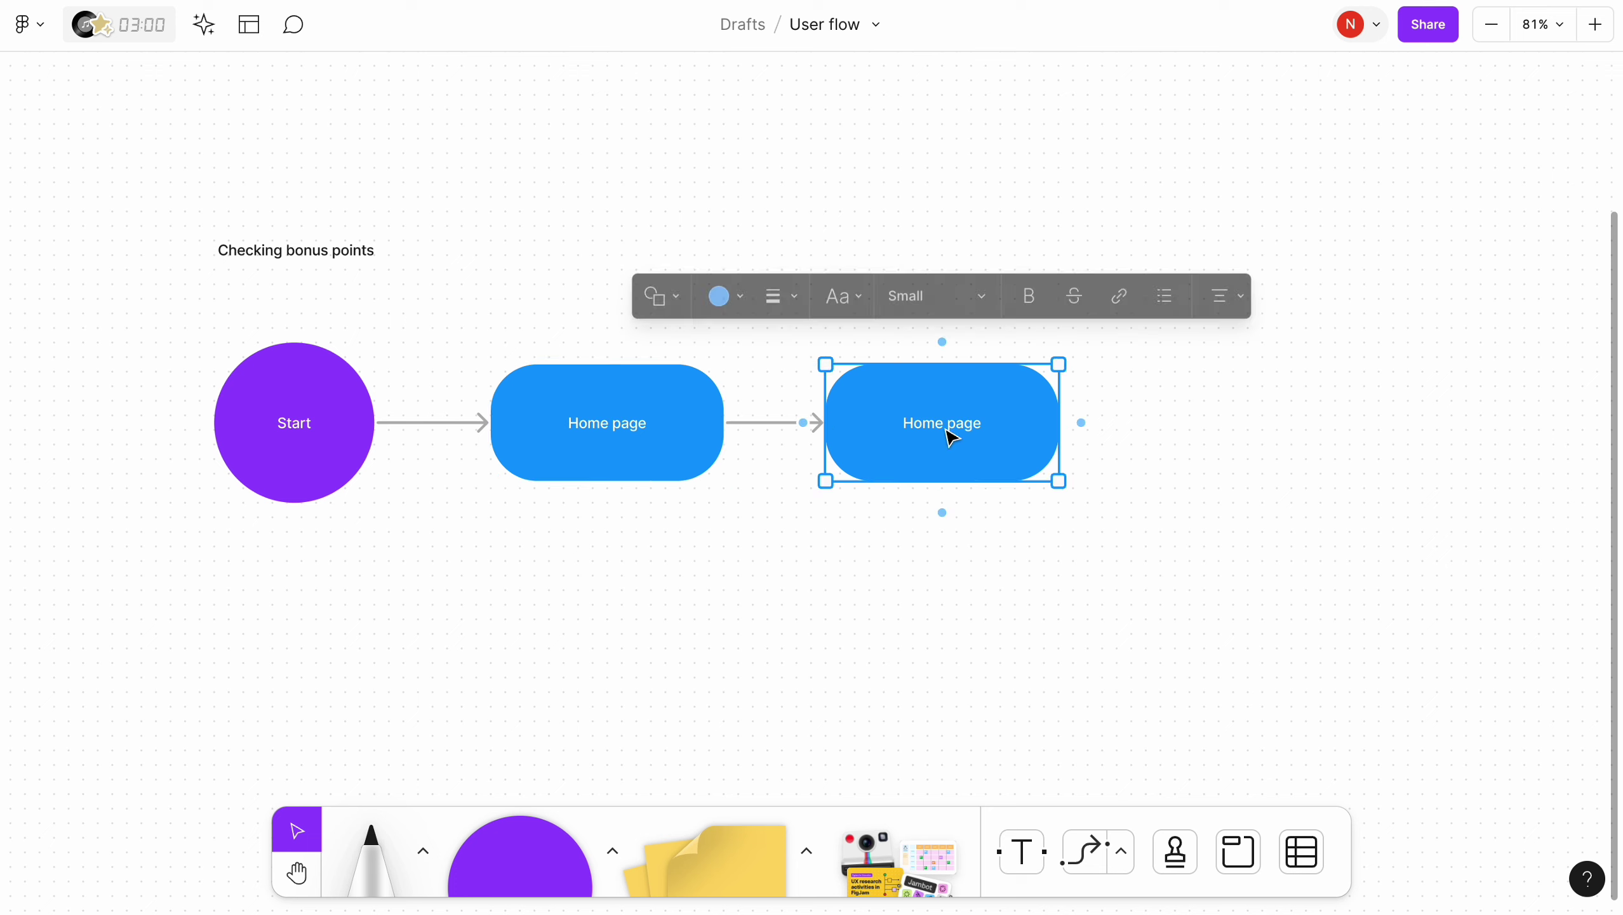
double_click(950, 435)
type("Login page")
left_click(805, 587)
Duplicate the Login page shape further right, connect the two with an arrow, and label the copy "Email sign in form"
scroll(806, 587, "right", 3)
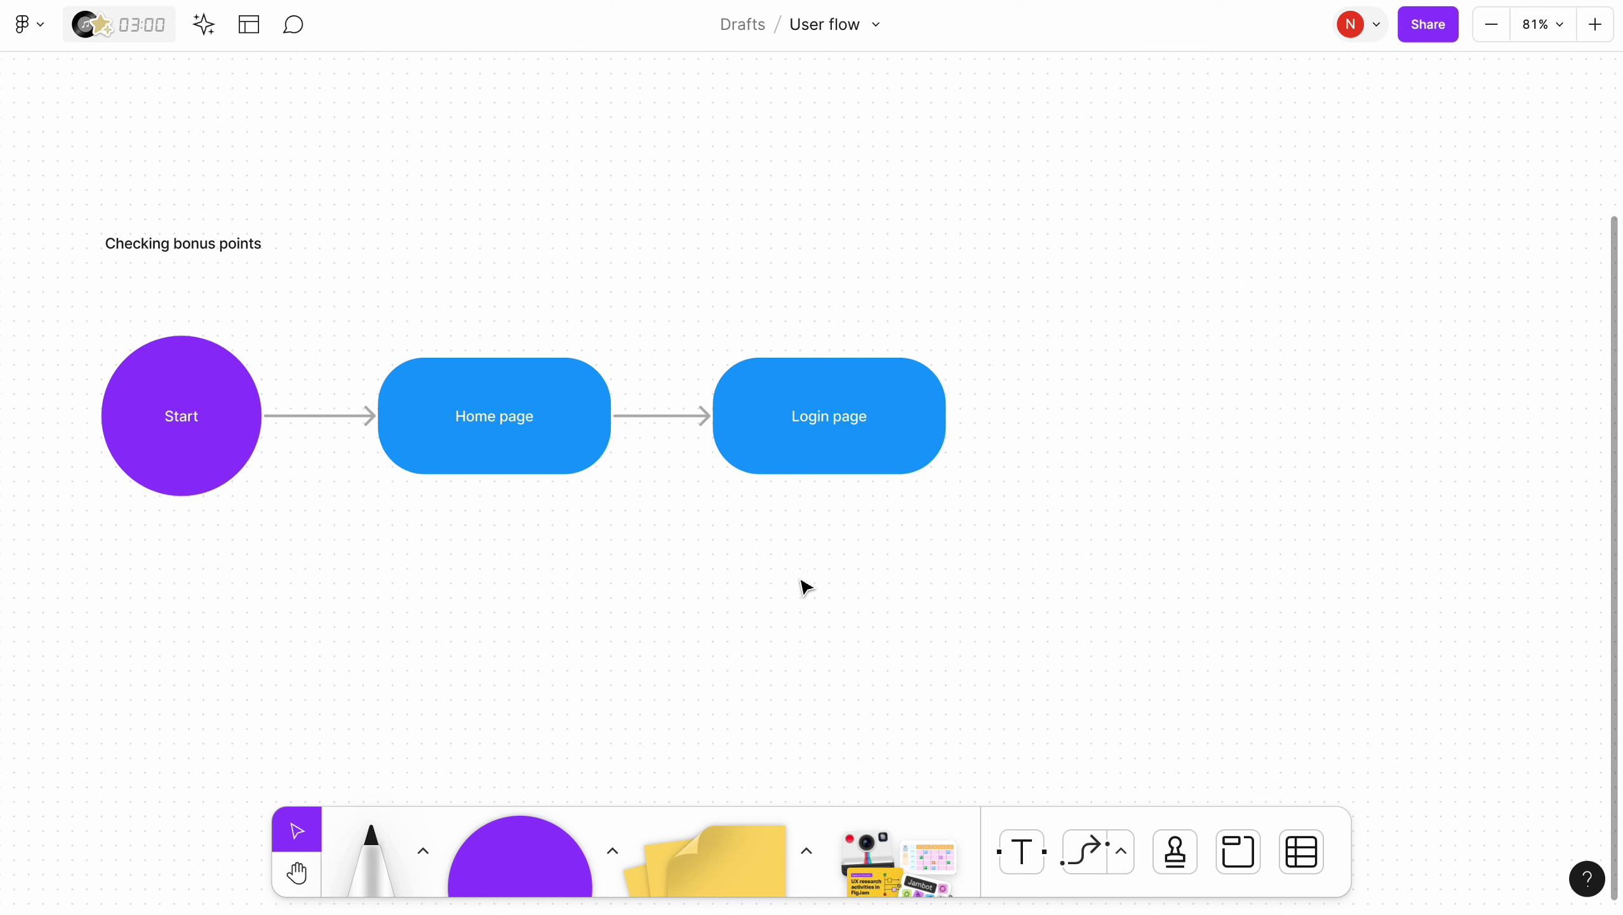
left_click(894, 419)
left_click_drag(857, 438, 1269, 409)
left_click(939, 424)
left_click_drag(971, 426, 1146, 416)
double_click(1274, 423)
type("Email")
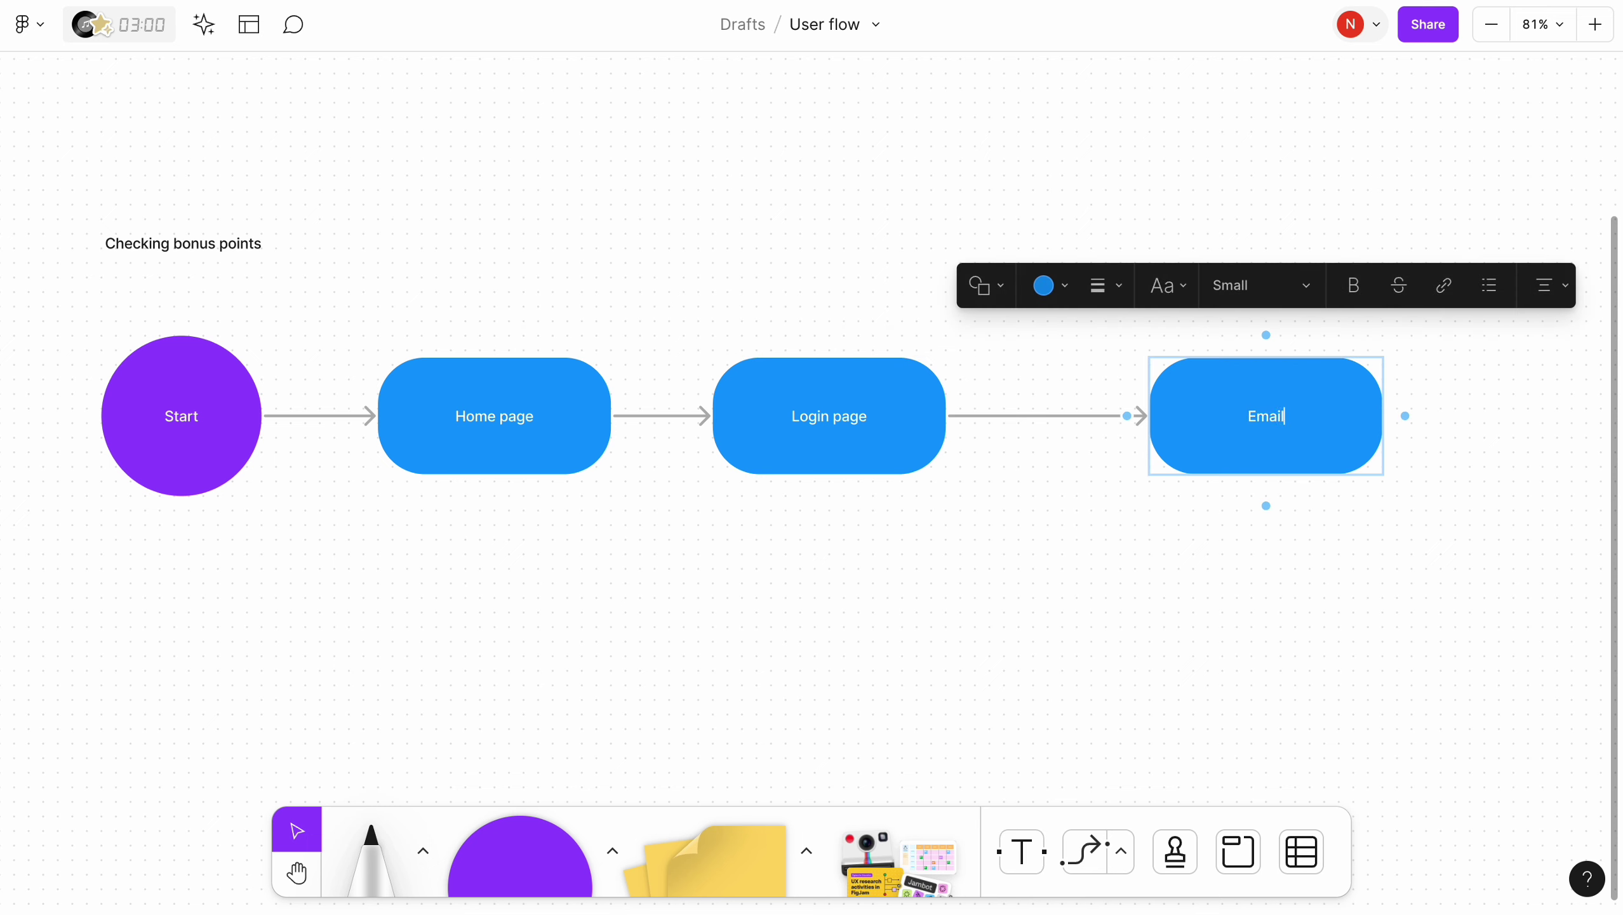
type(" sign in form")
left_click(1050, 526)
Label the connector between Login page and Email sign in form "Login via email"
double_click(1066, 421)
type("Login via email")
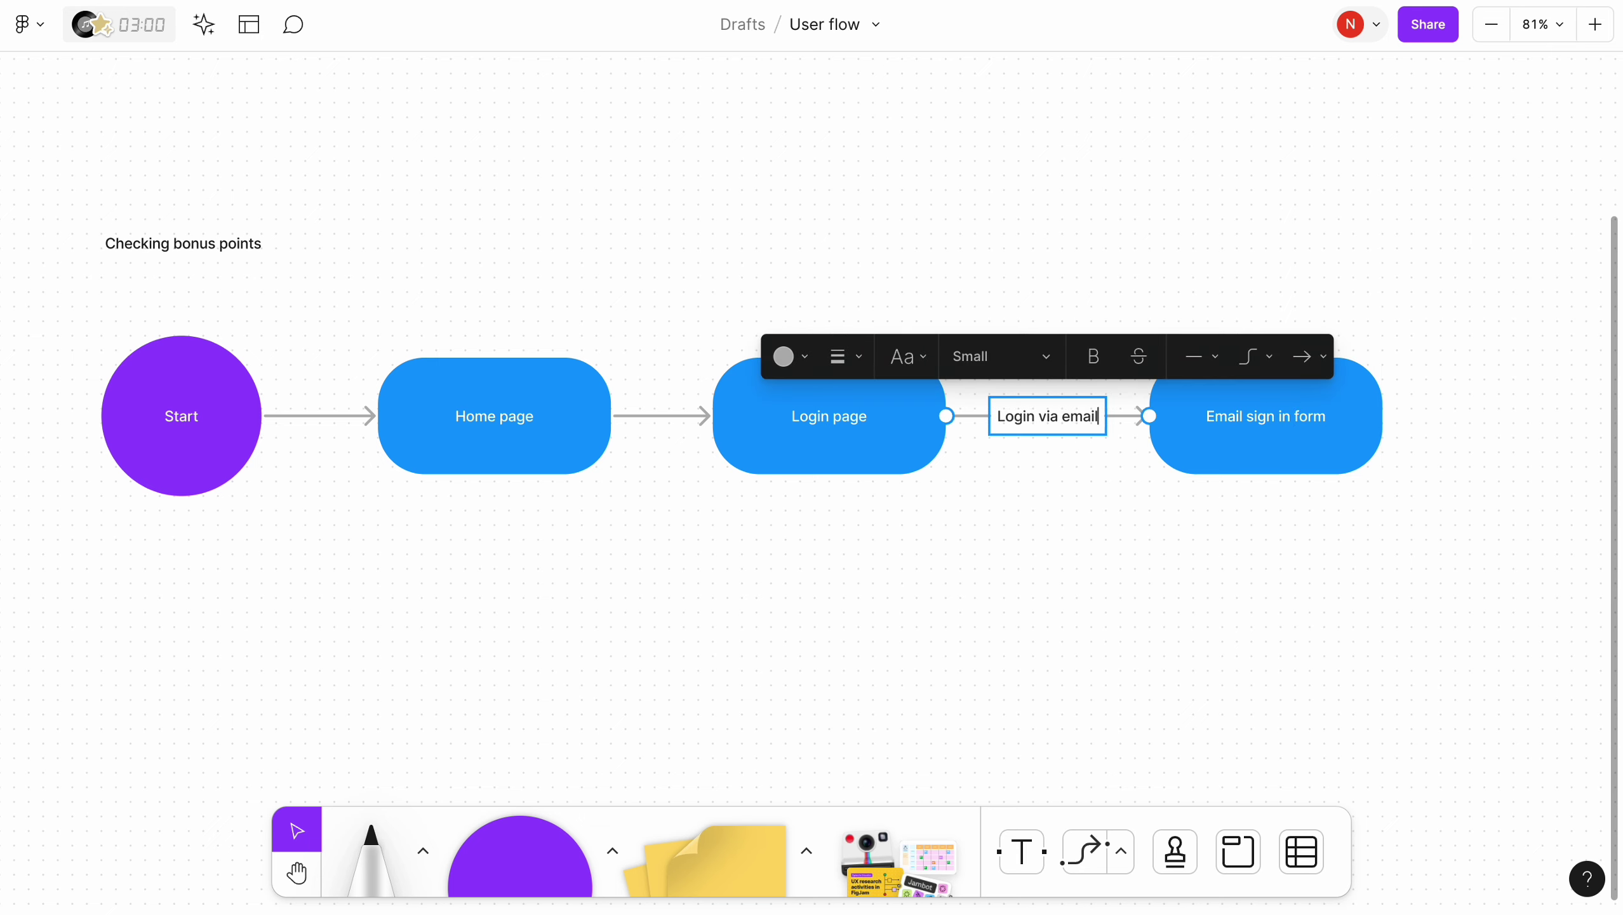
left_click(1014, 533)
Copy the legend's Decision point diamond to the right of Email sign in form and connect the form to it with an arrow
scroll(1011, 532, "right", 10)
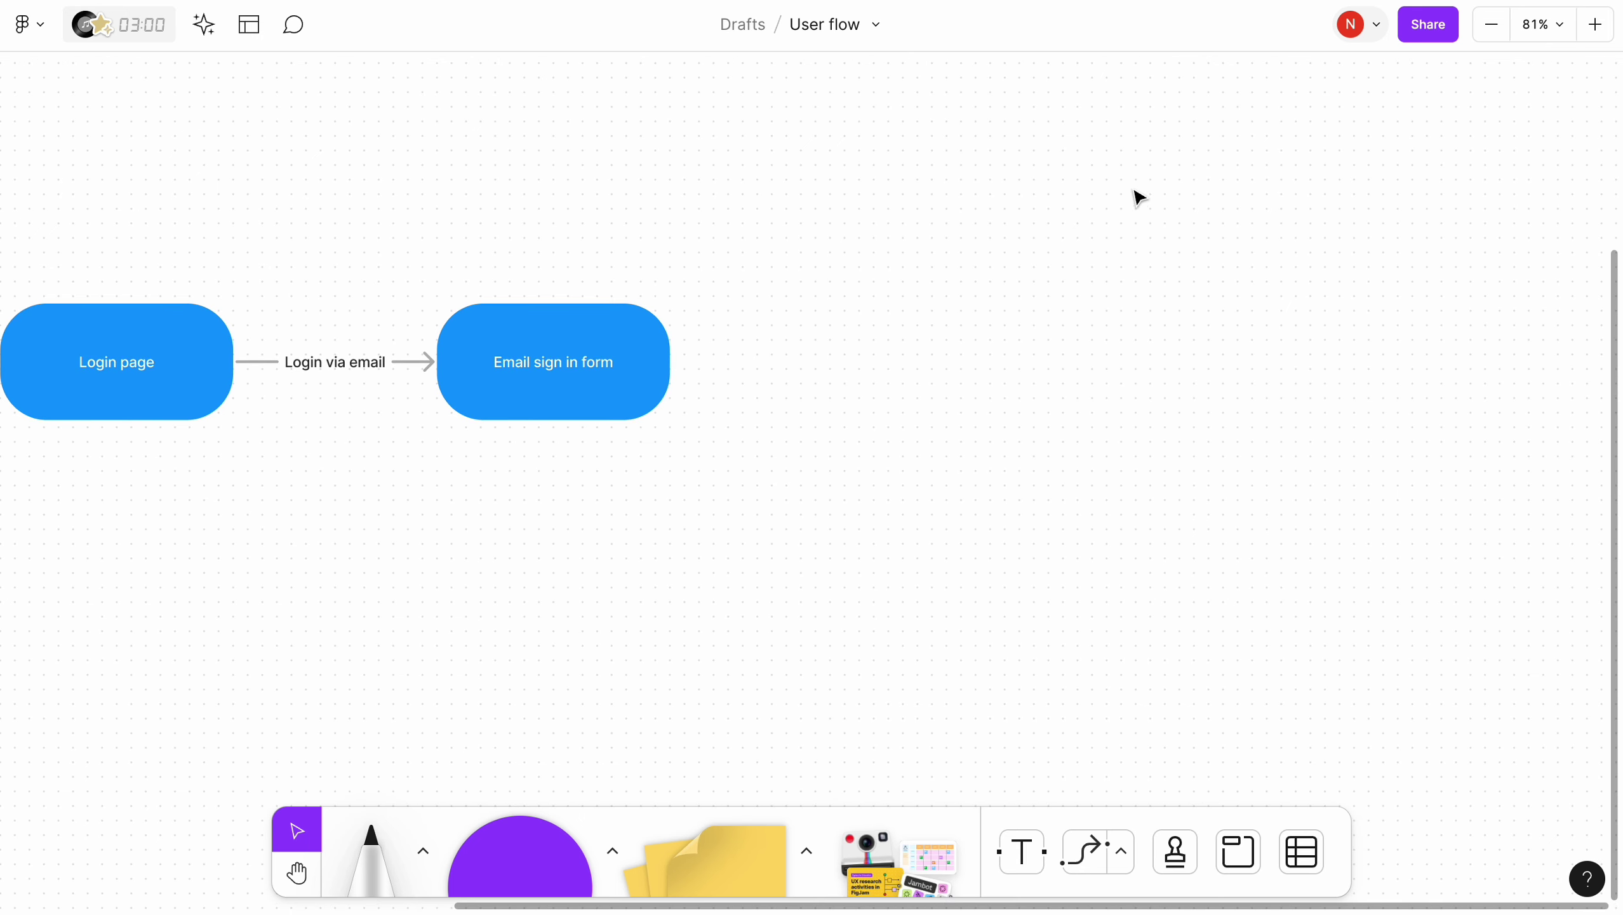
scroll(384, 179, "up", 5)
left_click(256, 188)
key("super+c")
scroll(550, 413, "down", 5)
scroll(551, 413, "right", 5)
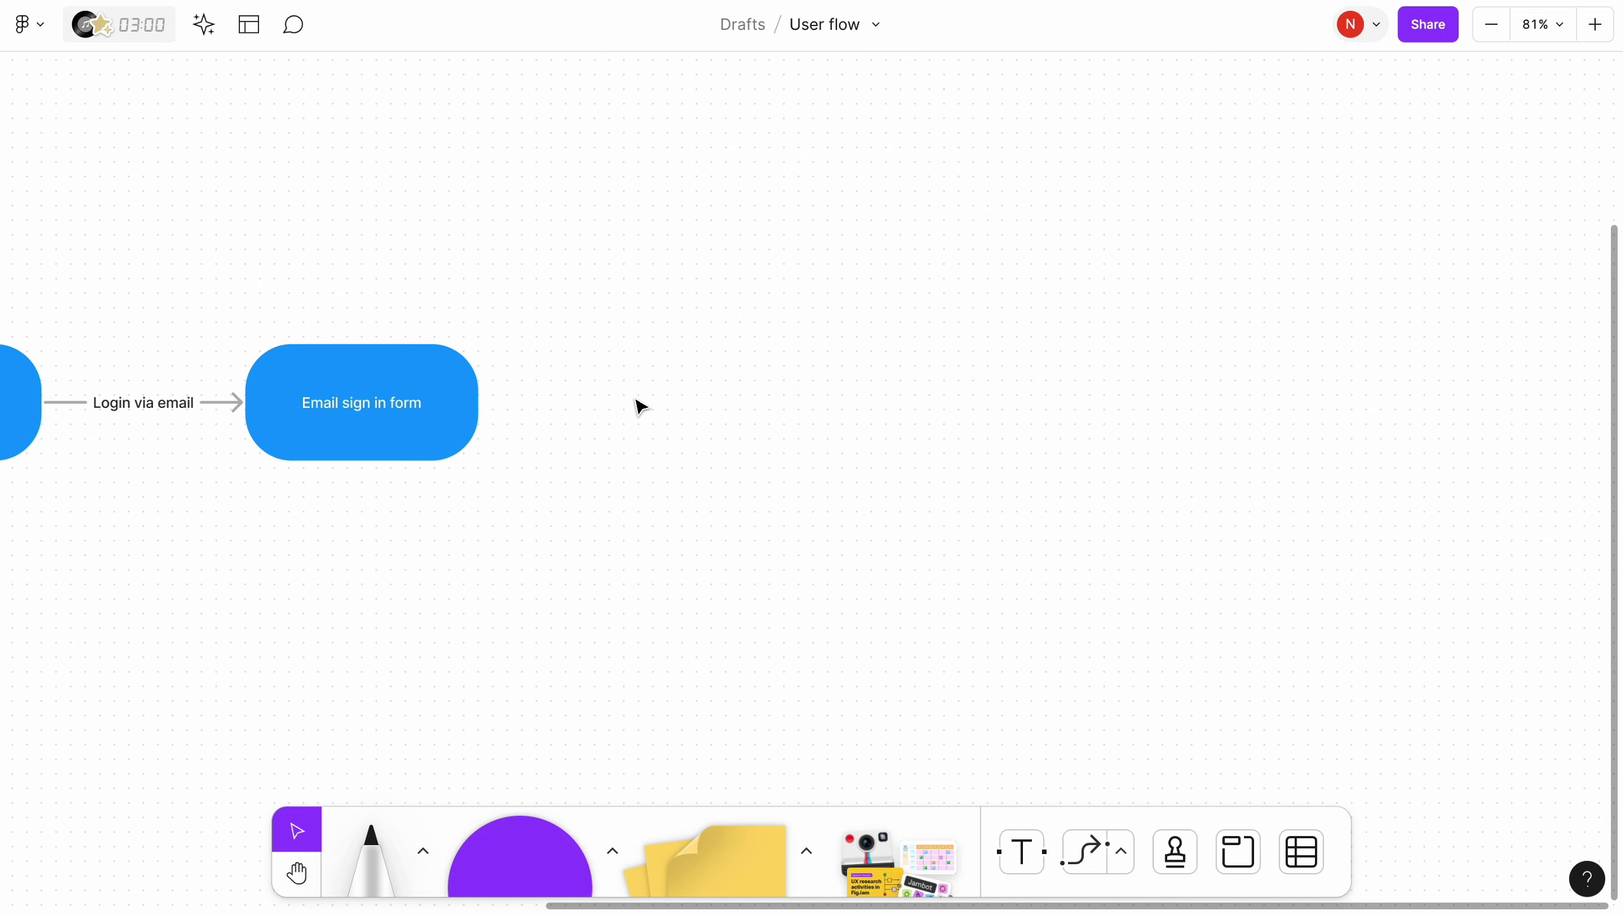
key("super+v")
left_click_drag(764, 504, 716, 423)
left_click(451, 415)
left_click_drag(504, 402, 668, 403)
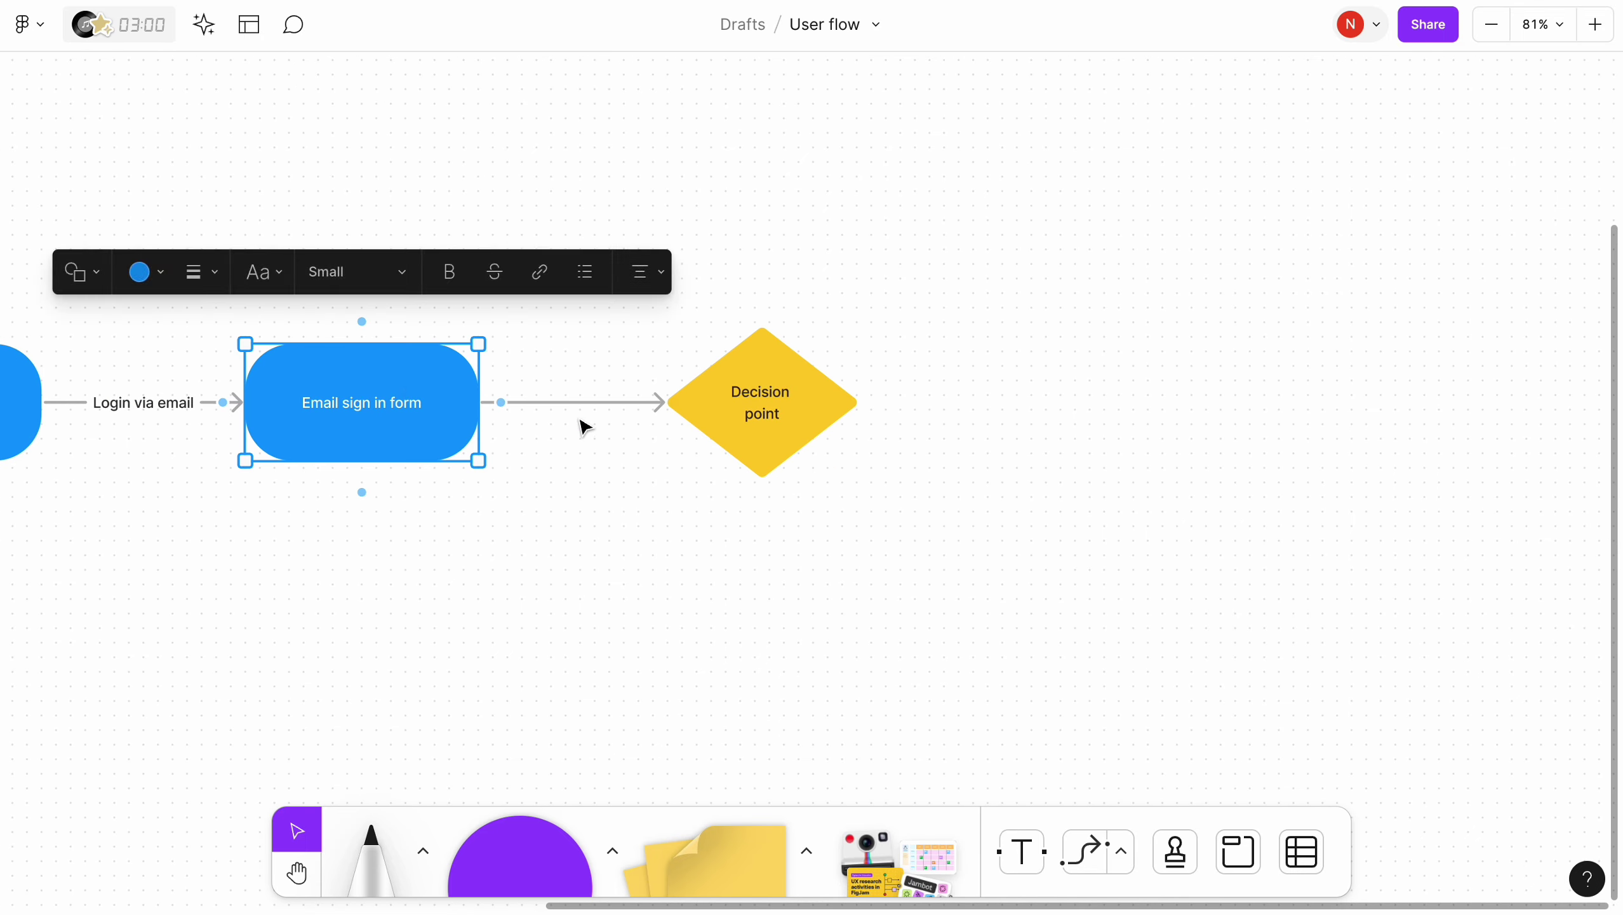
Label the new connector "Providing email and password" and relabel the decision diamond "Valid credentials?"
double_click(574, 402)
type("Providing email ")
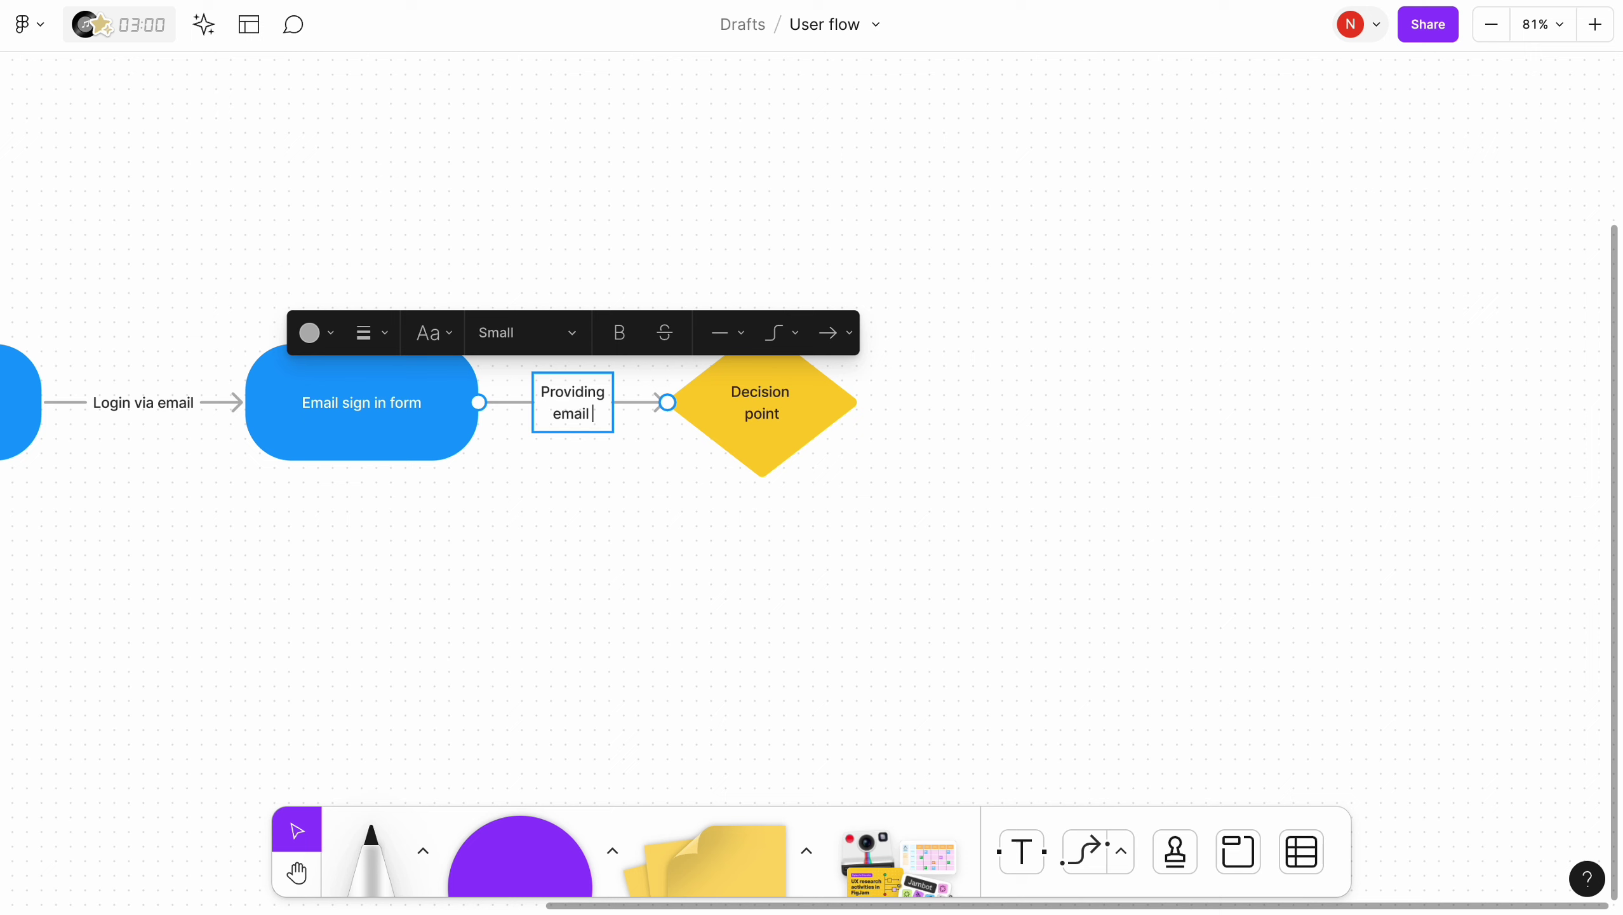
type("and password")
double_click(724, 407)
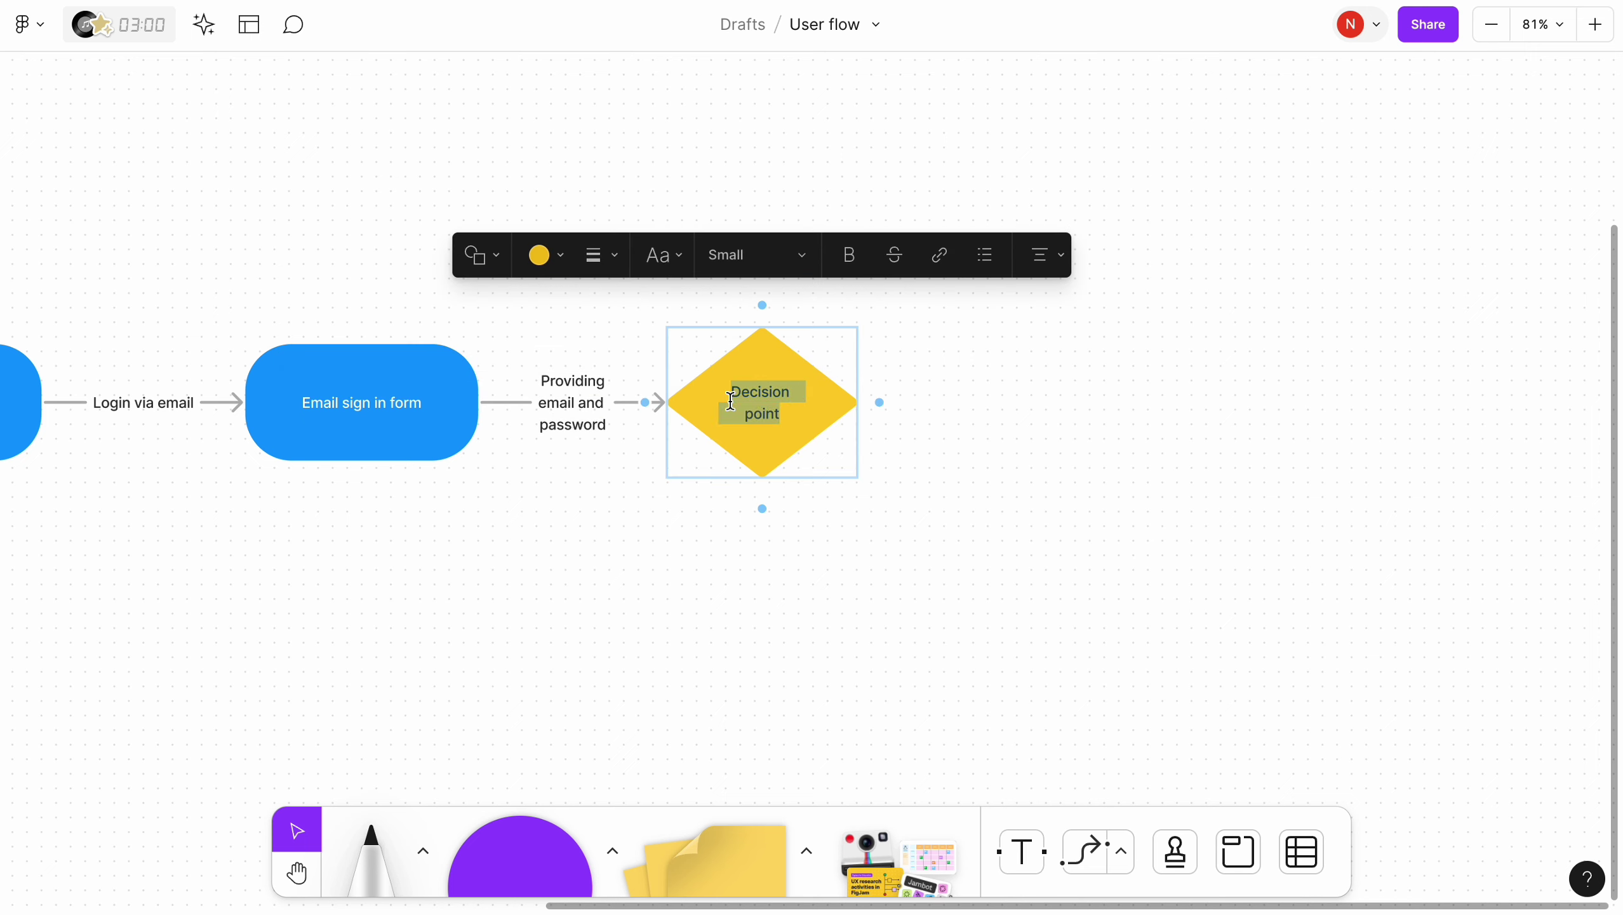
type("Valid credentials?")
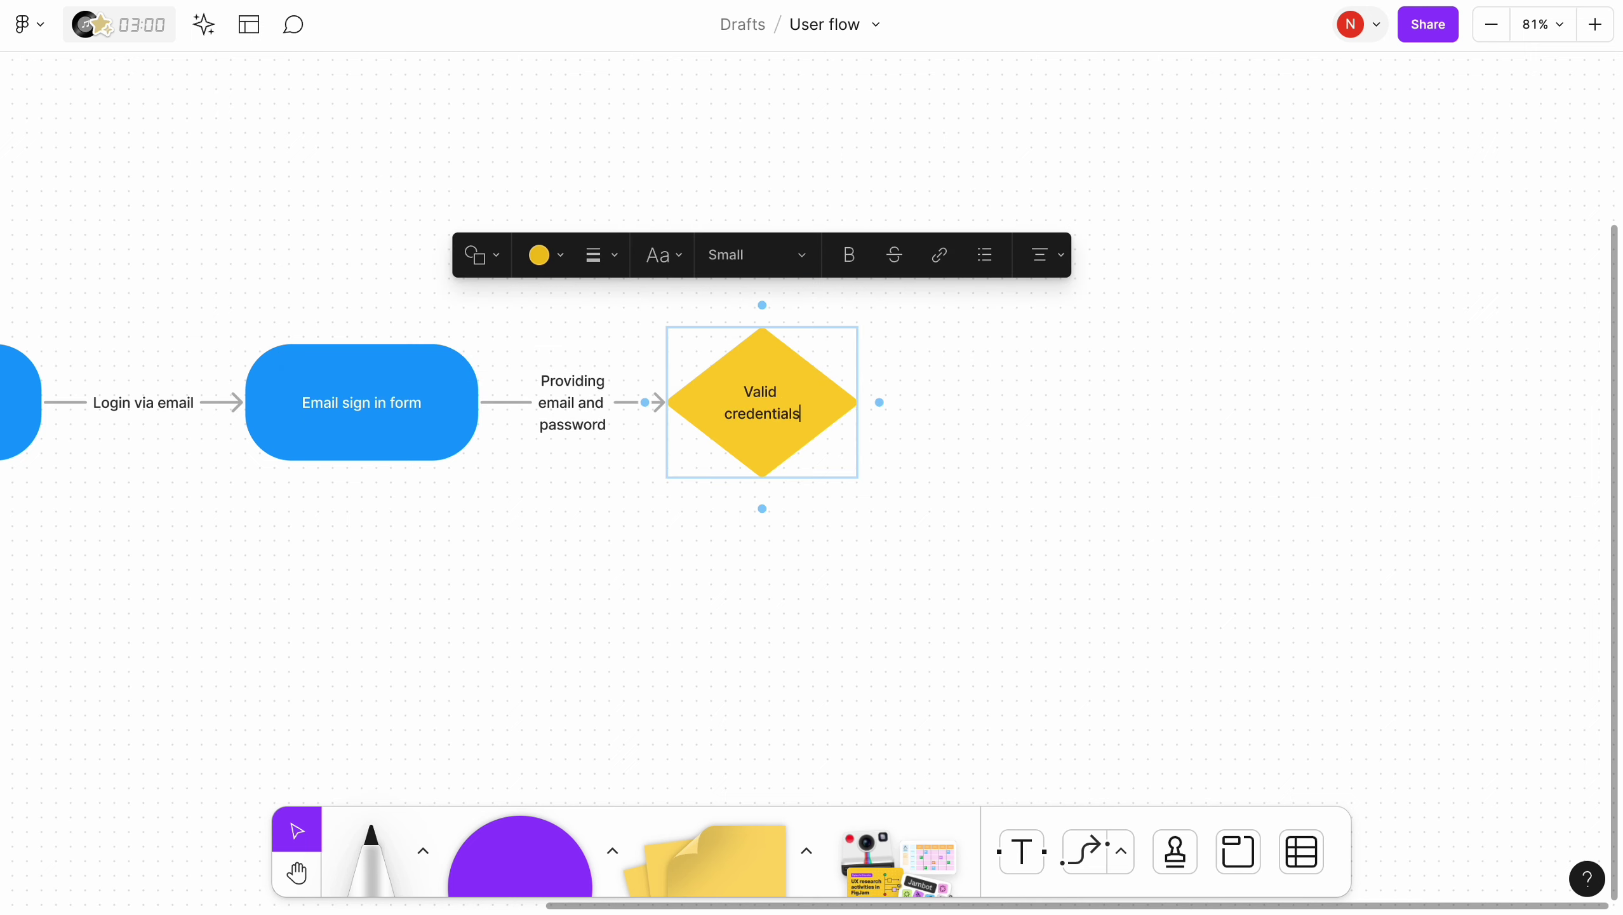
left_click(688, 595)
Duplicate the Valid credentials? diamond to its right and label the copy "Sign in from new device?"
scroll(896, 403, "right", 1)
scroll(896, 404, "right", 2)
left_click(572, 398)
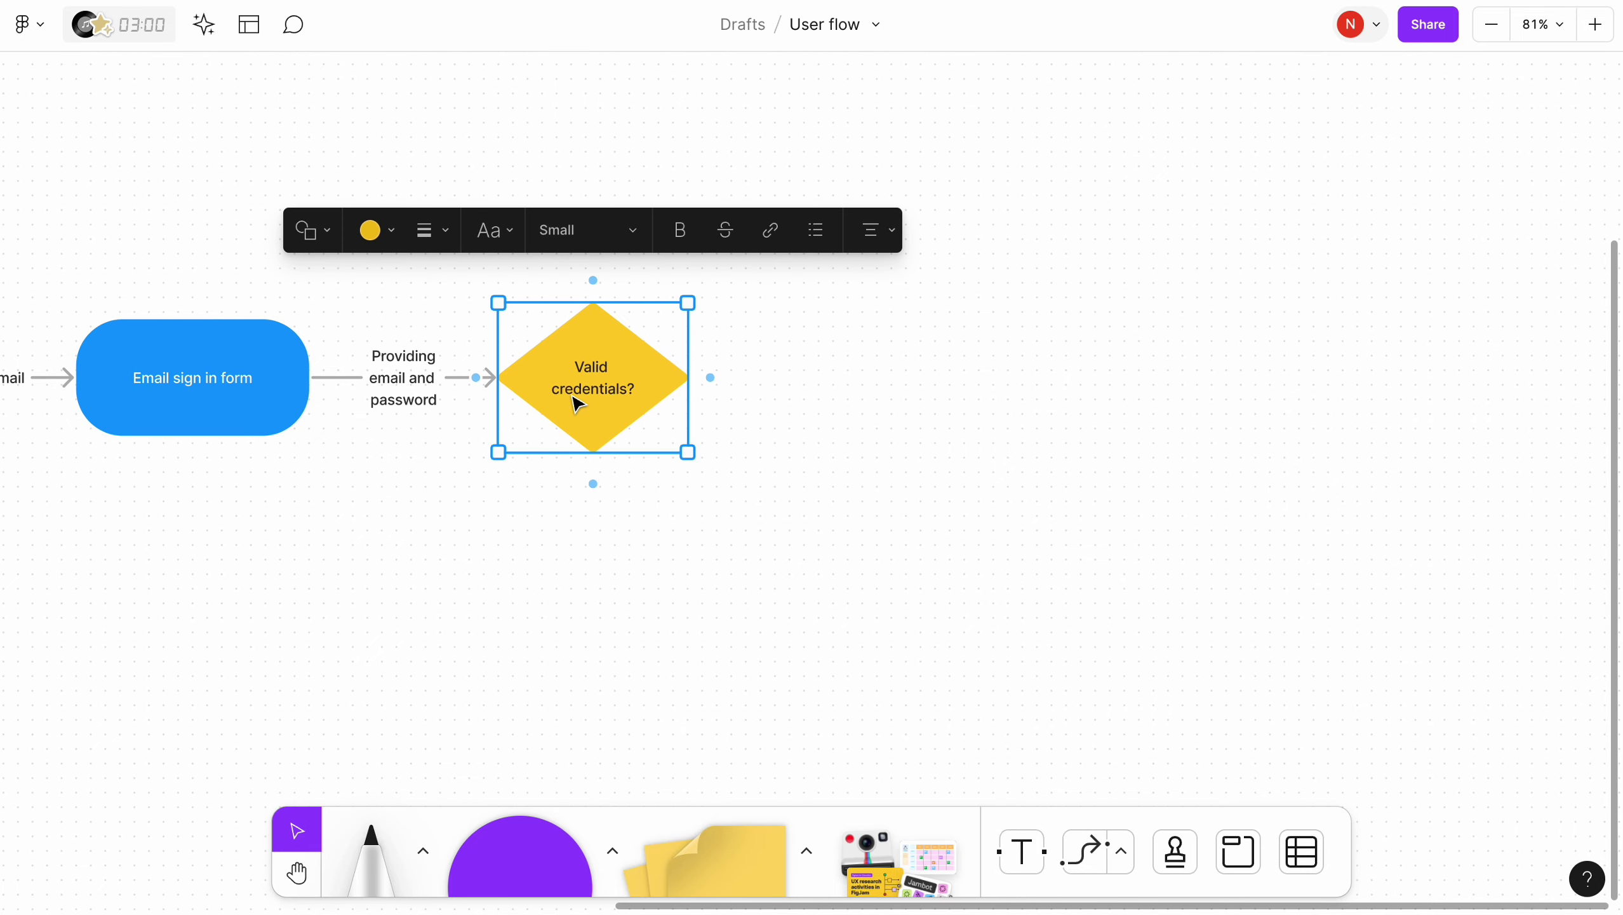
left_click_drag(572, 399, 991, 375)
double_click(988, 370)
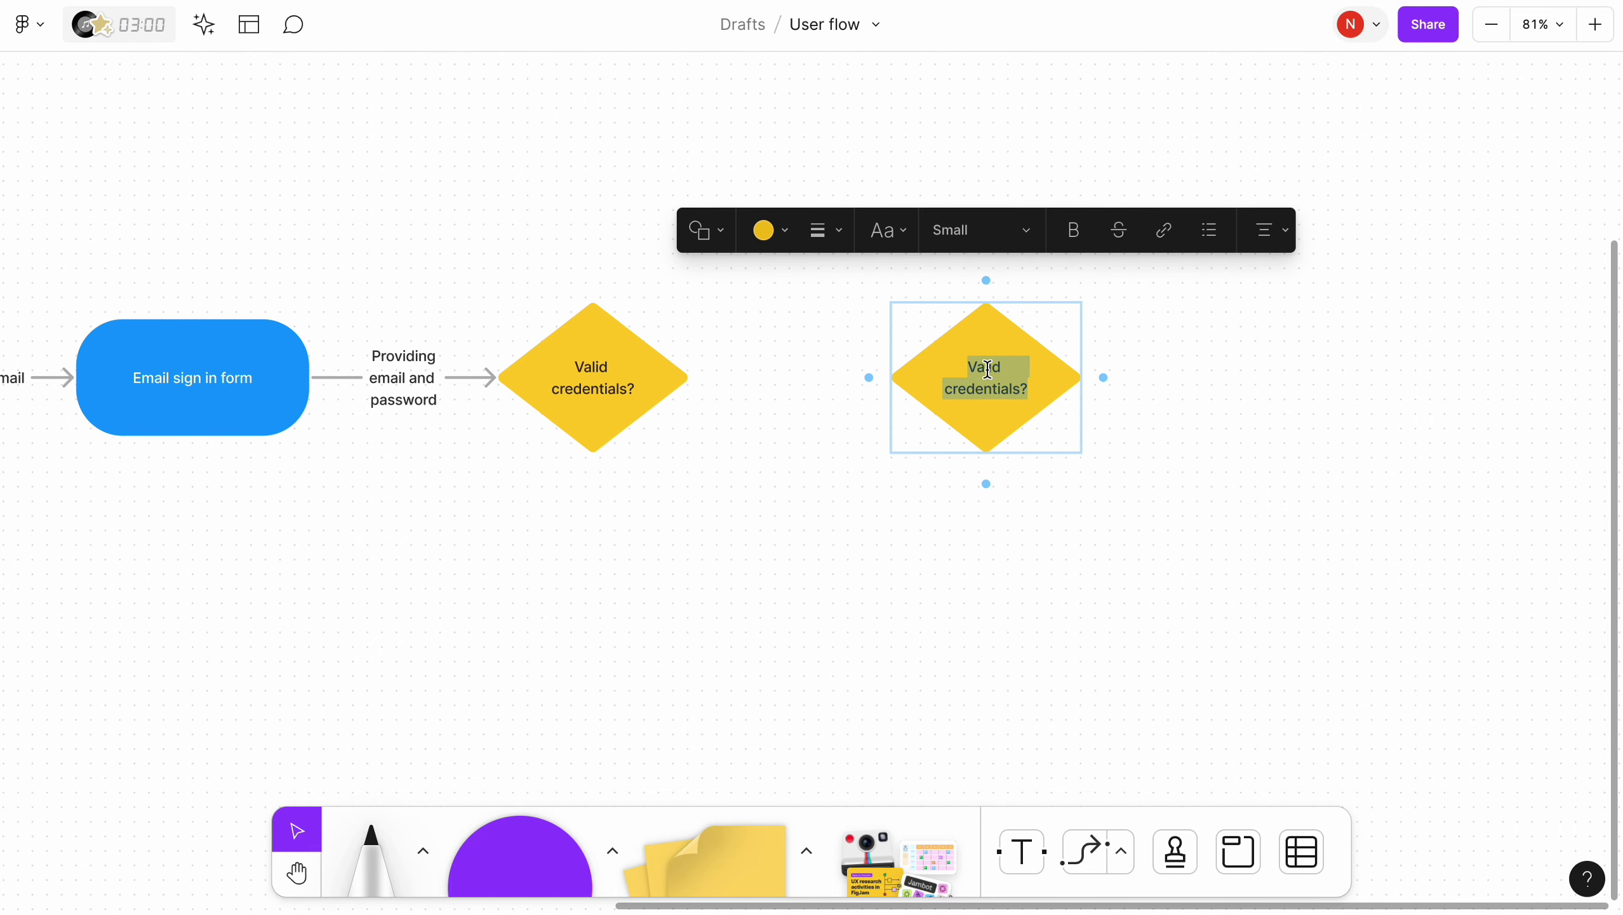
type("Sign in from new device?")
left_click(761, 482)
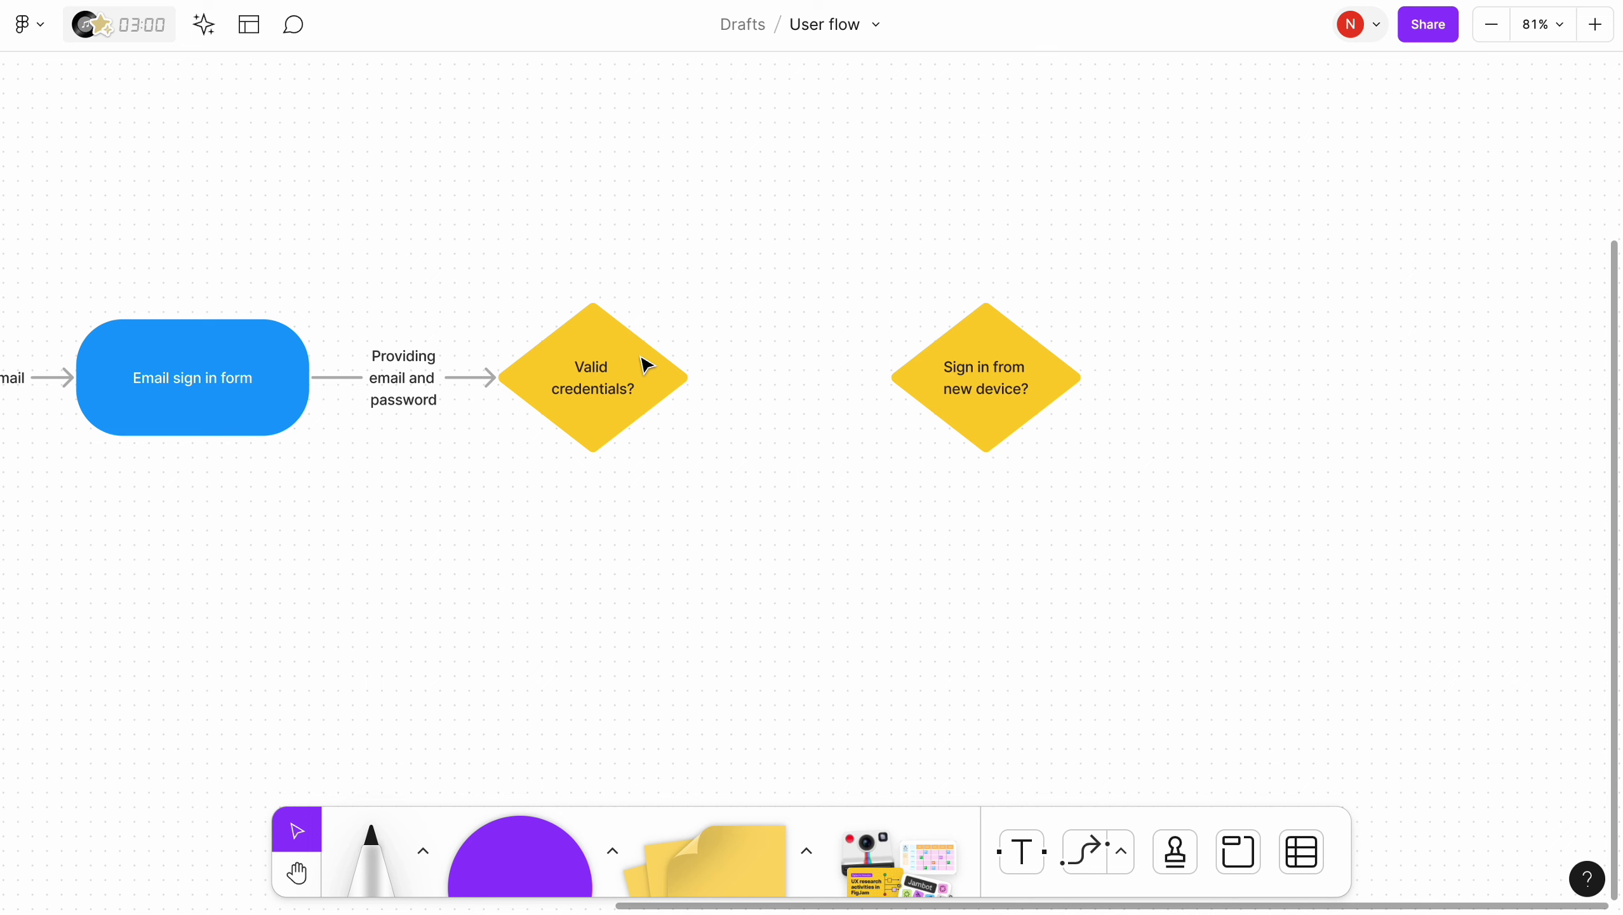
Connect Valid credentials? to Sign in from new device? with an arrow labelled "Yes"
left_click(645, 363)
left_click_drag(710, 378, 916, 378)
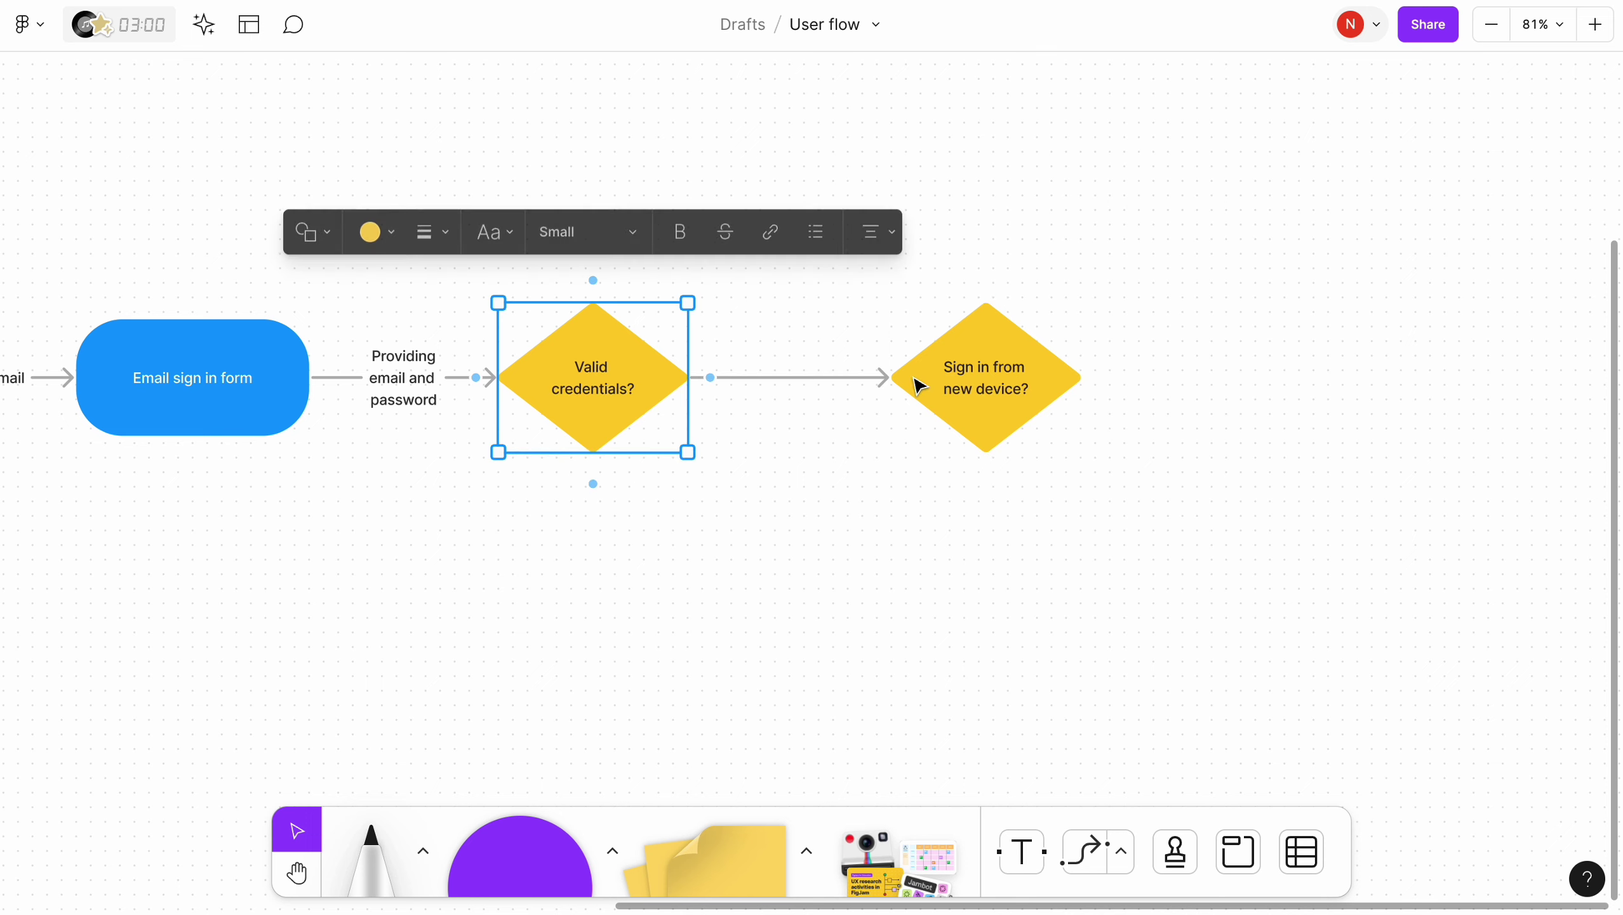
left_click(813, 387)
left_click(800, 380)
left_click(800, 382)
type("Yes")
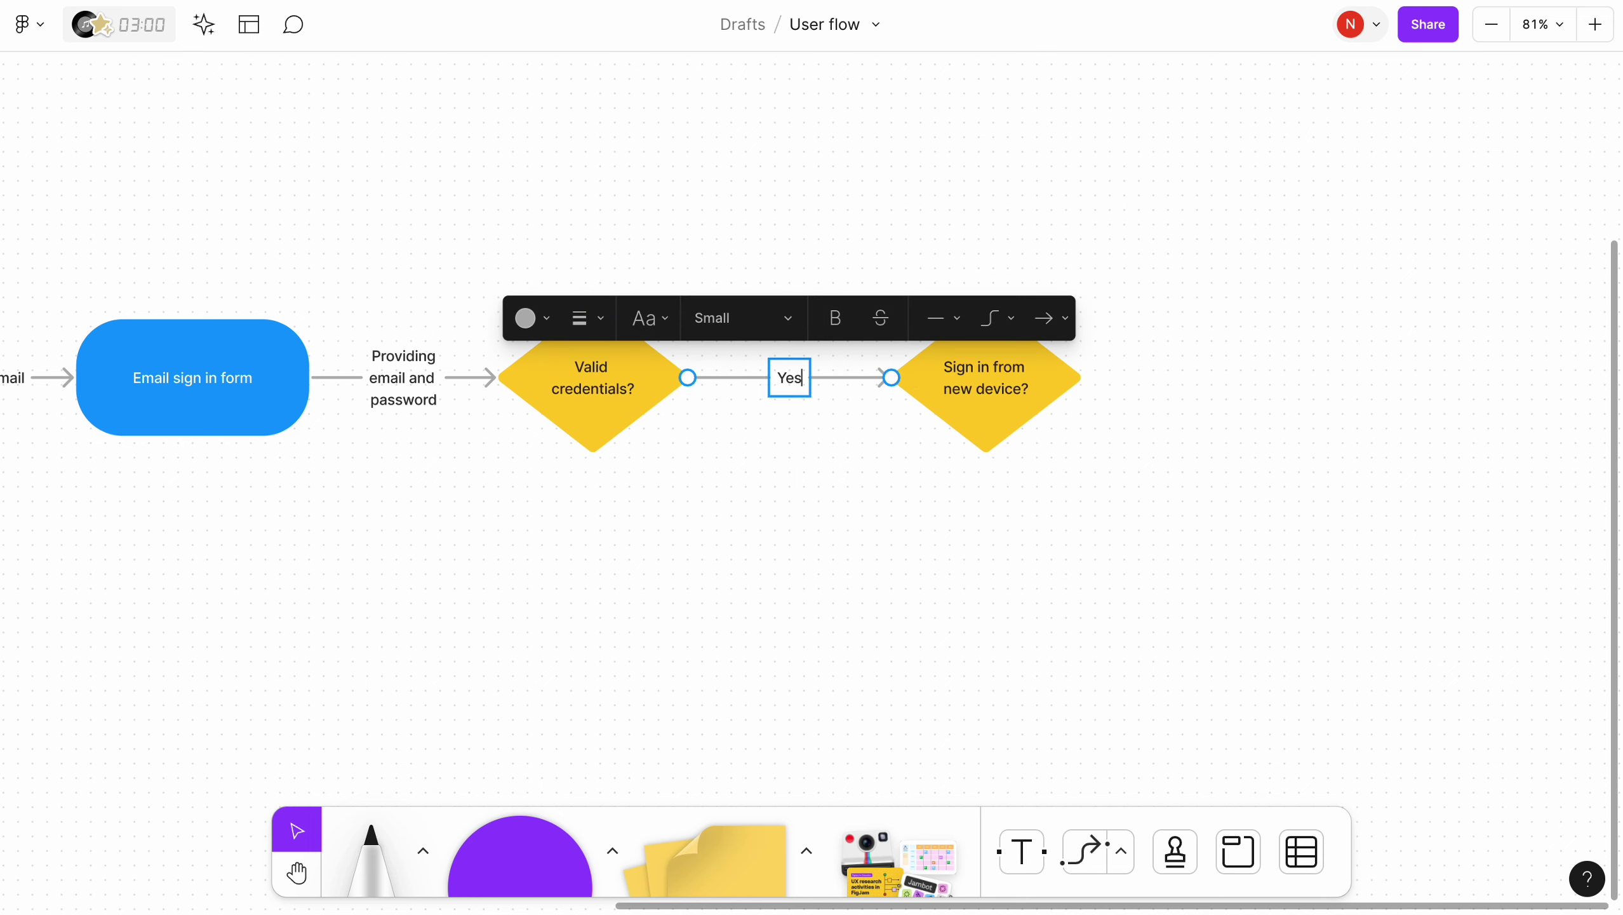
left_click(766, 492)
Duplicate the Email sign in form shape into the space below and between the two decision diamonds
scroll(765, 491, "down", 5)
scroll(766, 492, "right", 2)
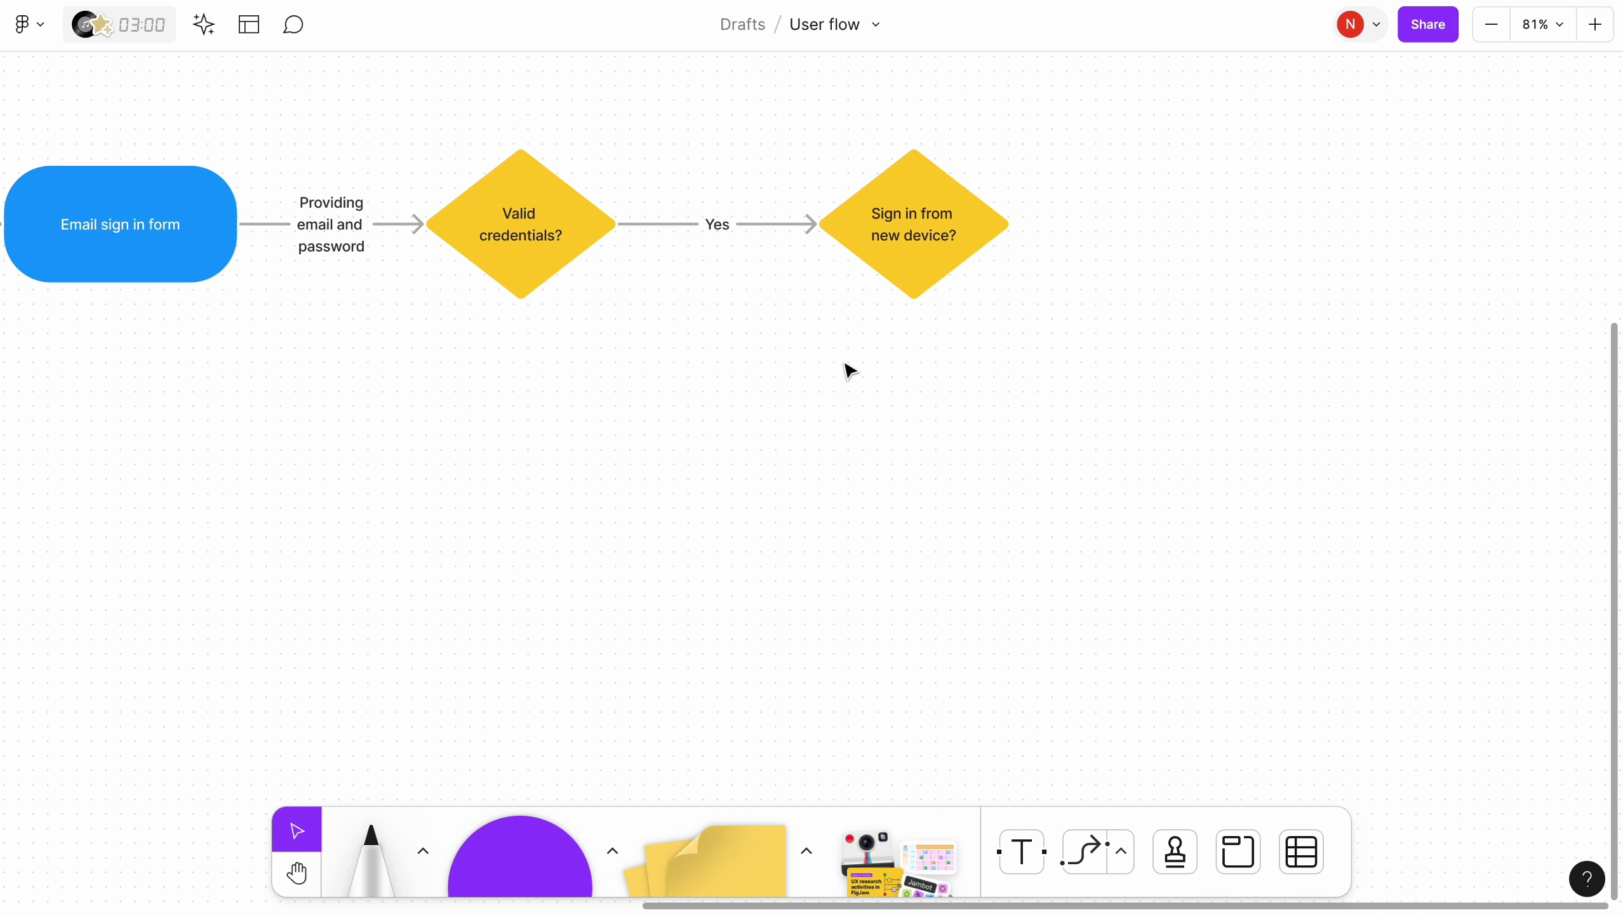
left_click(148, 239)
left_click_drag(285, 254, 823, 516)
Connect the underside of the Valid credentials? diamond to the page shape below with an arrow labelled "No"
left_click(518, 195)
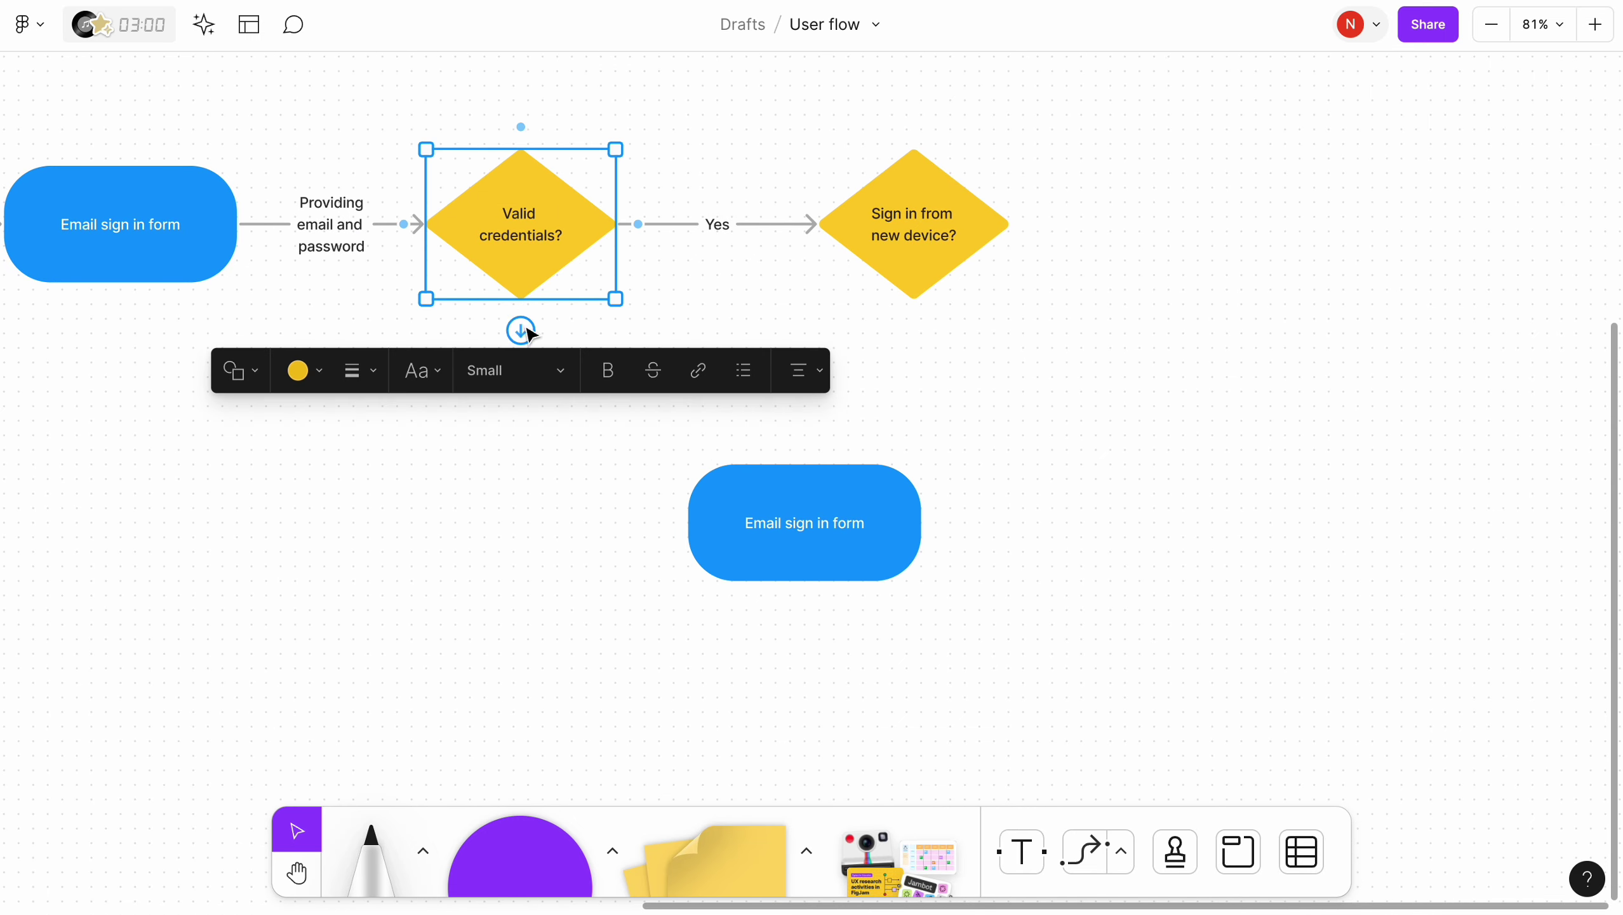
left_click_drag(522, 328, 690, 528)
left_click(520, 449)
double_click(521, 410)
type("No")
Relabel the page shape at the end of the No branch "Login page with error message"
double_click(804, 522)
type("Login")
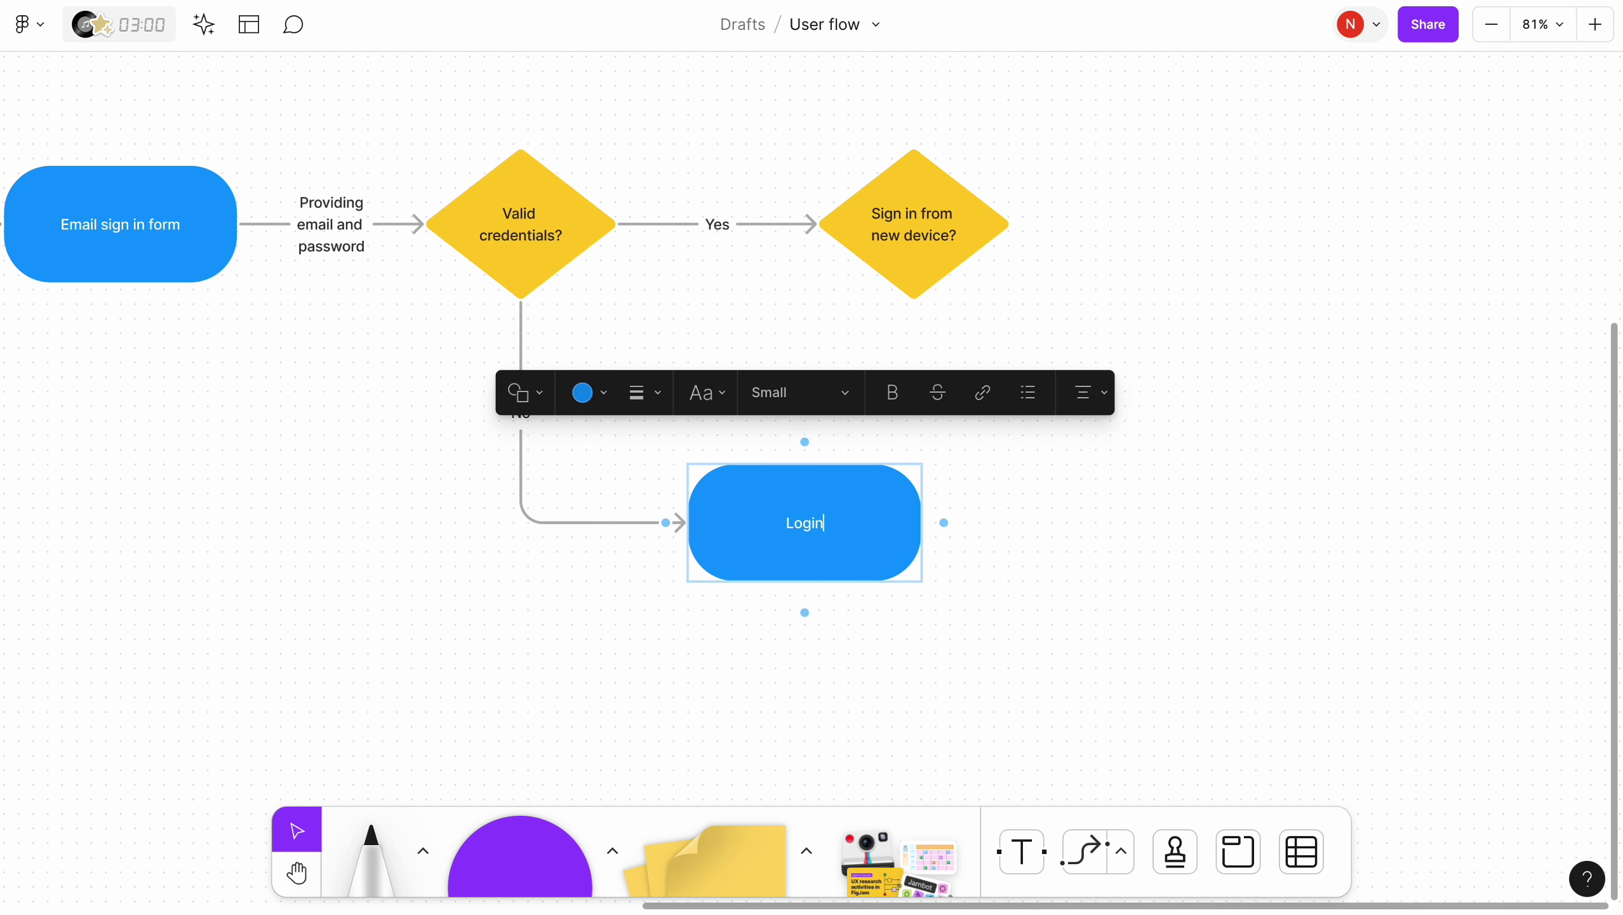
type(" page with error message")
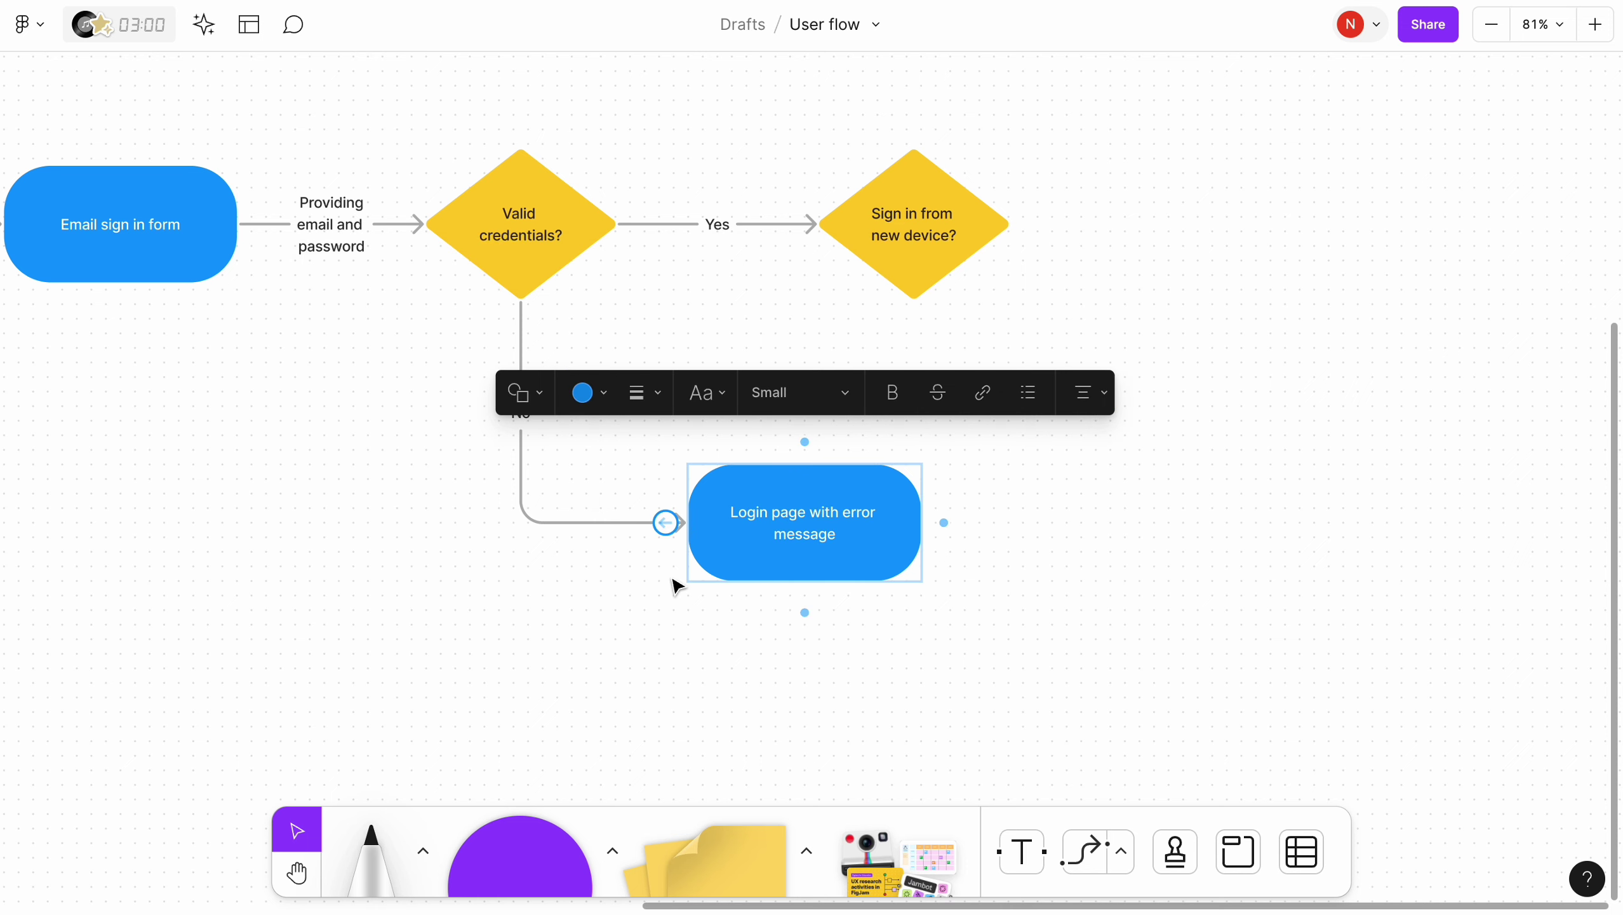
left_click(675, 585)
Duplicate the Sign in from new device? diamond to the right of Login page with error message and connect them with an arrow
scroll(786, 239, "down", 2)
scroll(786, 239, "right", 5)
left_click_drag(665, 173, 927, 488)
left_click(665, 487)
left_click_drag(698, 473, 879, 486)
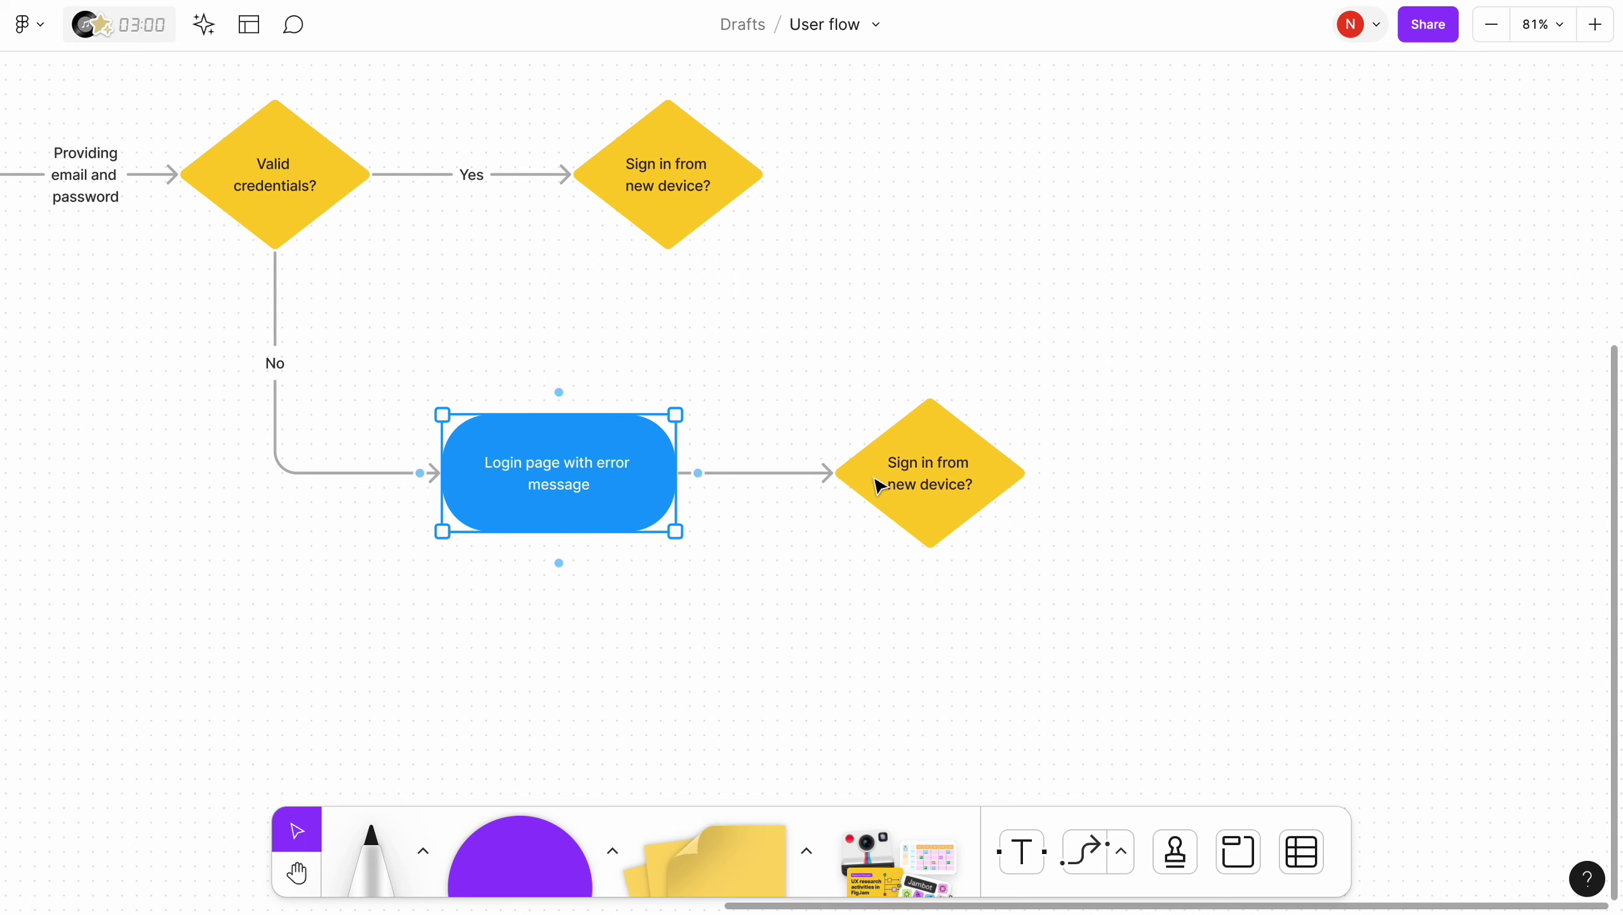
left_click(826, 537)
Relabel the decision diamond in the lower branch "Forgot password?"
scroll(826, 537, "right", 3)
scroll(826, 537, "down", 1)
double_click(837, 457)
type("Forgot ")
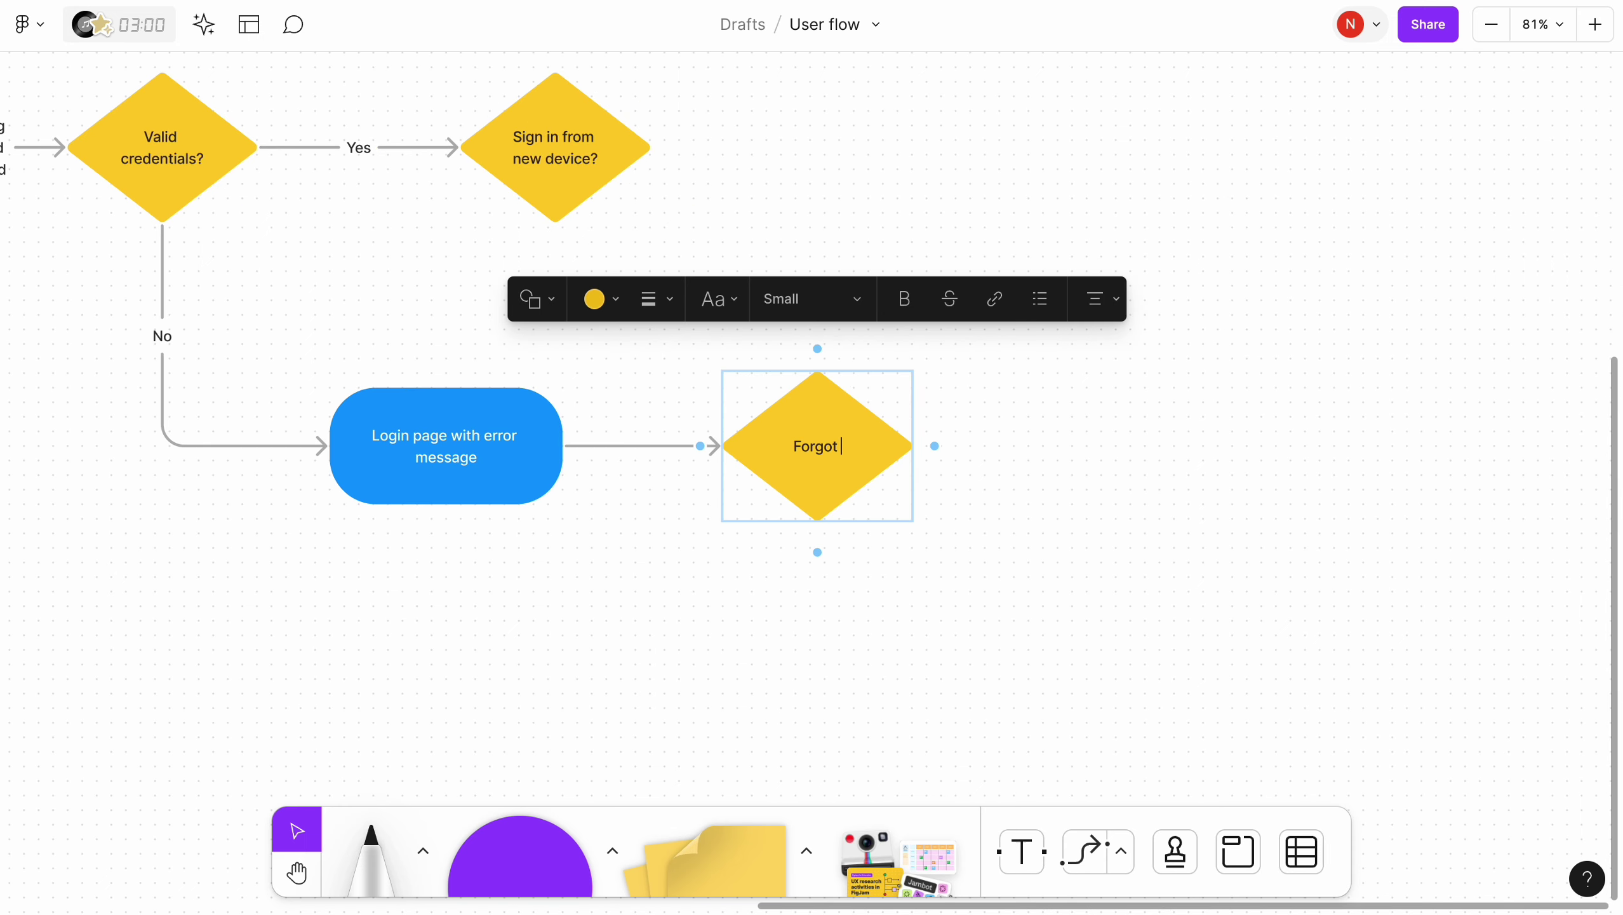
type("password?")
left_click(953, 257)
Duplicate Login page with error message to the right of Forgot password? and connect the diamond to the copy with an arrow labelled "Yes"
scroll(953, 258, "right", 3)
scroll(953, 257, "down", 1)
left_click_drag(325, 446, 1068, 439)
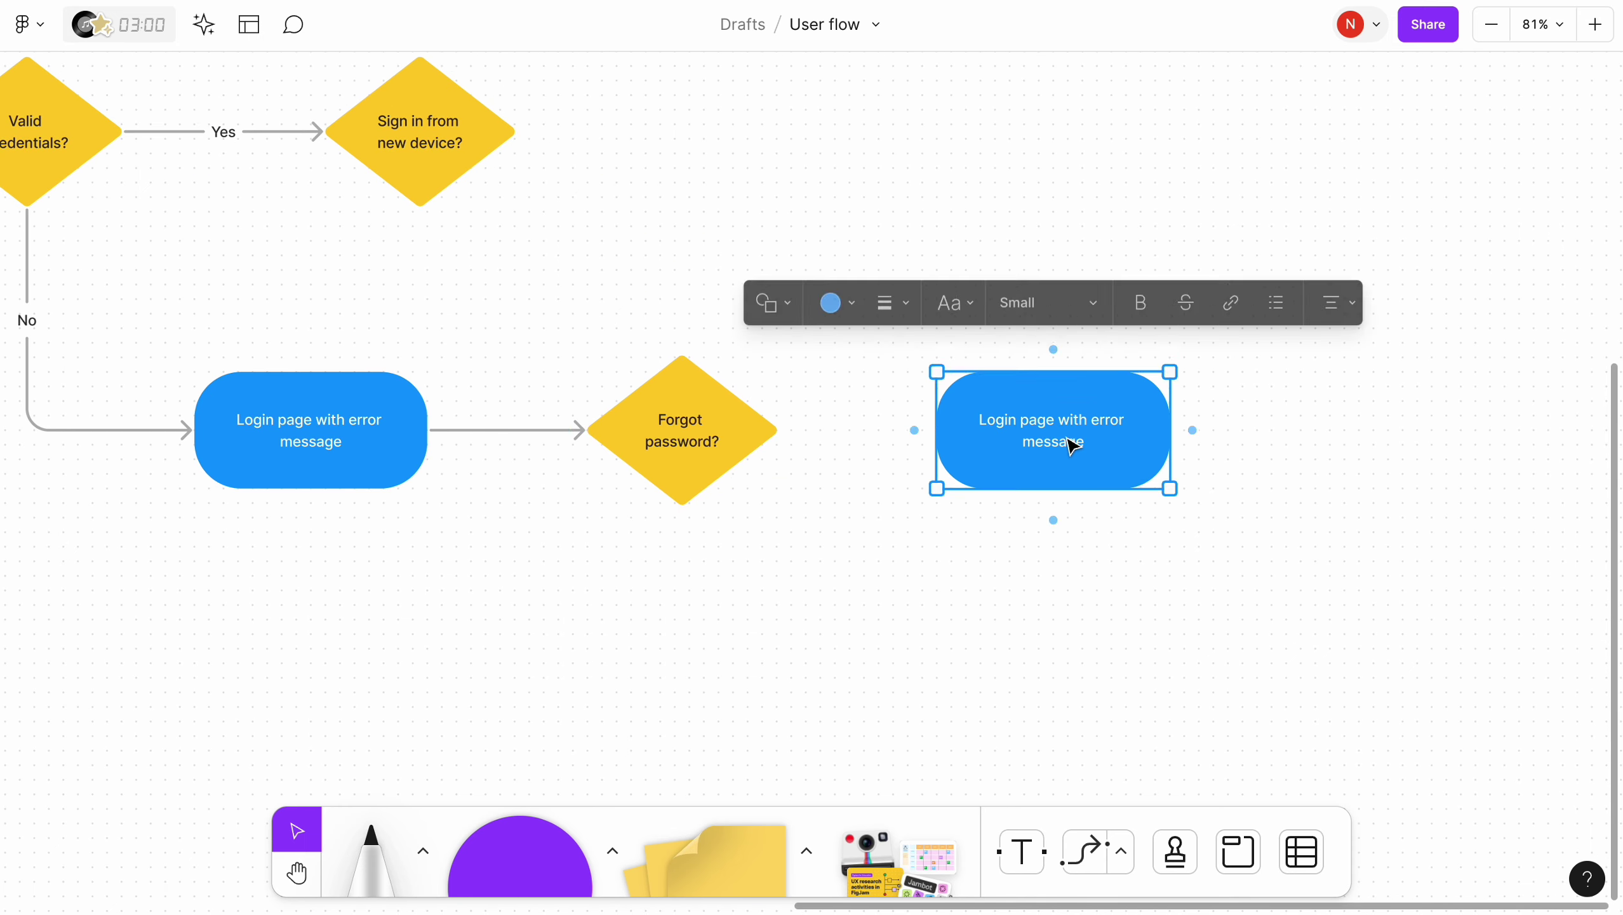
left_click(705, 430)
left_click_drag(800, 430, 860, 435)
double_click(859, 433)
type("Yes")
Relabel the copied page shape after Forgot password? "Password reset page"
double_click(1085, 426)
type("Password")
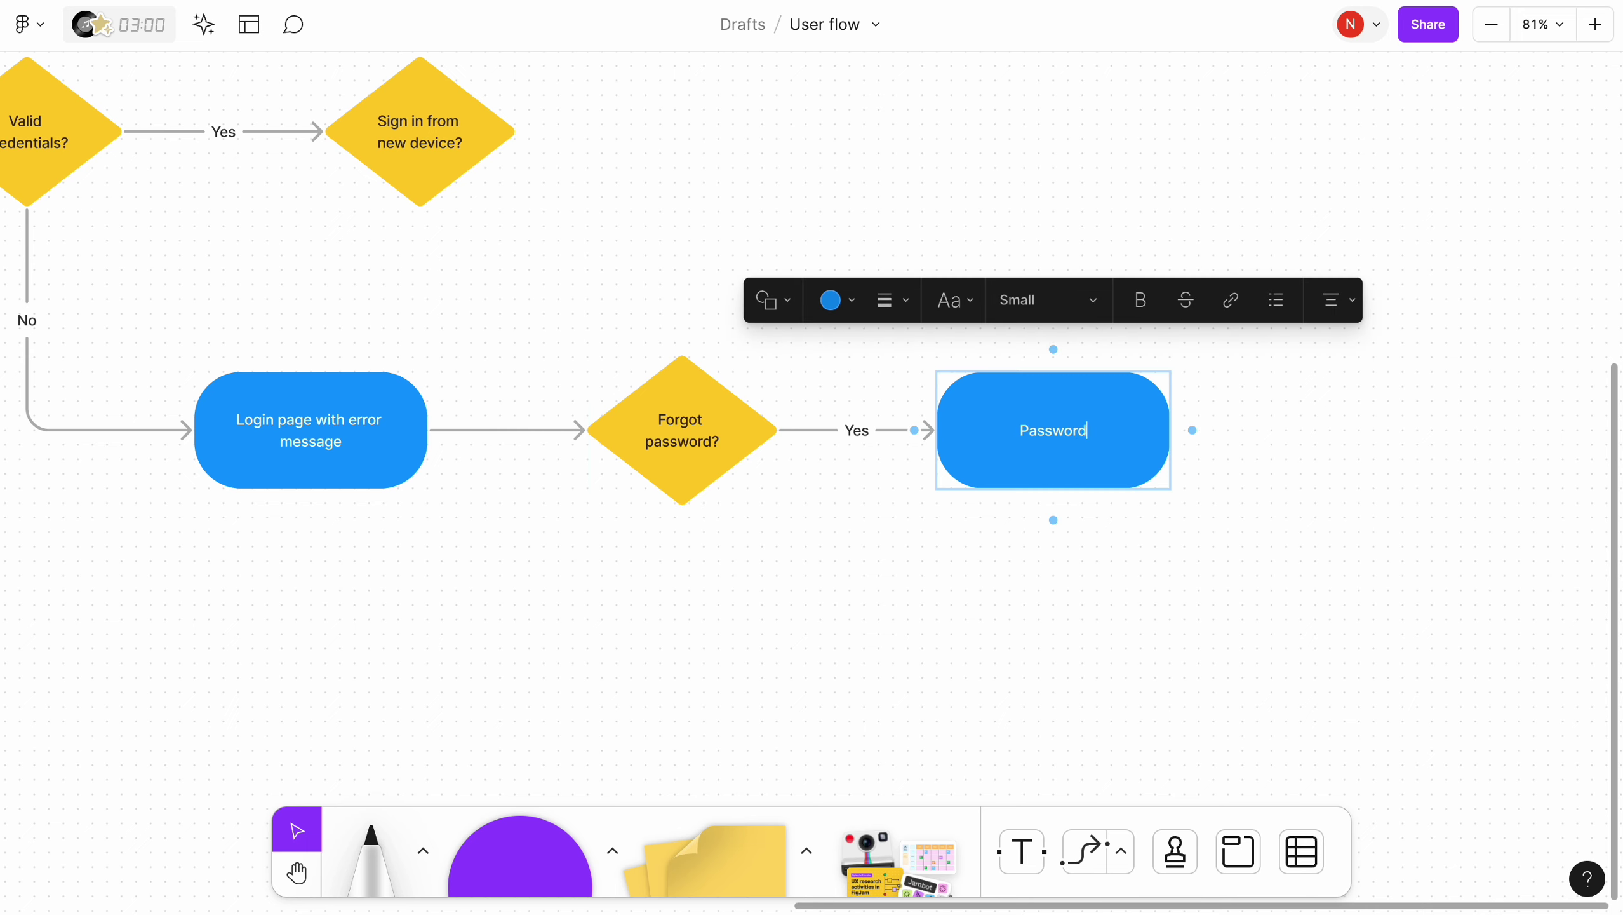
type(" reset page")
left_click(790, 569)
scroll(790, 569, "down", 2)
scroll(790, 569, "left", 3)
scroll(793, 572, "down", 3)
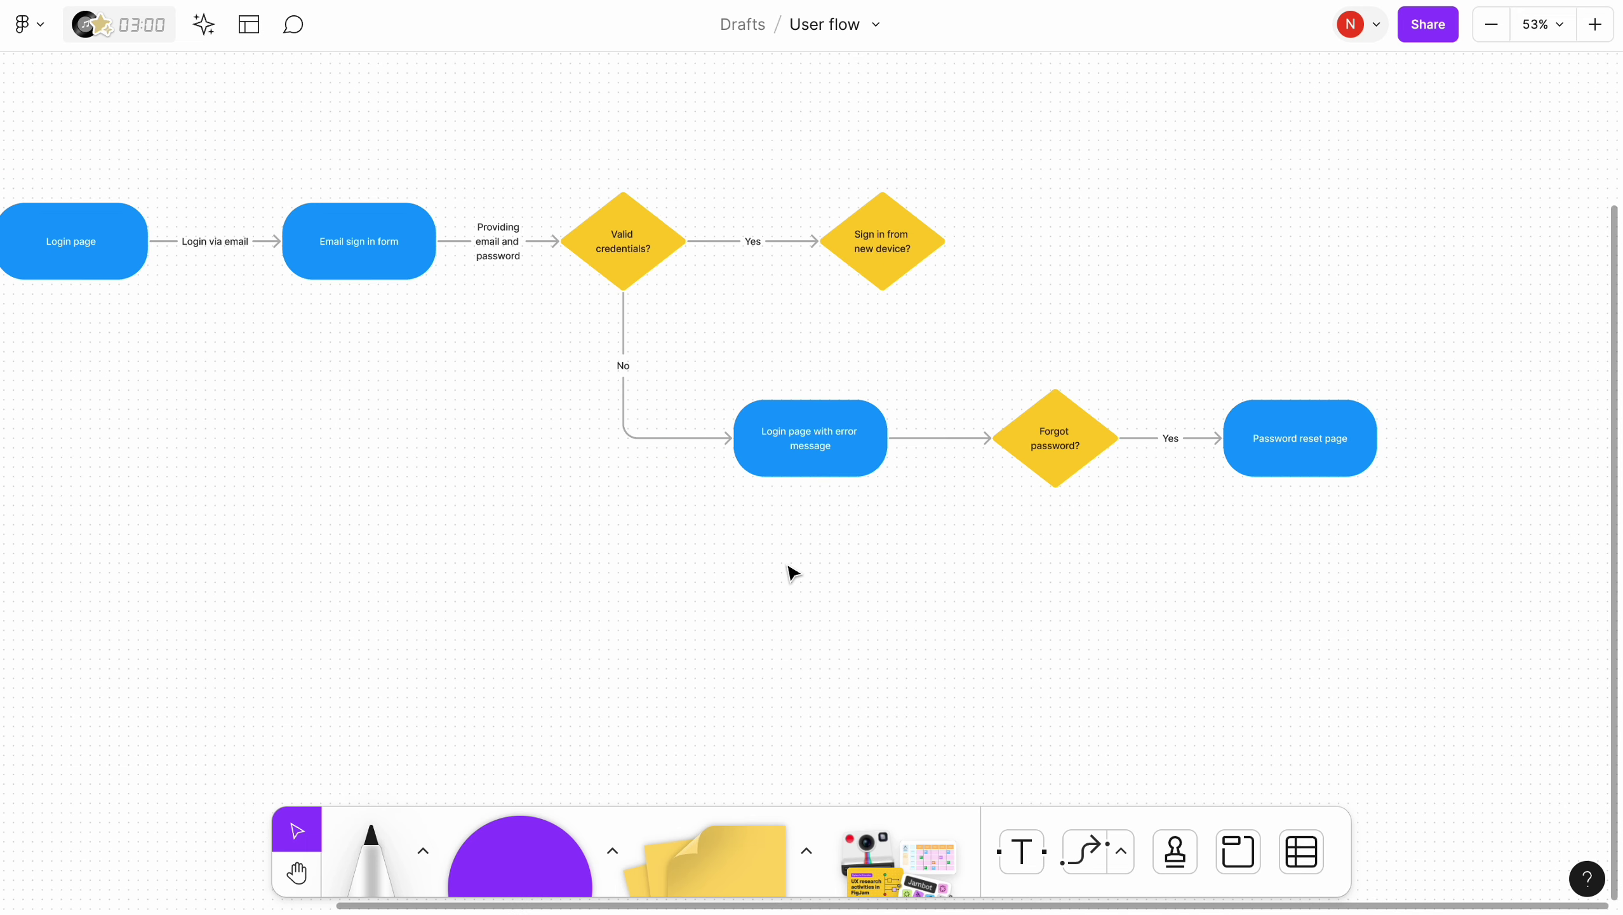
Connect the Forgot password? diamond back to Valid credentials? with an arrow and shift its vertical segment slightly away from the diamond
left_click(1052, 472)
left_click_drag(1056, 516, 575, 251)
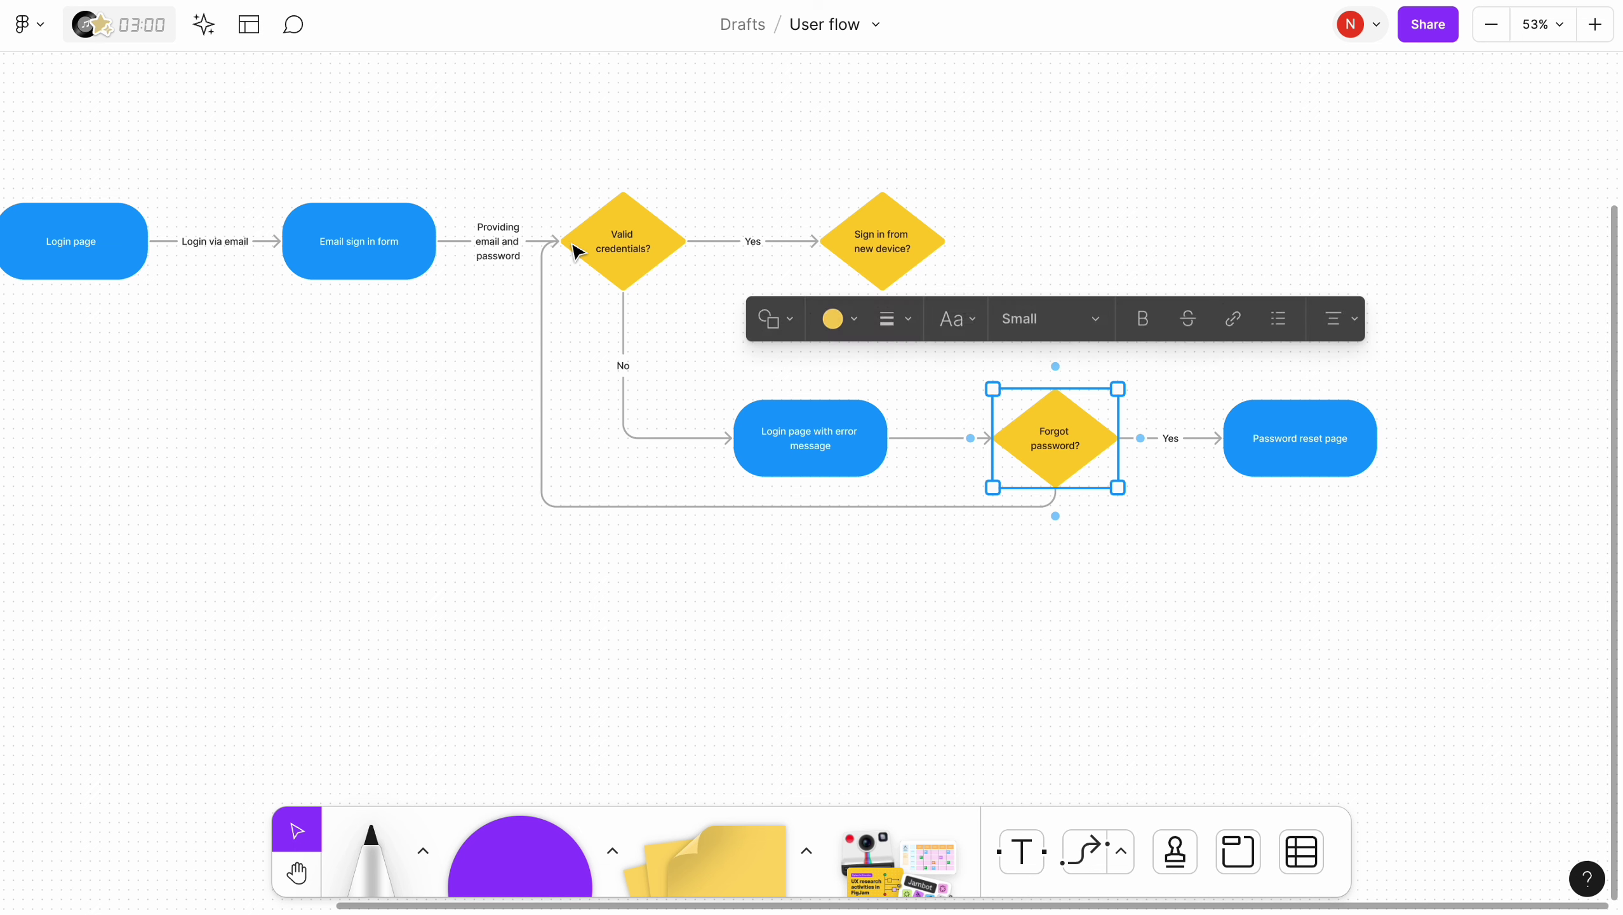
left_click(541, 382)
left_click(525, 402)
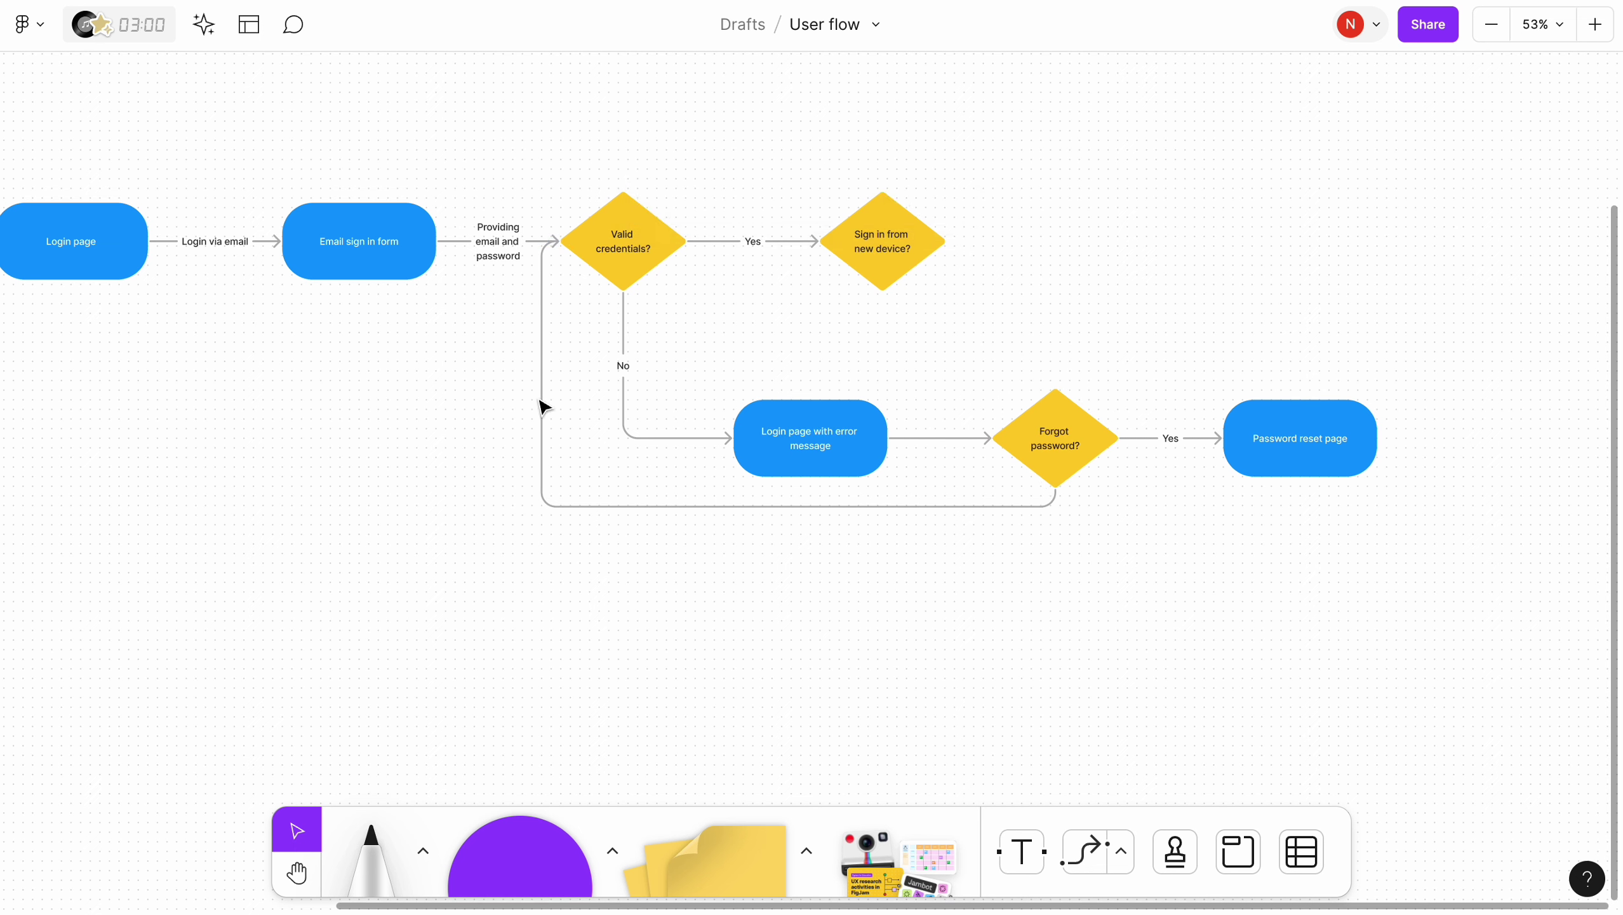
left_click(542, 378)
left_click_drag(542, 375, 522, 377)
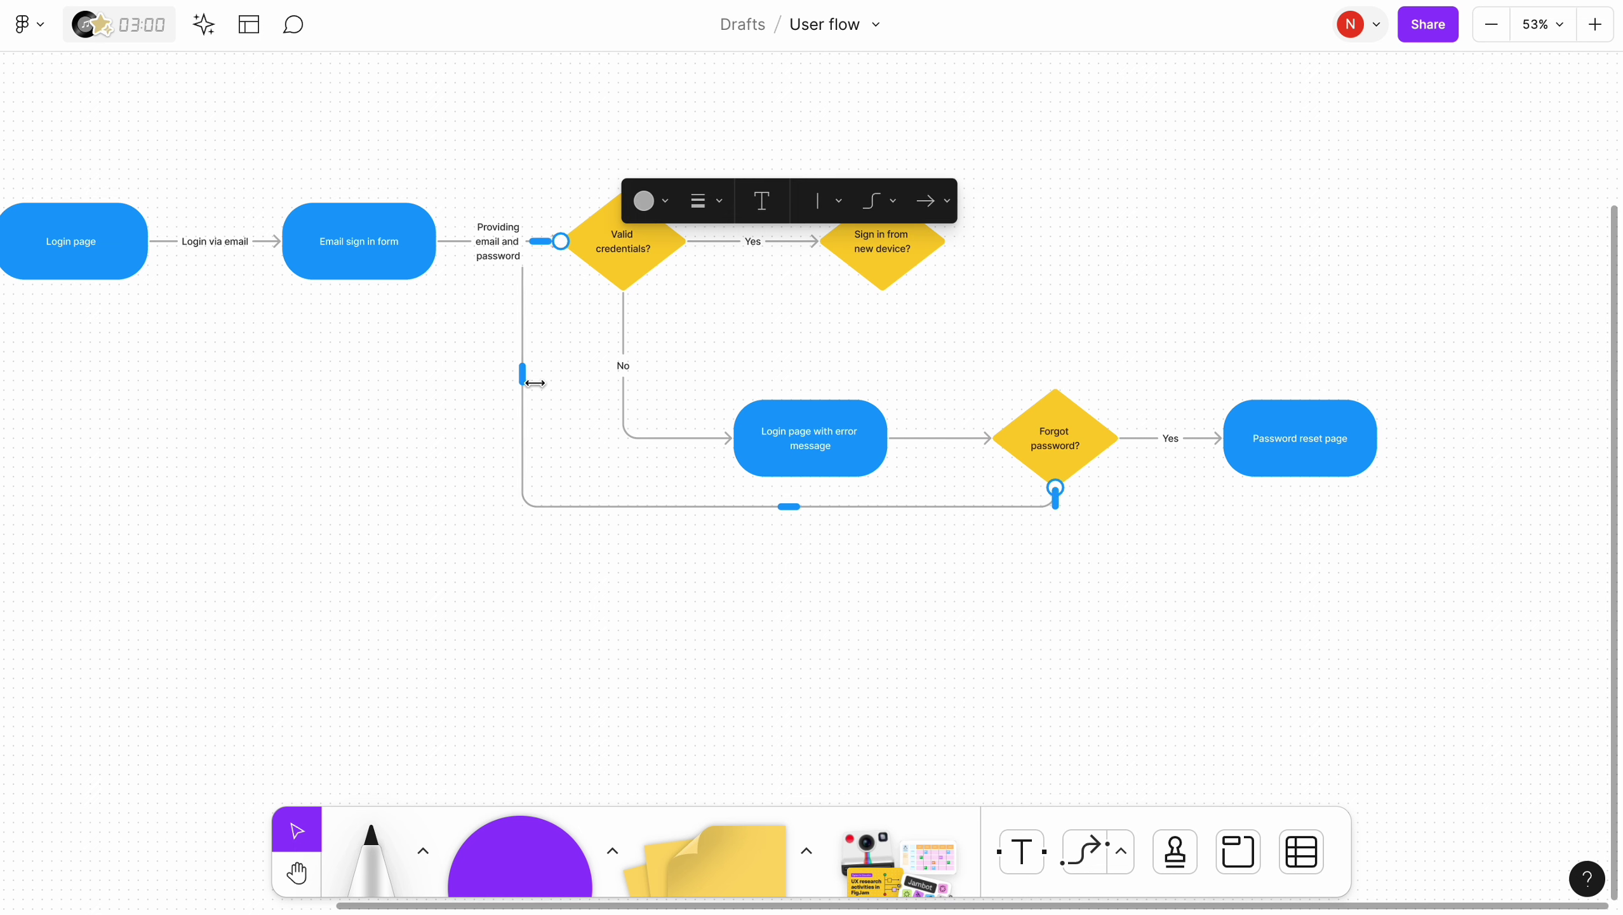
Make the return arrow from Forgot password? to Valid credentials? dashed and label it "Providing email/password again"
left_click(715, 203)
left_click(776, 151)
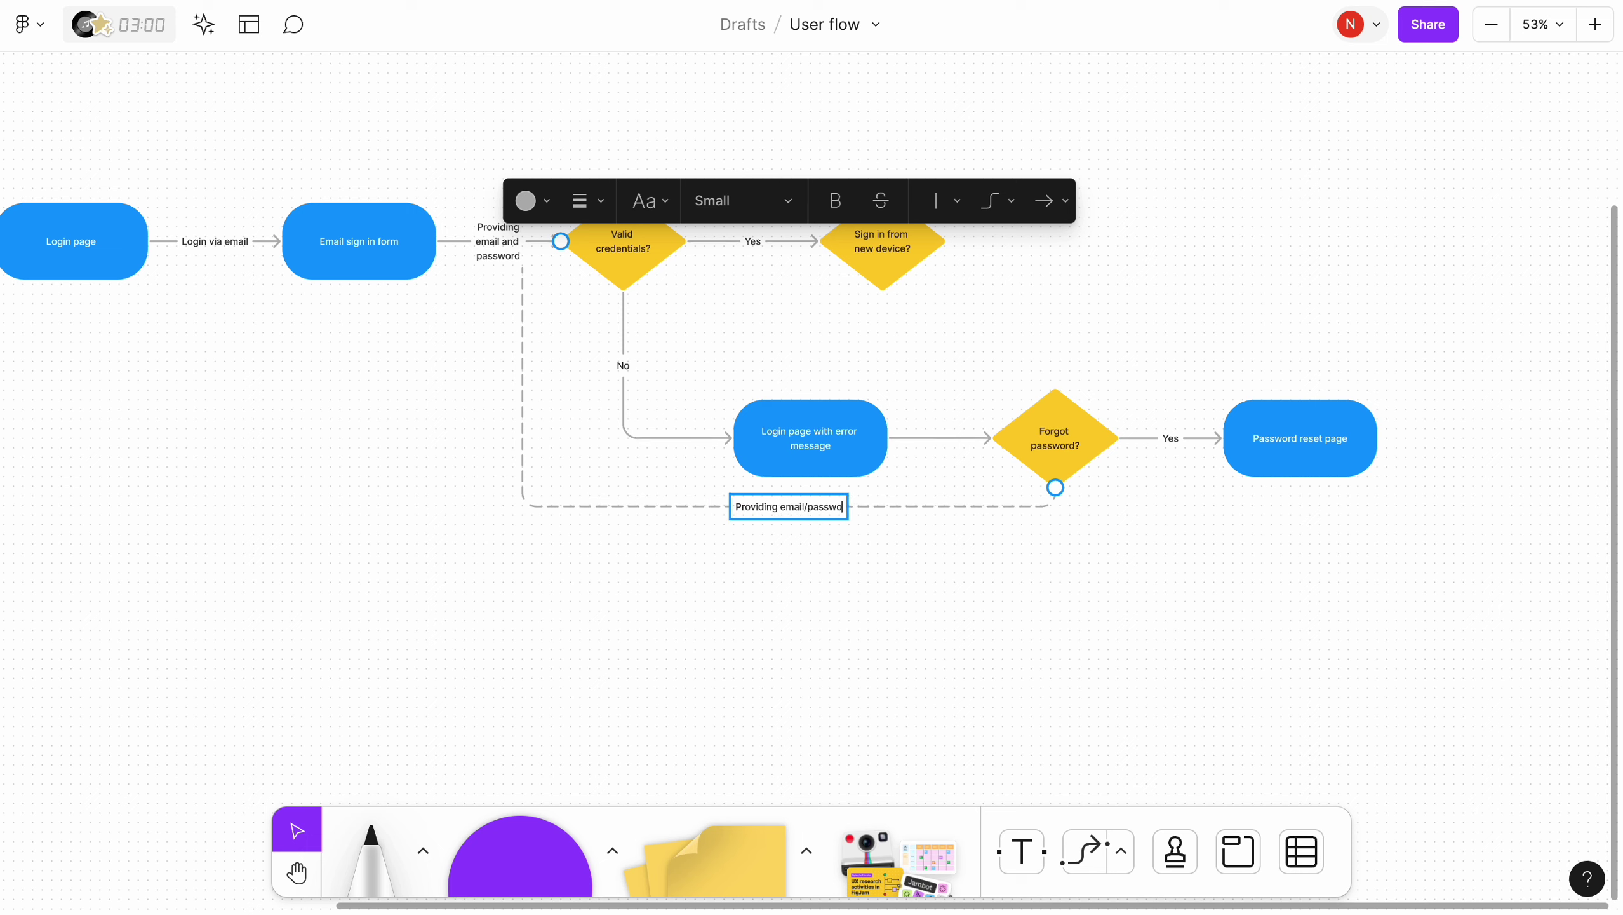
left_click(601, 640)
Shift the "Providing email and password" arrow label closer to Email sign in form
left_click(496, 257)
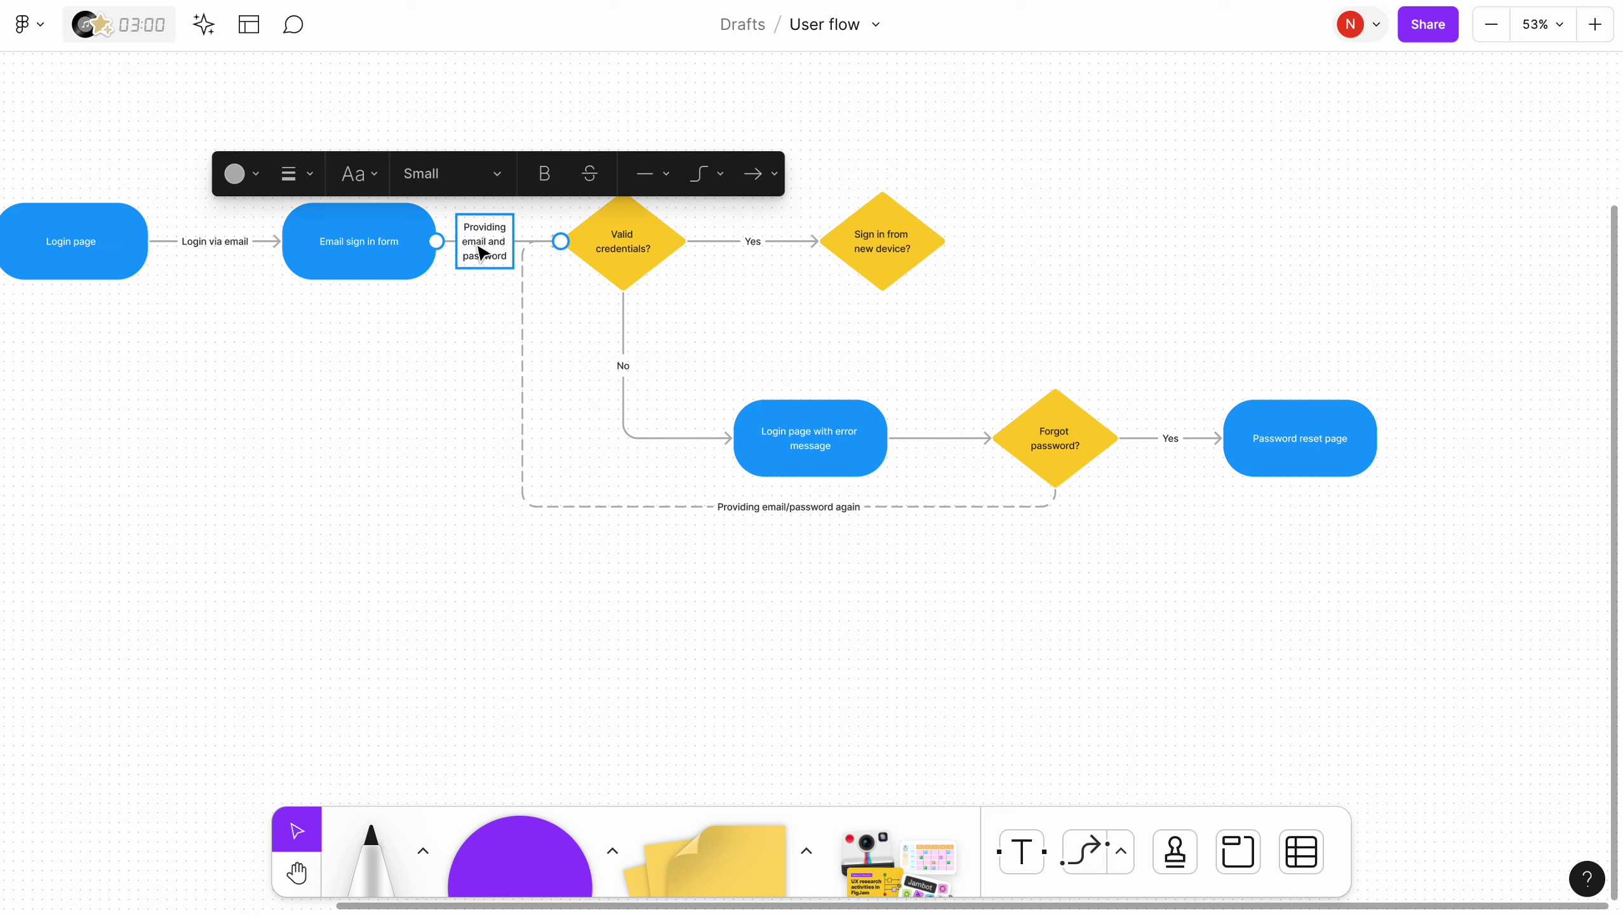
left_click(496, 420)
Duplicate Password reset page to its right and connect the two with an arrow, spacing the copy wide enough for a label
scroll(721, 523, "right", 5)
scroll(863, 392, "up", 5)
scroll(768, 384, "right", 2)
left_click(670, 370)
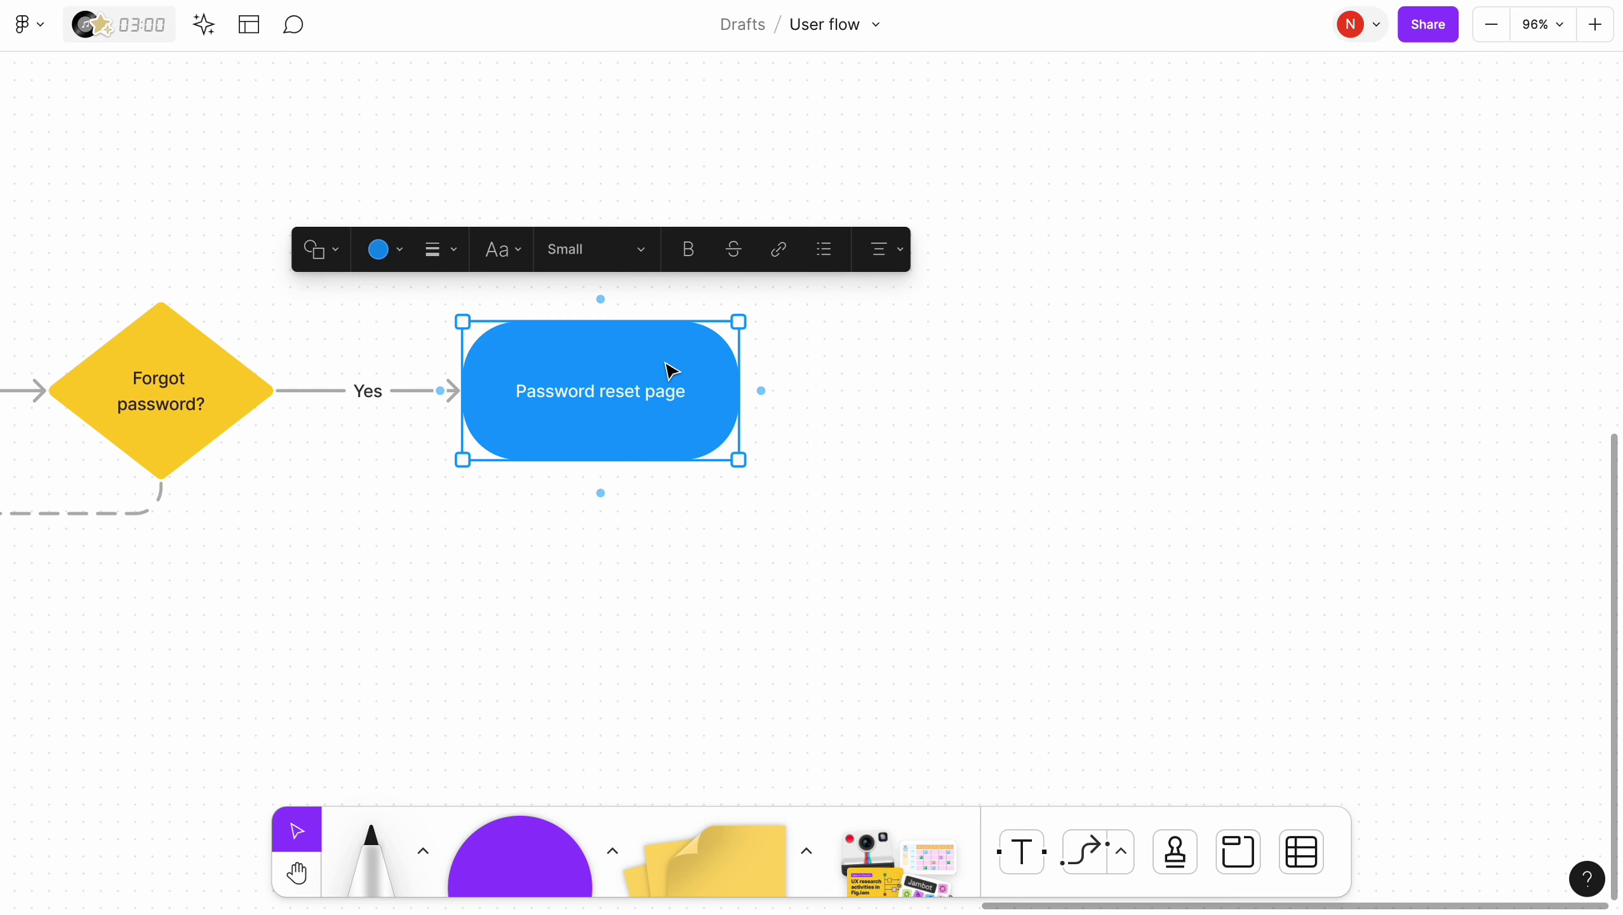
key("super+d")
left_click_drag(644, 392, 1020, 379)
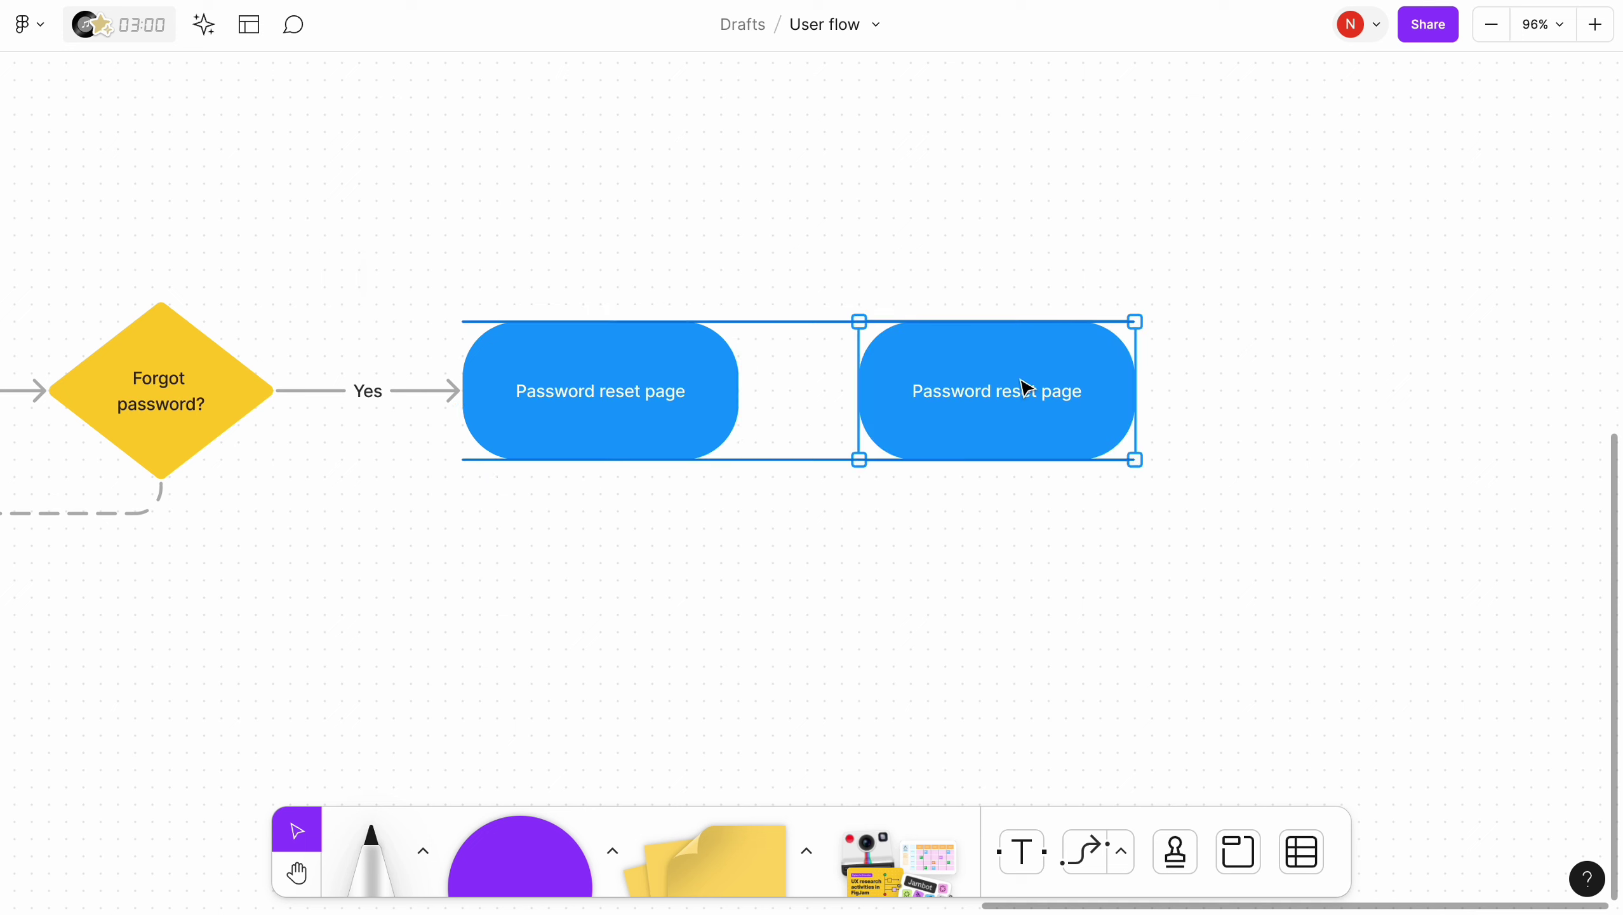
left_click(616, 388)
left_click_drag(761, 388, 861, 391)
left_click(984, 400)
left_click_drag(984, 400, 1051, 397)
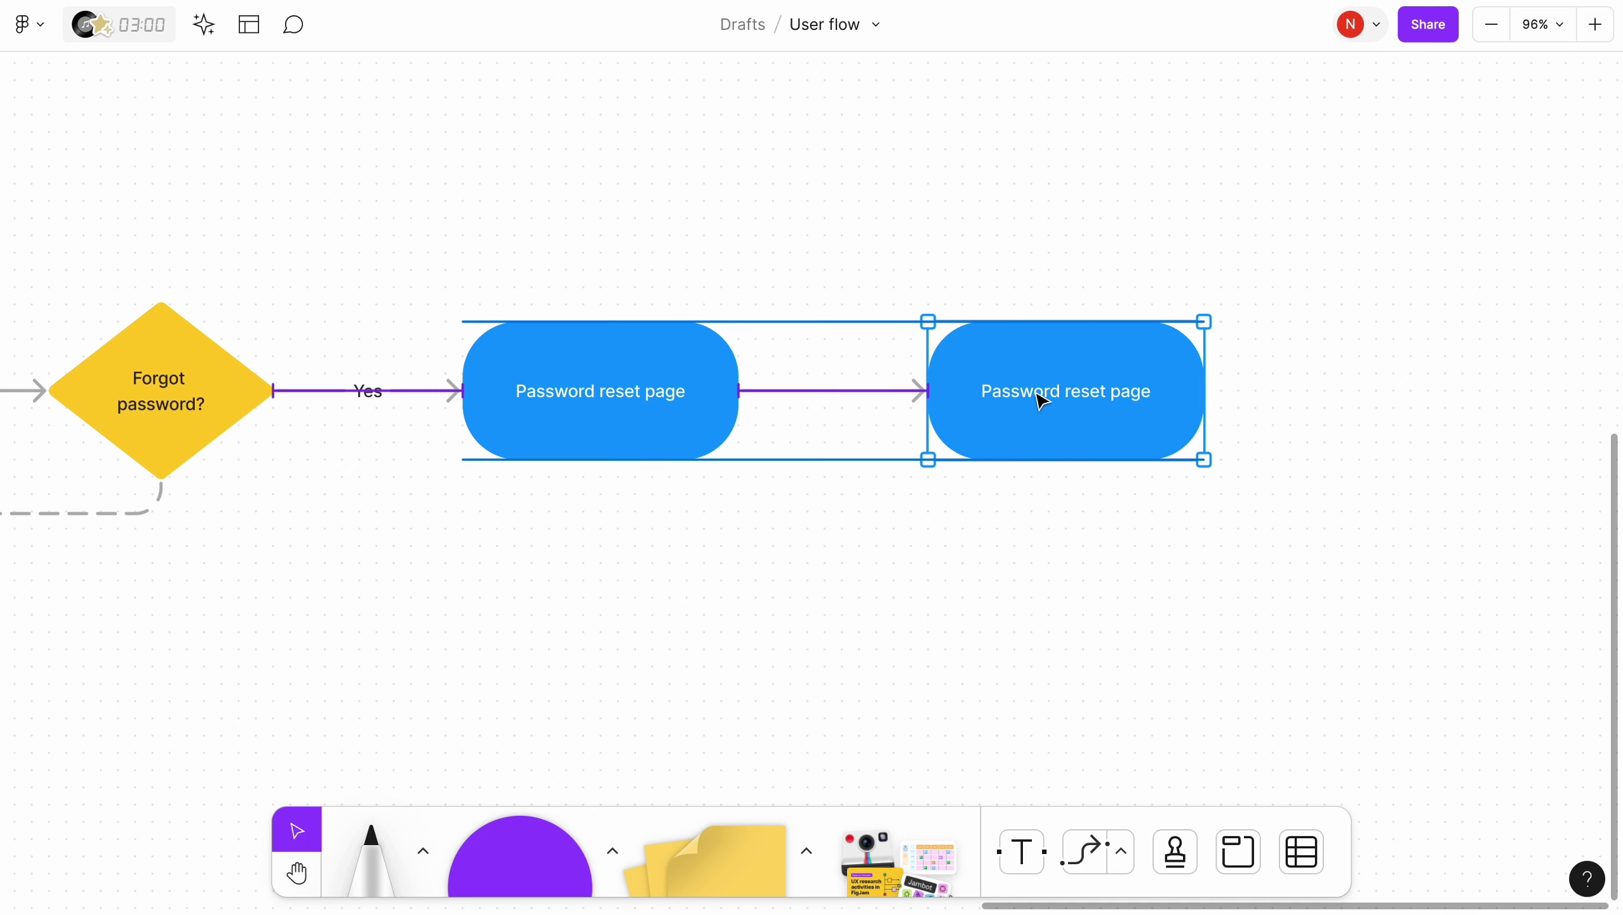
Label the arrow leaving Password reset page "Typing email" and relabel the copied page "Email with password reset link"
double_click(826, 393)
type("Typing email")
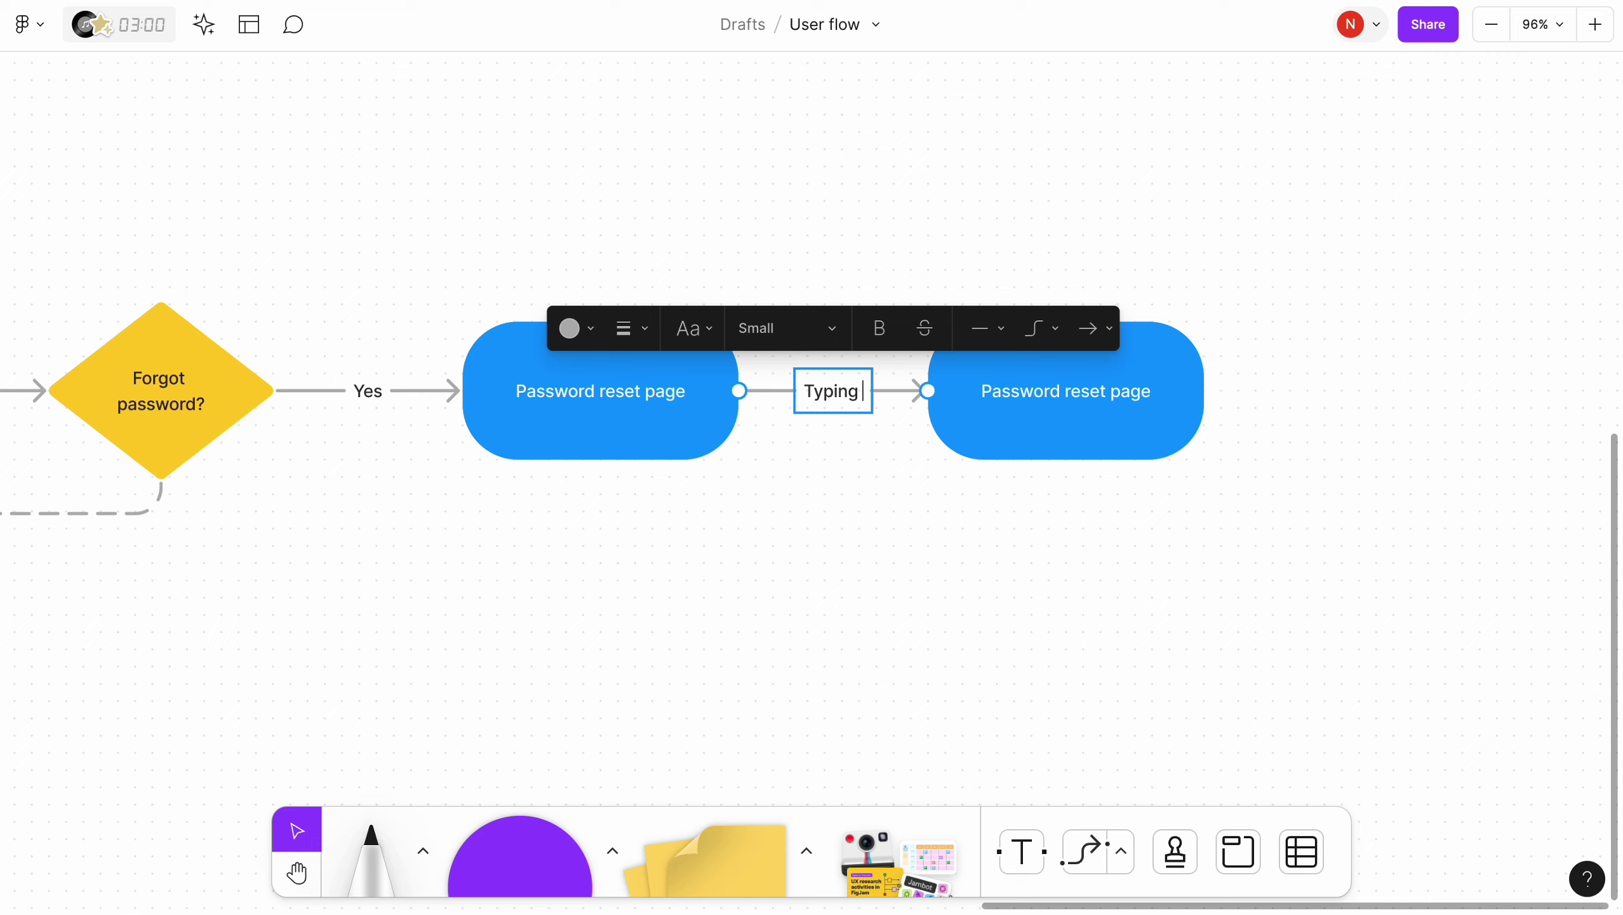
key("Escape")
scroll(1000, 439, "right", 3)
left_click(900, 420)
double_click(882, 397)
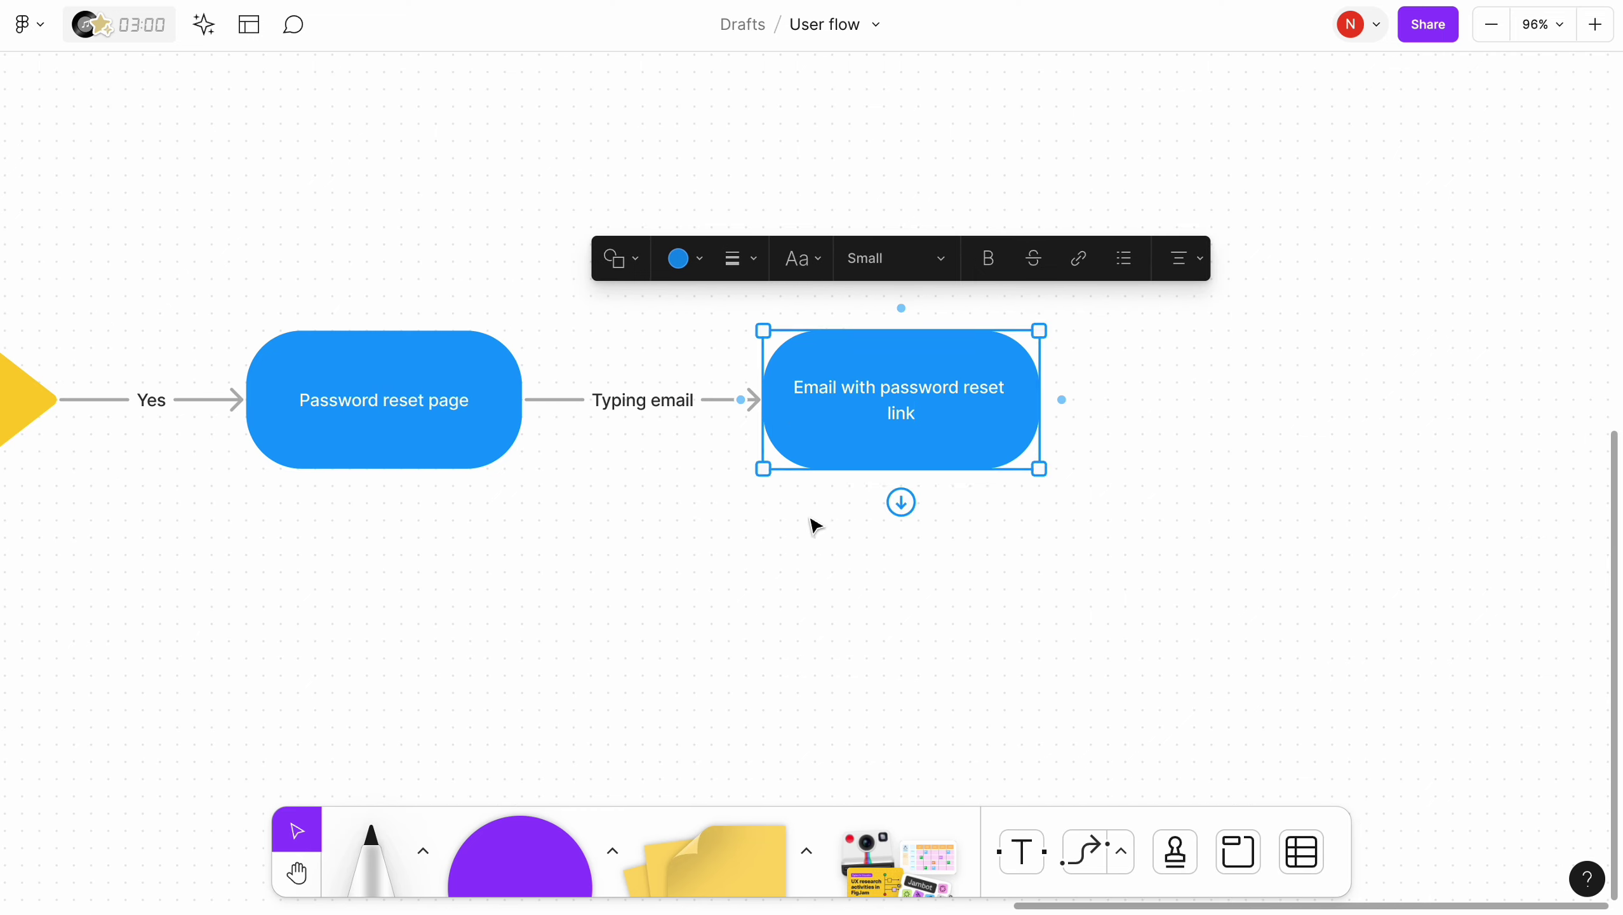
Duplicate Email with password reset link to its right and connect the original to the copy with an arrow
scroll(811, 519, "right", 5)
left_click_drag(538, 396, 970, 390, "alt")
left_click(607, 397)
left_click(688, 394)
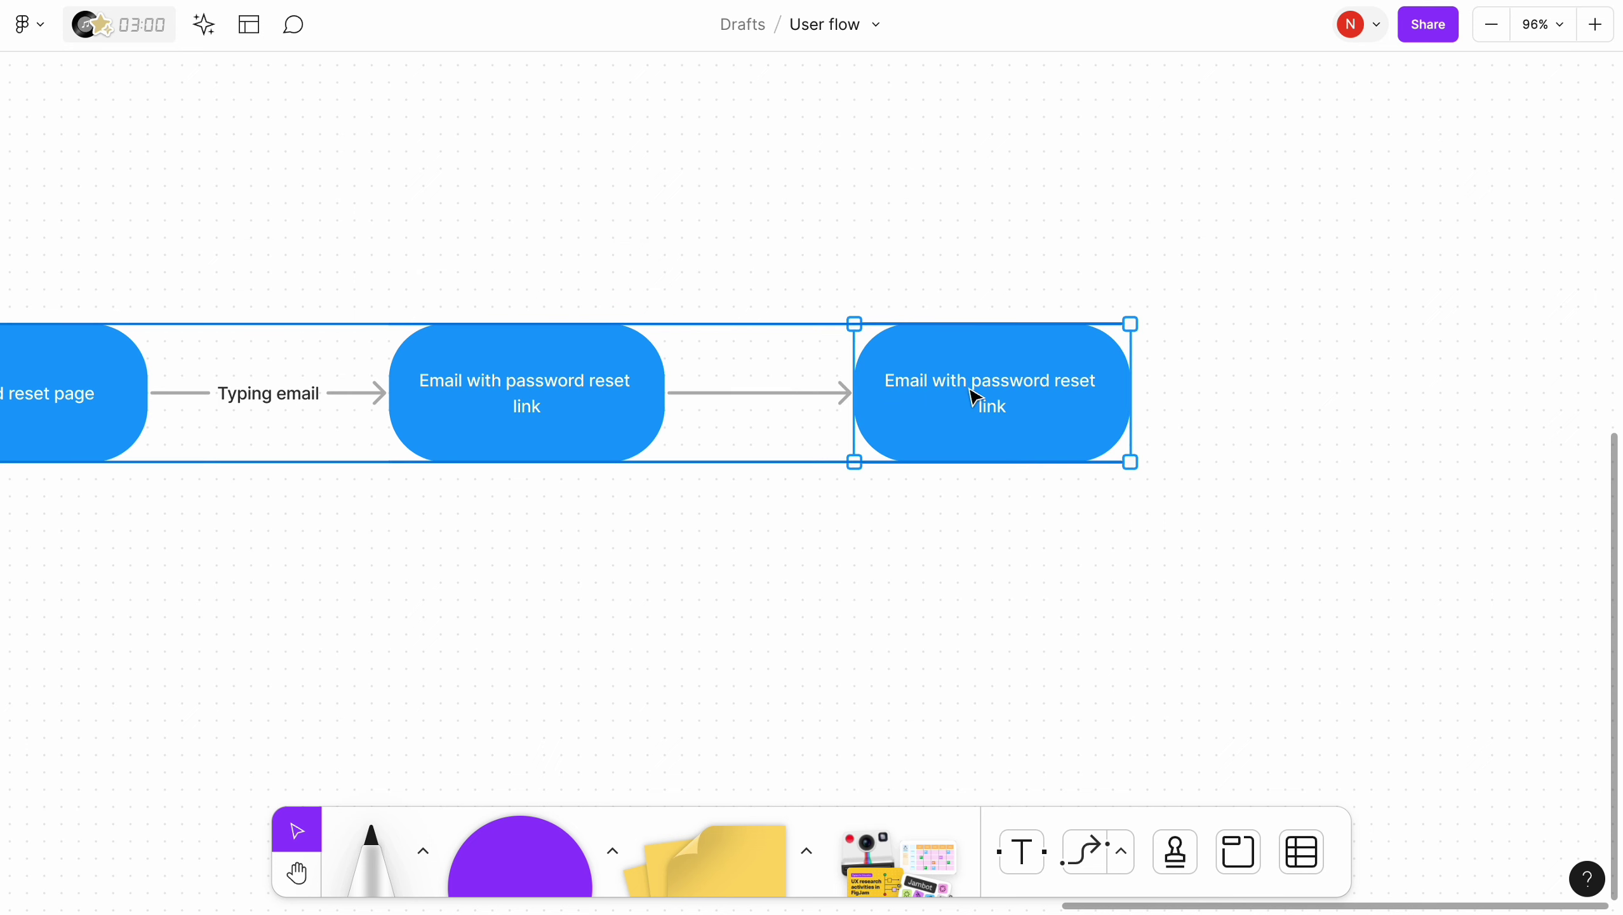
Label the arrow leaving Email with password reset link "Click password reset link" and relabel the copied page "Type new password"
double_click(760, 393)
type("Click password reset")
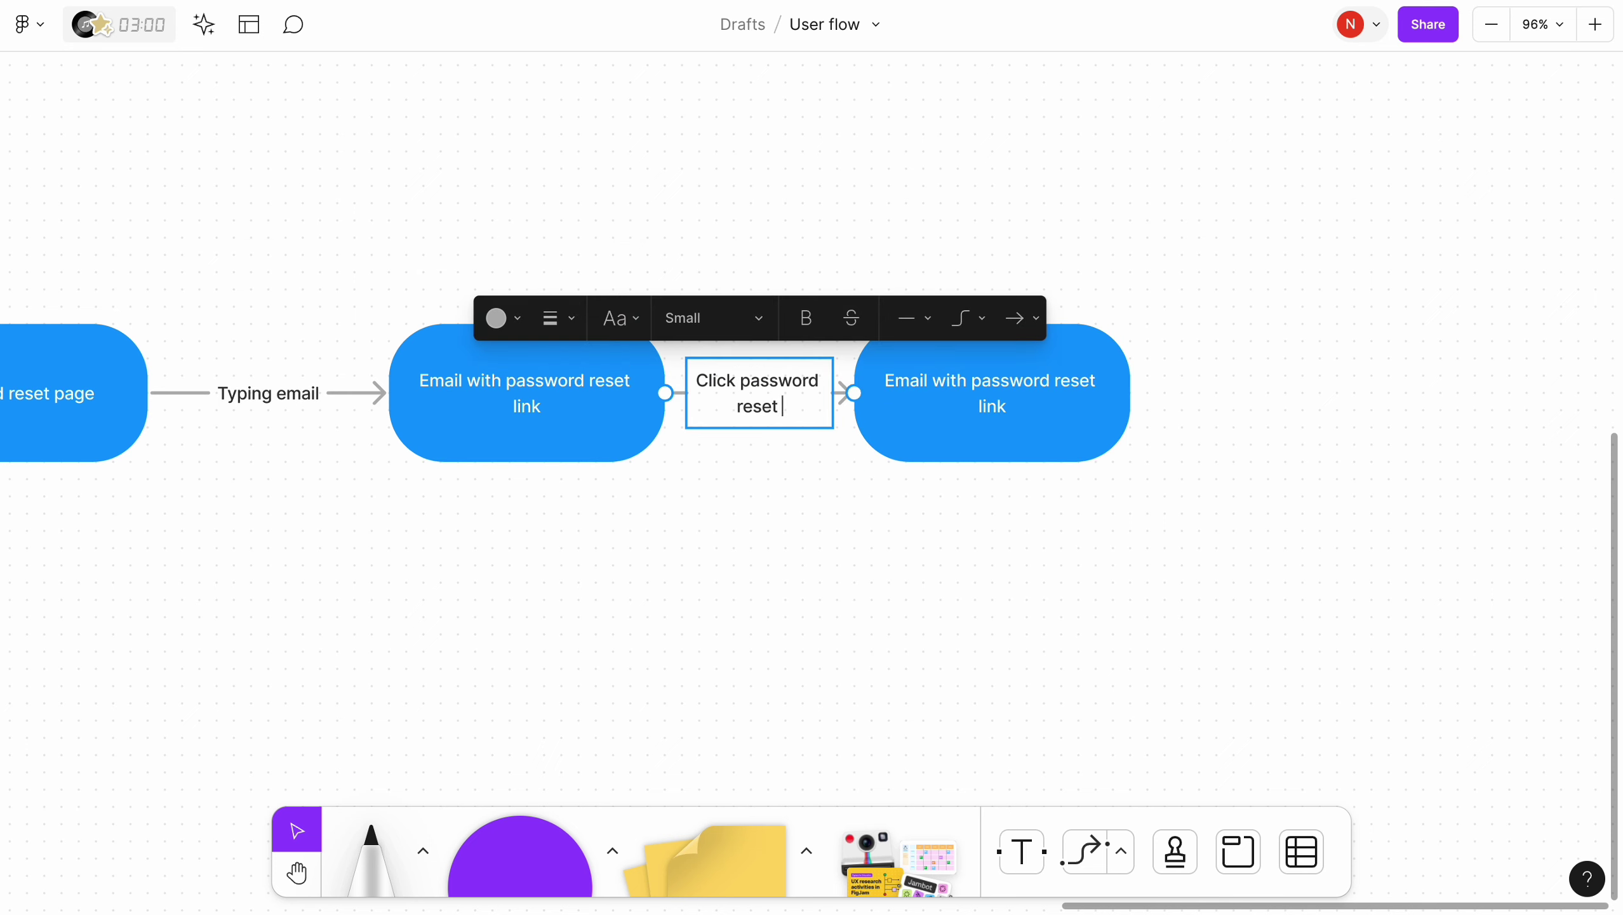
type(" link")
left_click(967, 482)
left_click(996, 391)
double_click(989, 387)
type("Type new password")
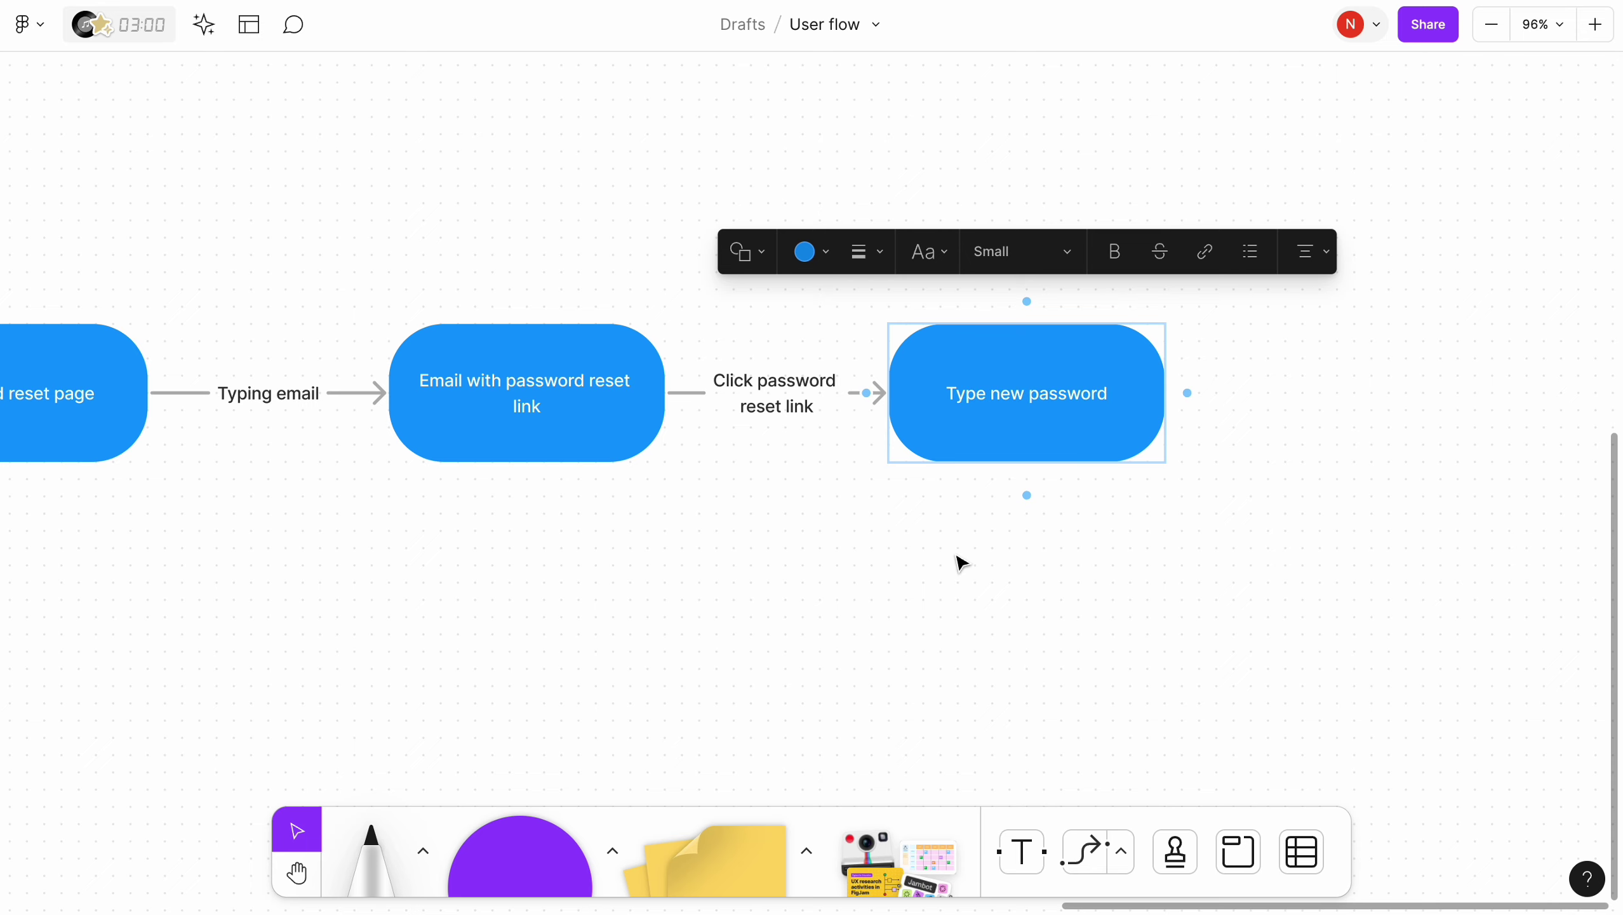
left_click(960, 562)
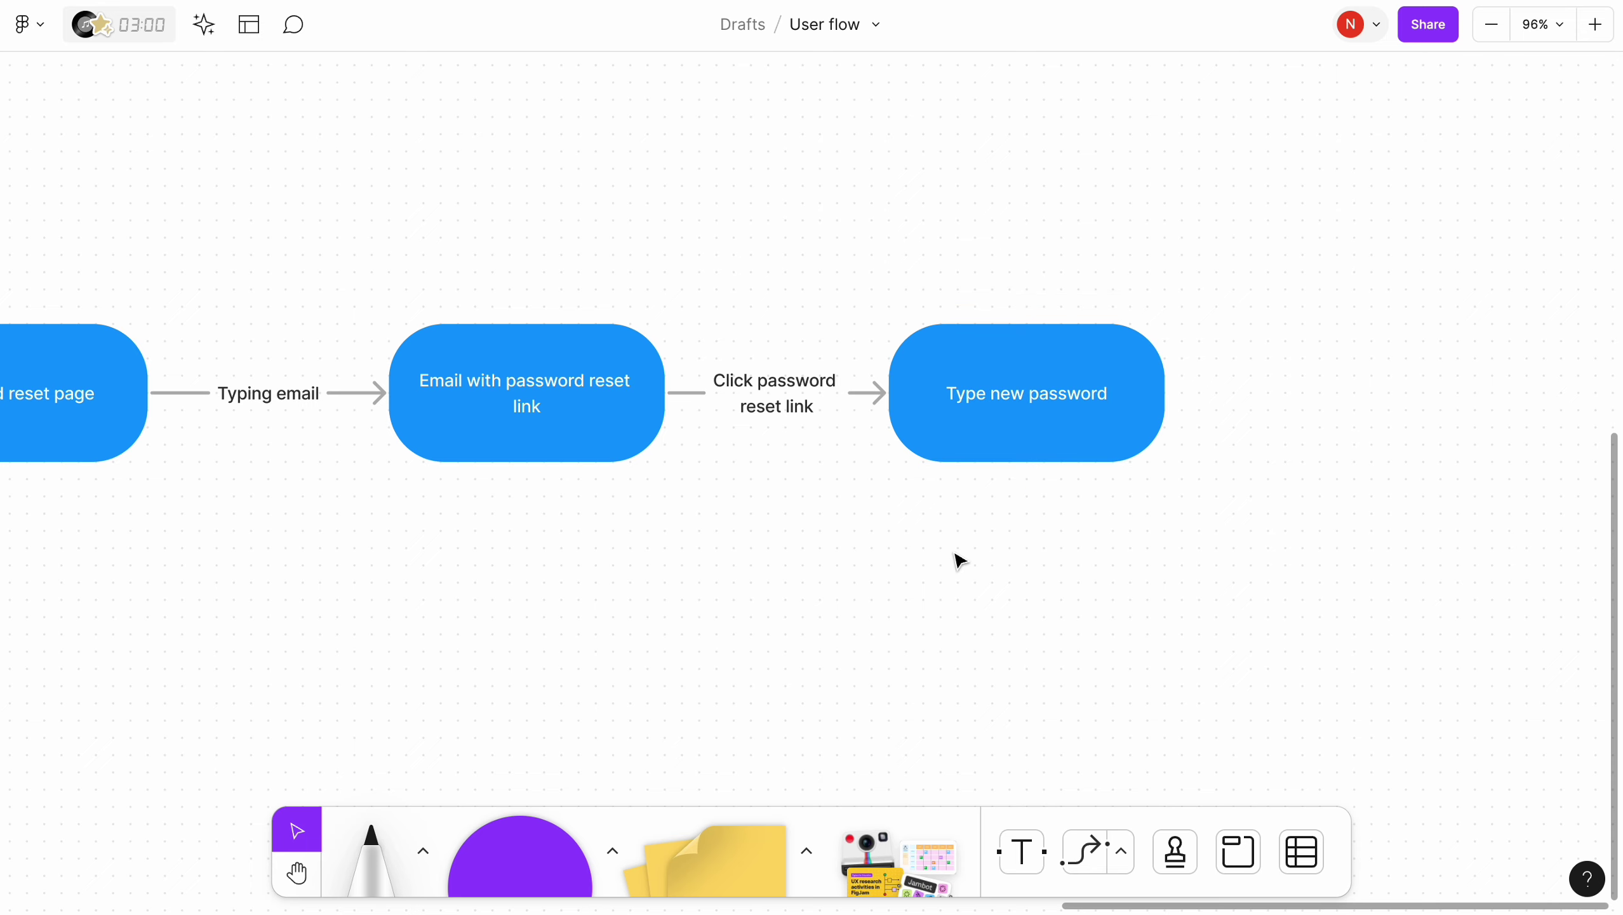
Duplicate the Type new password page to its right and connect the original to the copy with an arrow
scroll(960, 563, "down", 5)
scroll(1224, 265, "right", 5)
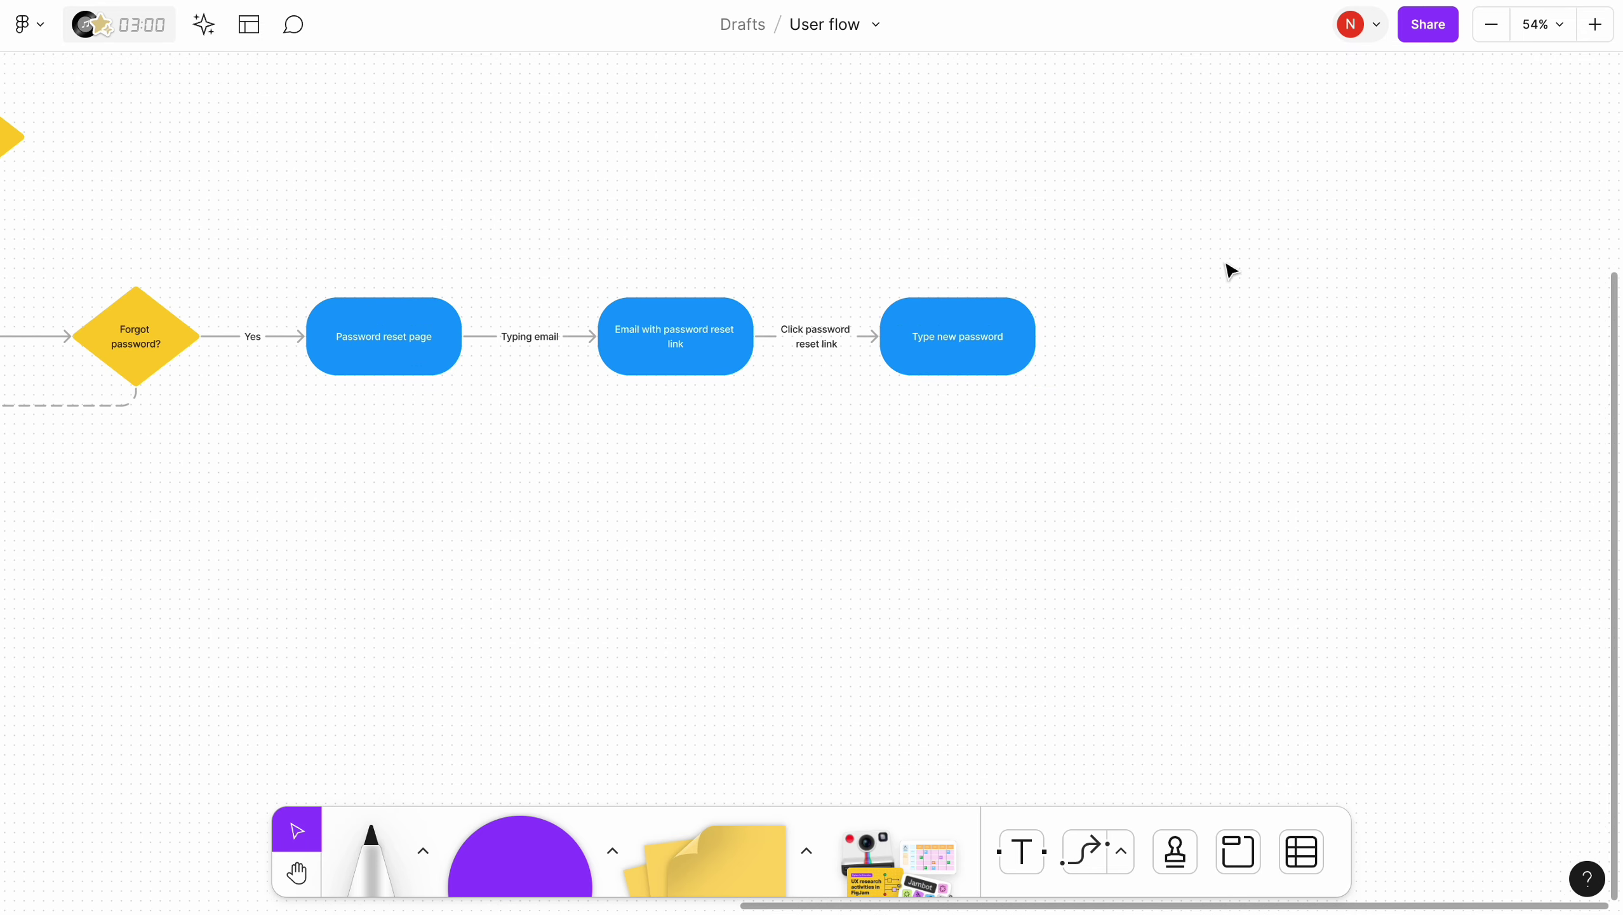
scroll(1225, 264, "up", 5)
left_click(721, 428)
left_click_drag(722, 428, 1120, 416)
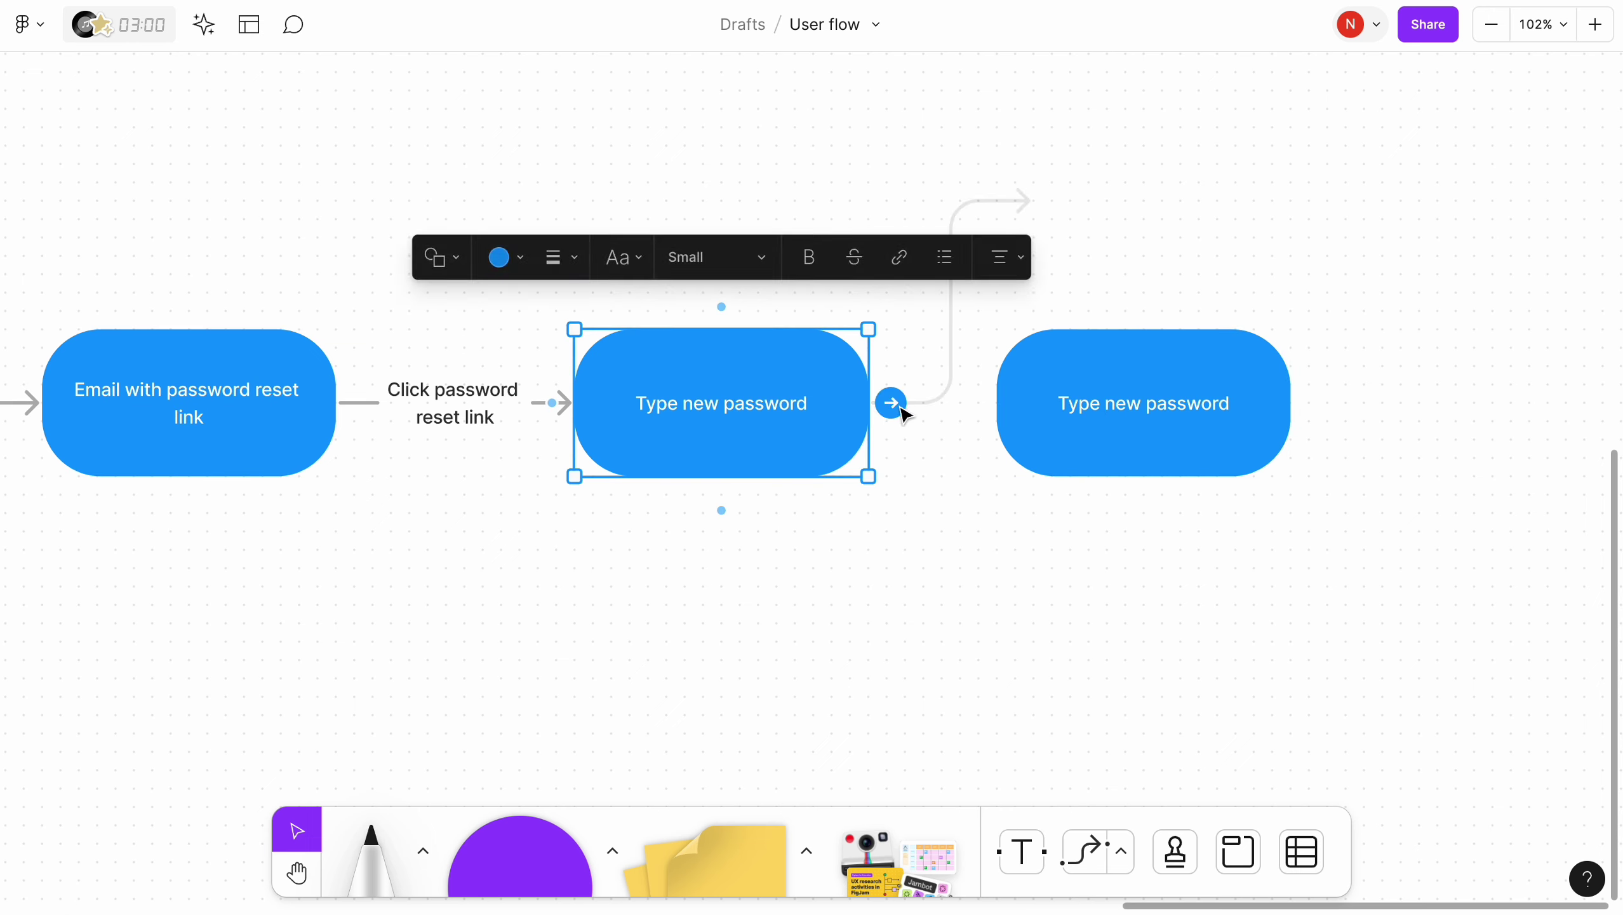
left_click_drag(891, 402, 1159, 408)
Relabel the copied page at the end of the password reset branch "New password set page"
left_click(1159, 409)
type("Ne")
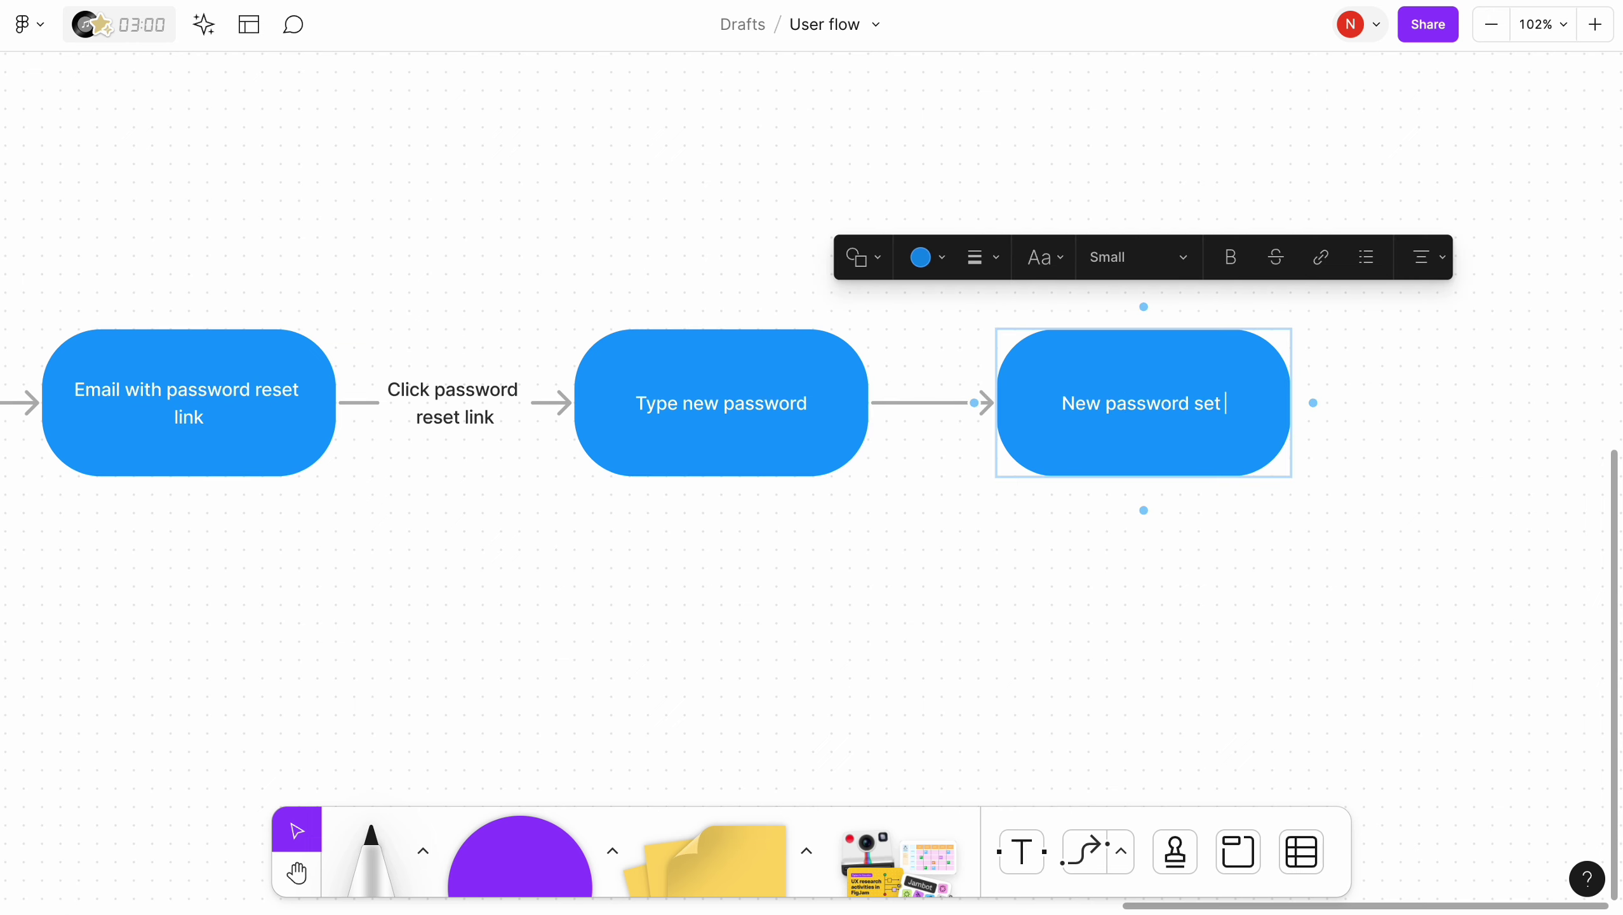
type("page")
left_click(1041, 555)
Relabel the Type new password page "Create new password page" and label its outgoing arrow "Type new password"
double_click(824, 404)
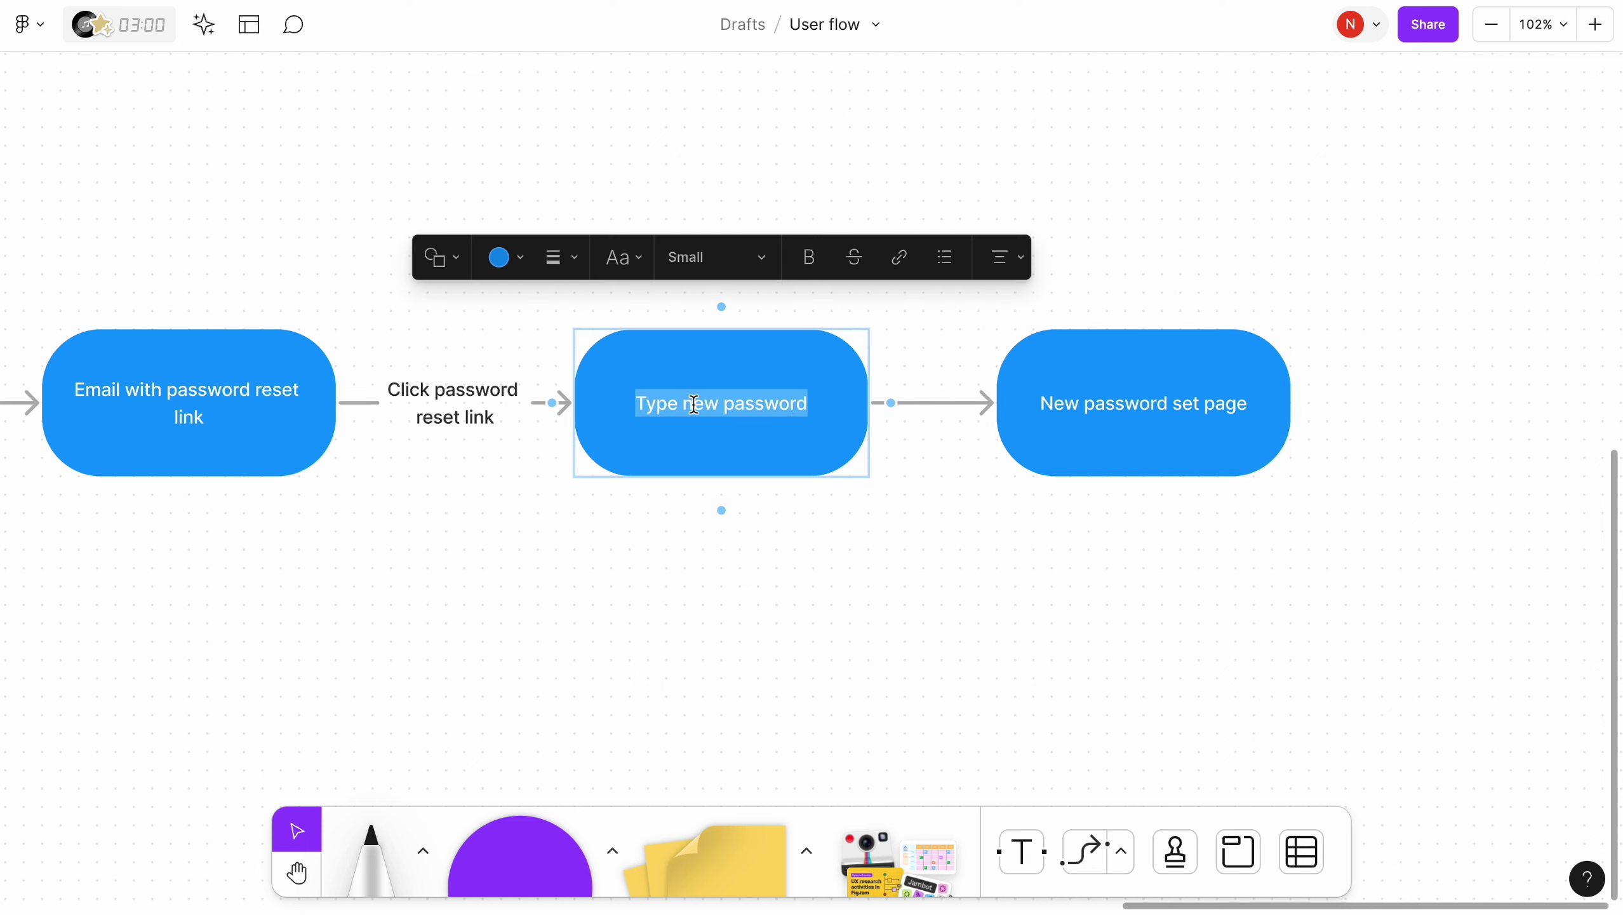
double_click(953, 404)
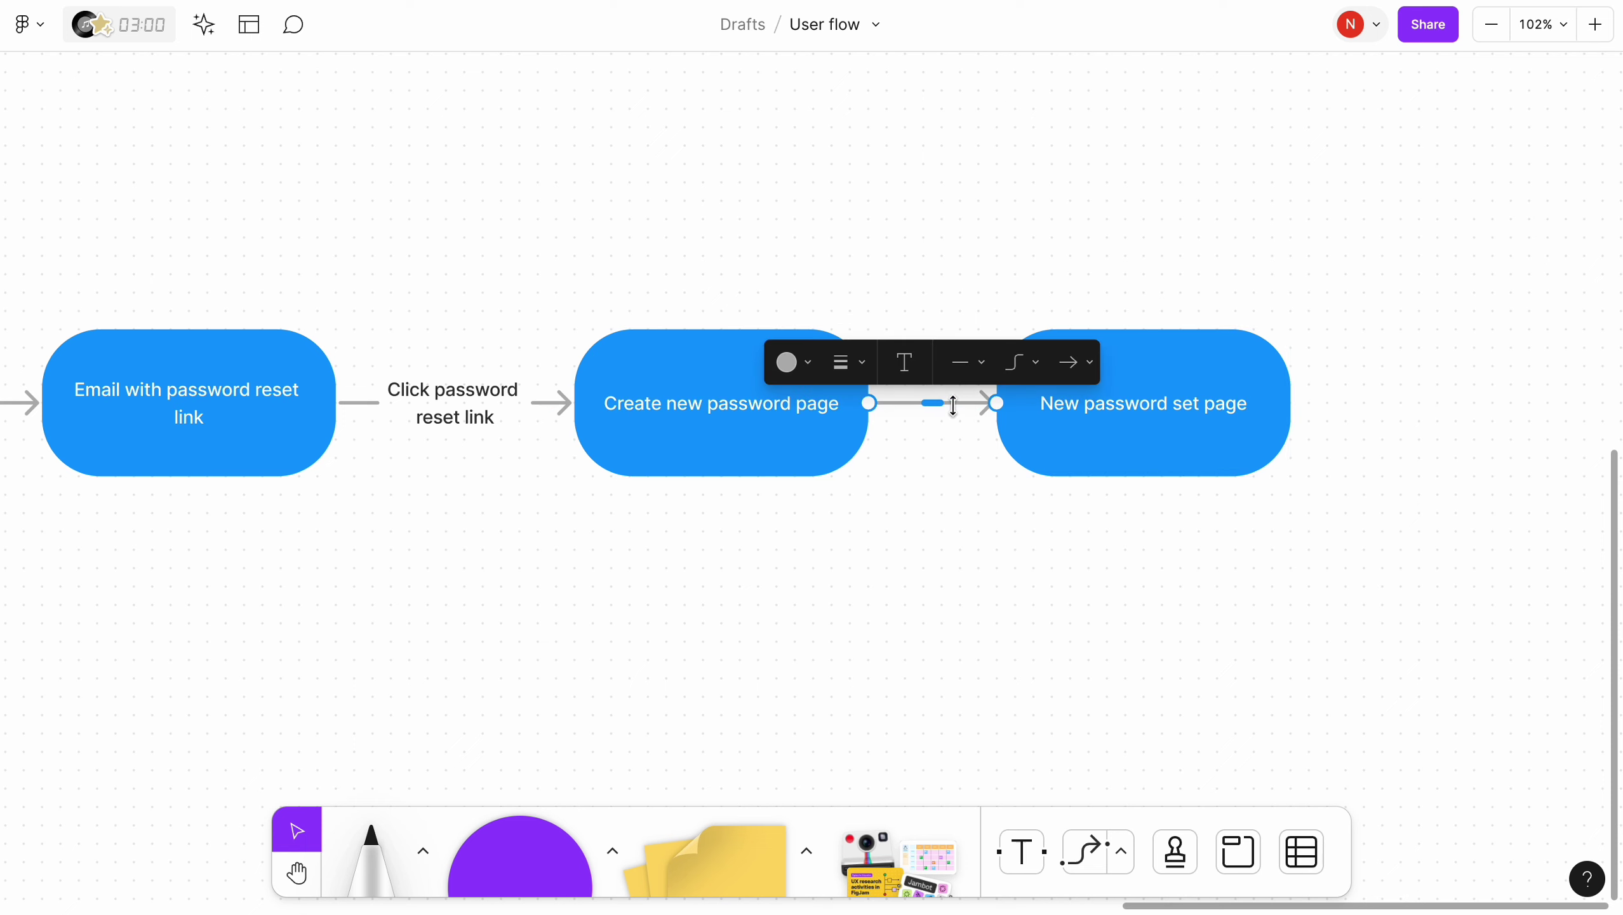
type("Type new password")
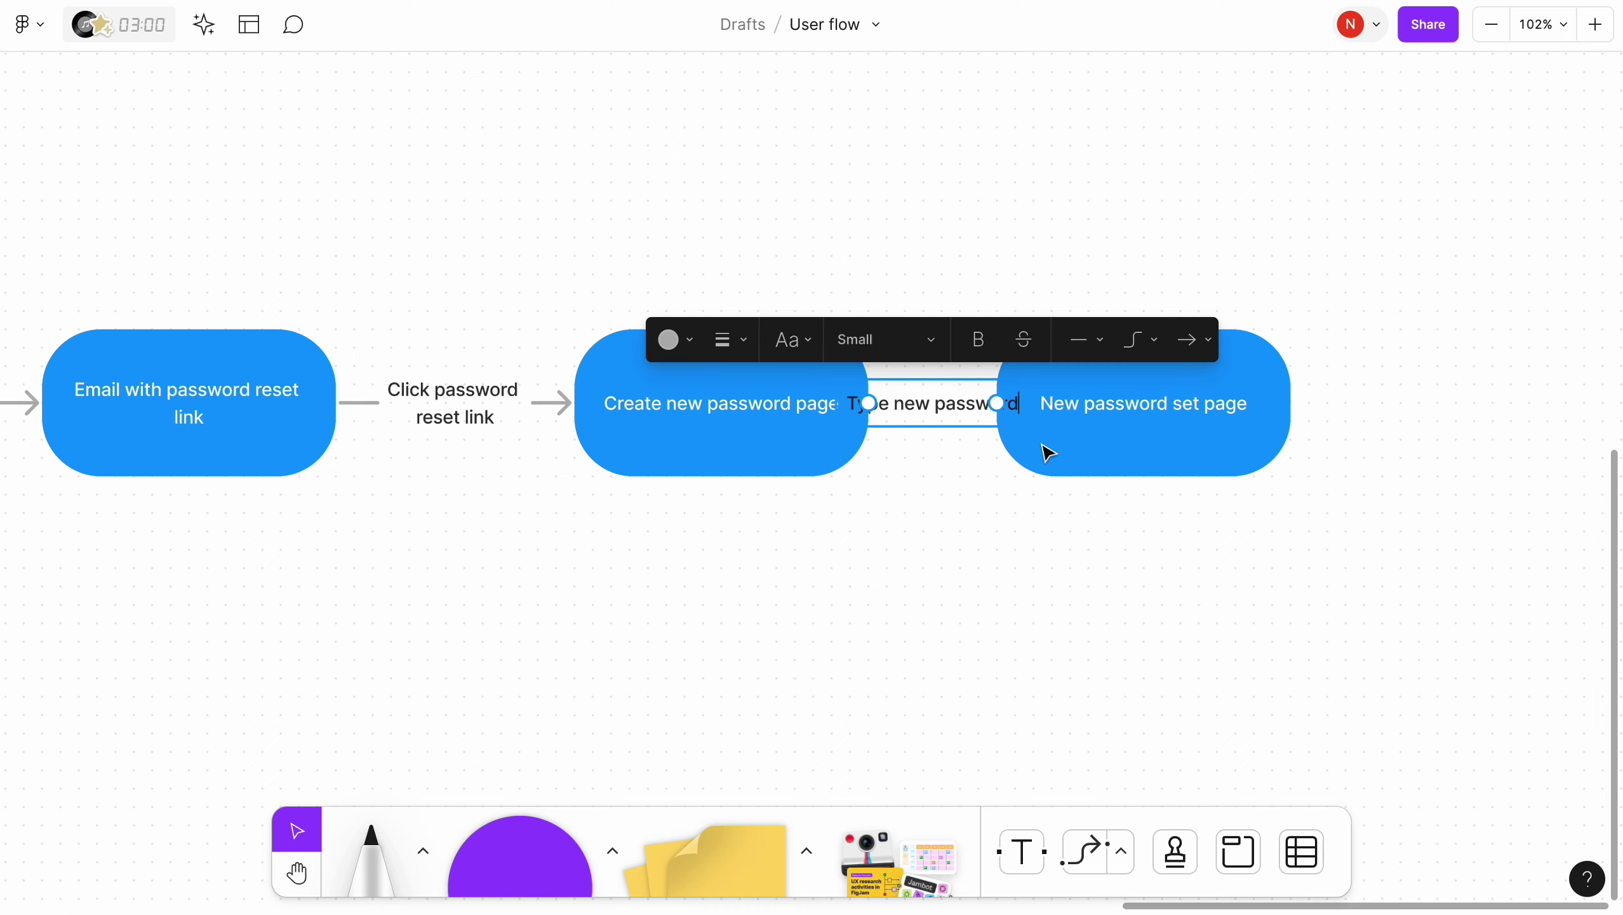
Move New password set page further right to make room for the arrow label and relabel it "New password was set page"
left_click_drag(1082, 440, 1209, 437)
left_click(1024, 401)
double_click(1328, 403)
type("was")
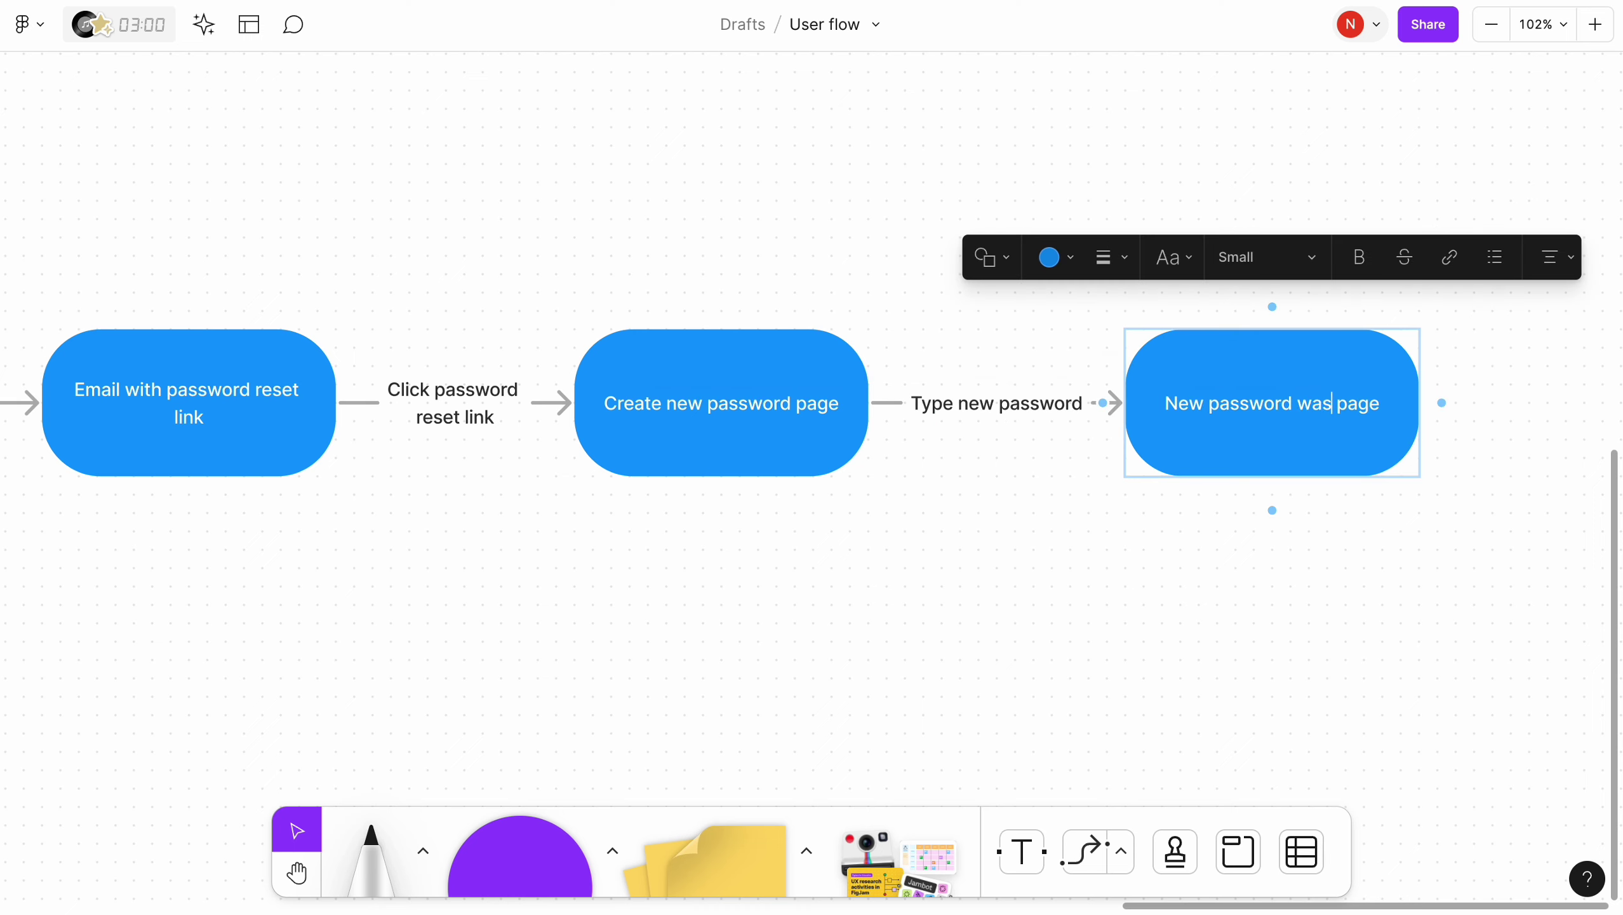
type(" set")
left_click(1138, 623)
Connect New password was set page back to Email sign in form with an arrow routed below the lower branch
scroll(1137, 623, "down", 10)
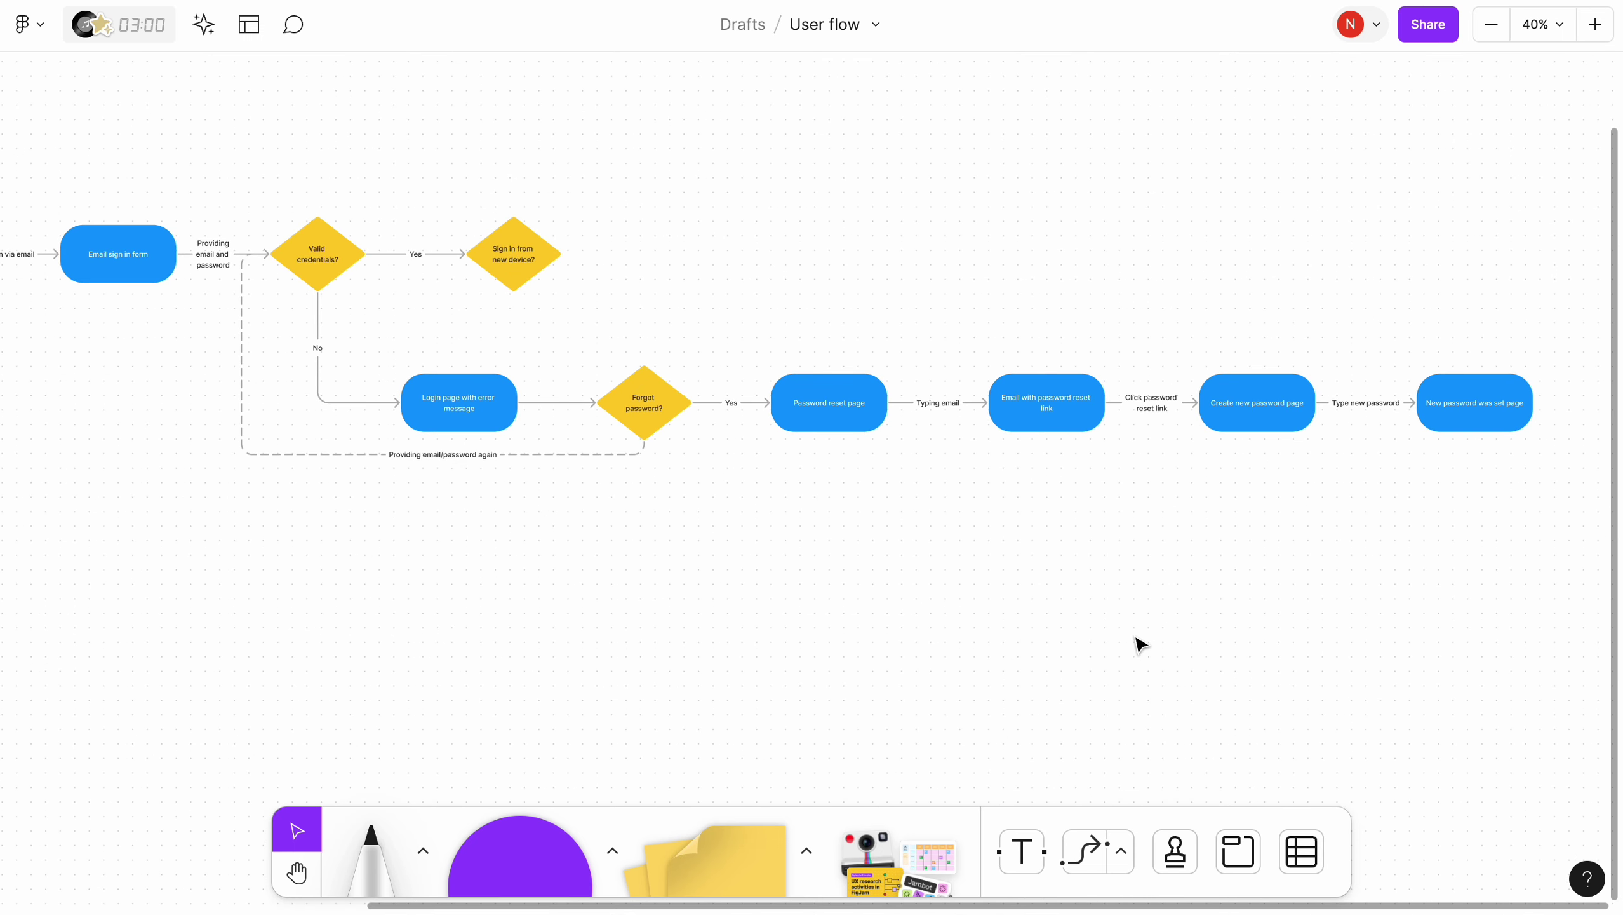
left_click(1472, 402)
left_click_drag(1551, 402, 71, 256)
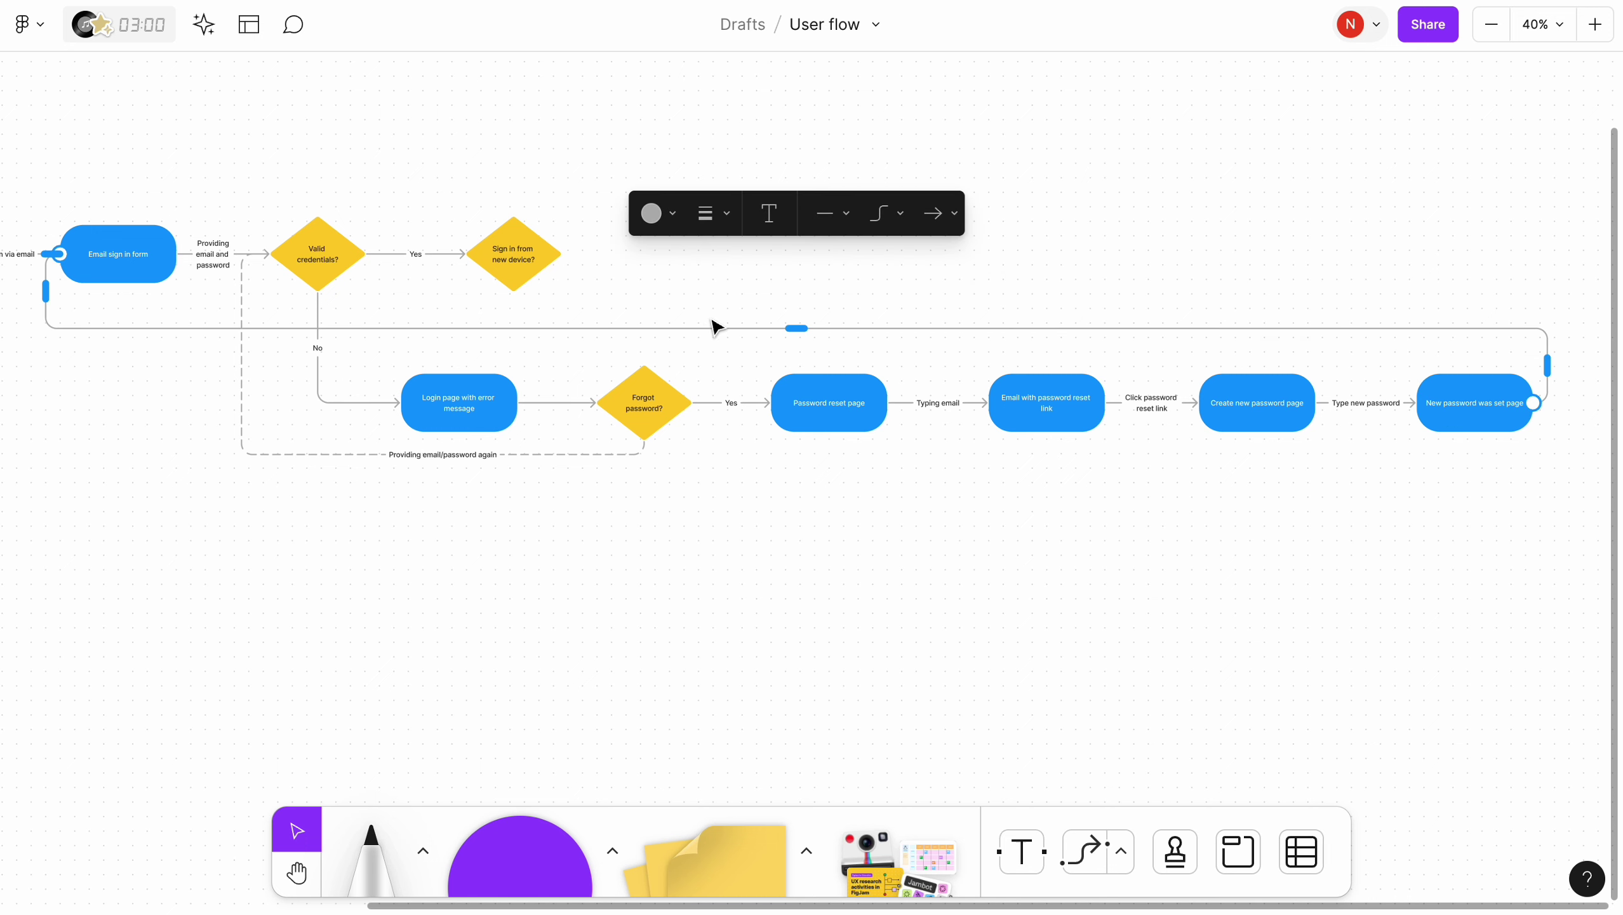
left_click_drag(797, 328, 797, 538)
Make the long return arrow from New password was set page dashed and label it "Redirect to login page"
left_click(769, 213)
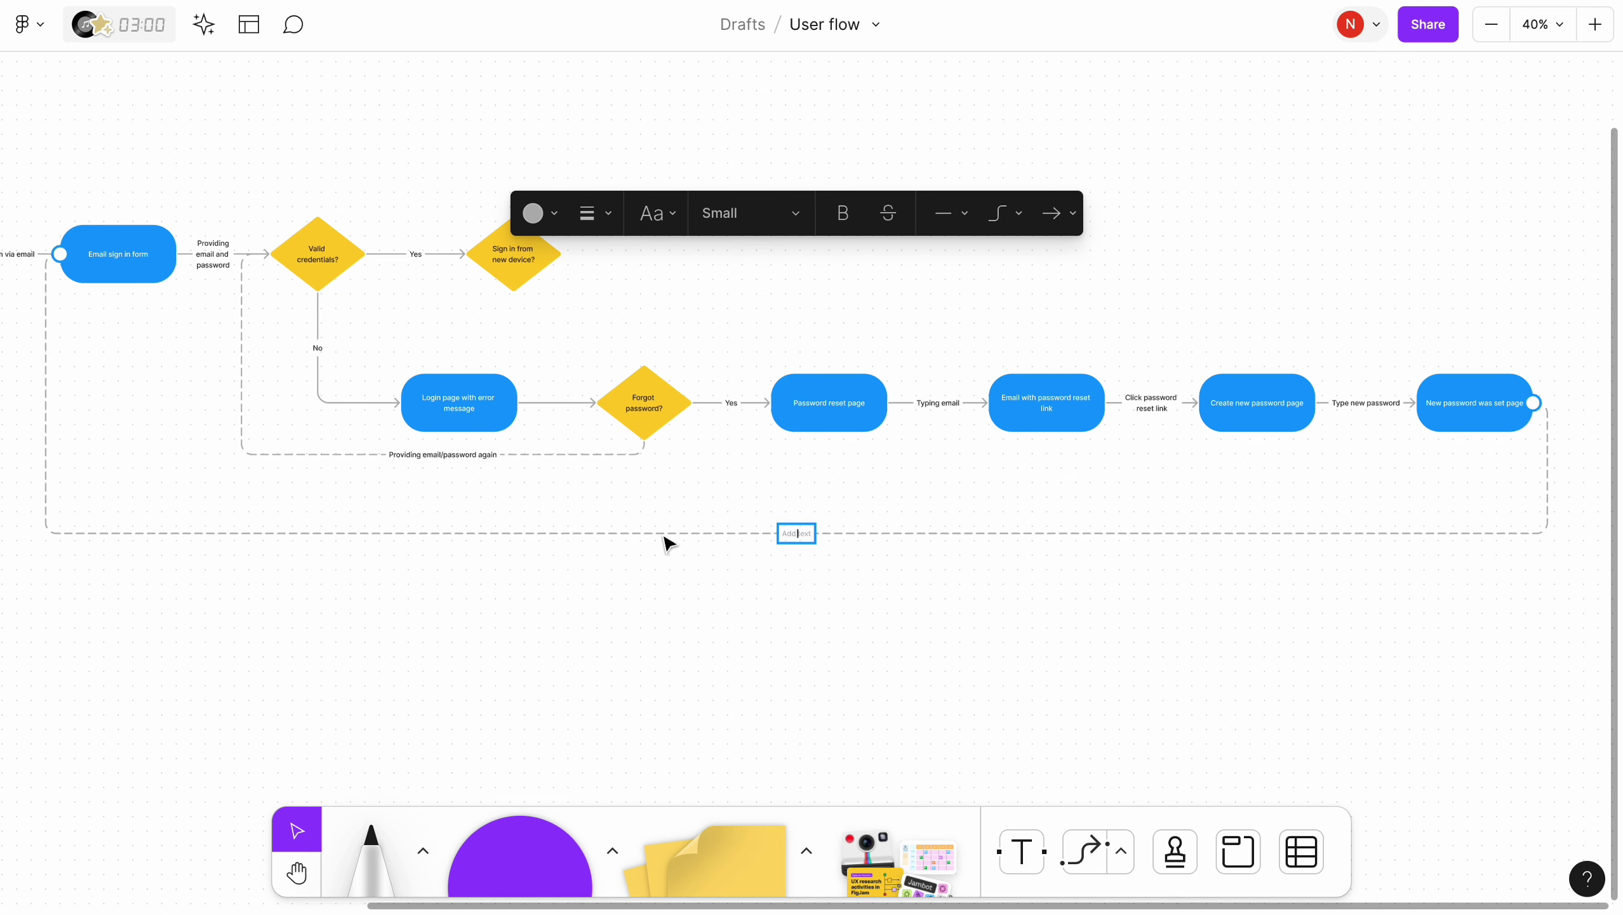
type("Redirect to login page")
left_click(656, 645)
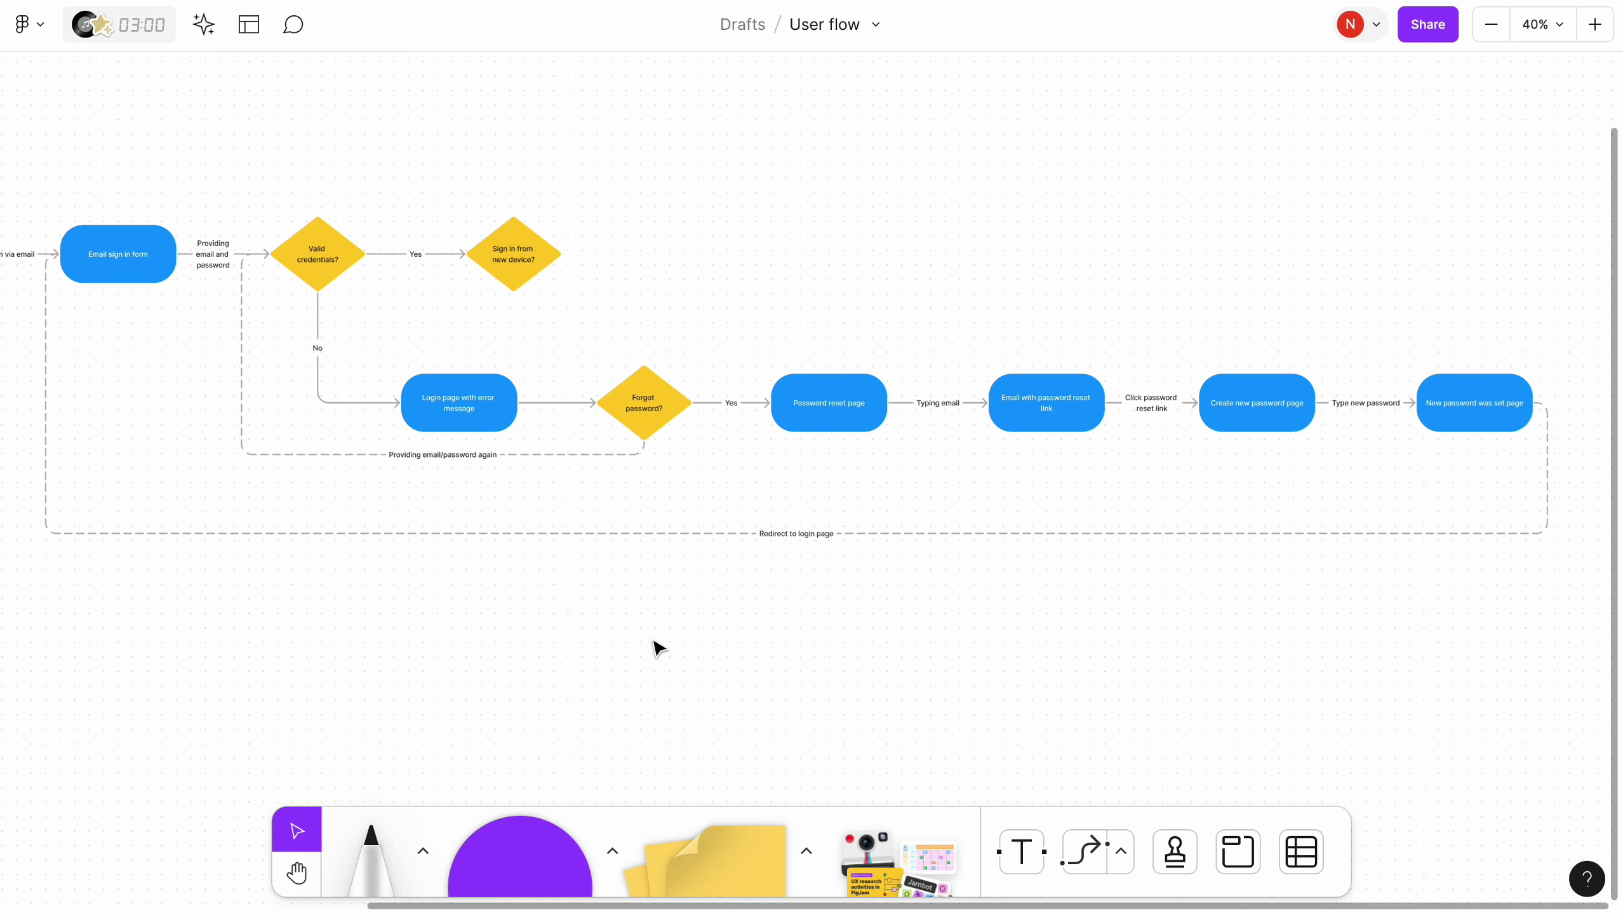
Shift the vertical segment of the Redirect to login page arrow slightly further left, away from Email sign in form
scroll(656, 645, "left", 2)
left_click(162, 304)
left_click_drag(158, 364, 144, 360)
left_click(261, 558)
Duplicate Password reset page to the right of Sign in from new device? and connect the diamond to it with an arrow labelled "Yes"
scroll(261, 559, "right", 2)
scroll(731, 533, "up", 3)
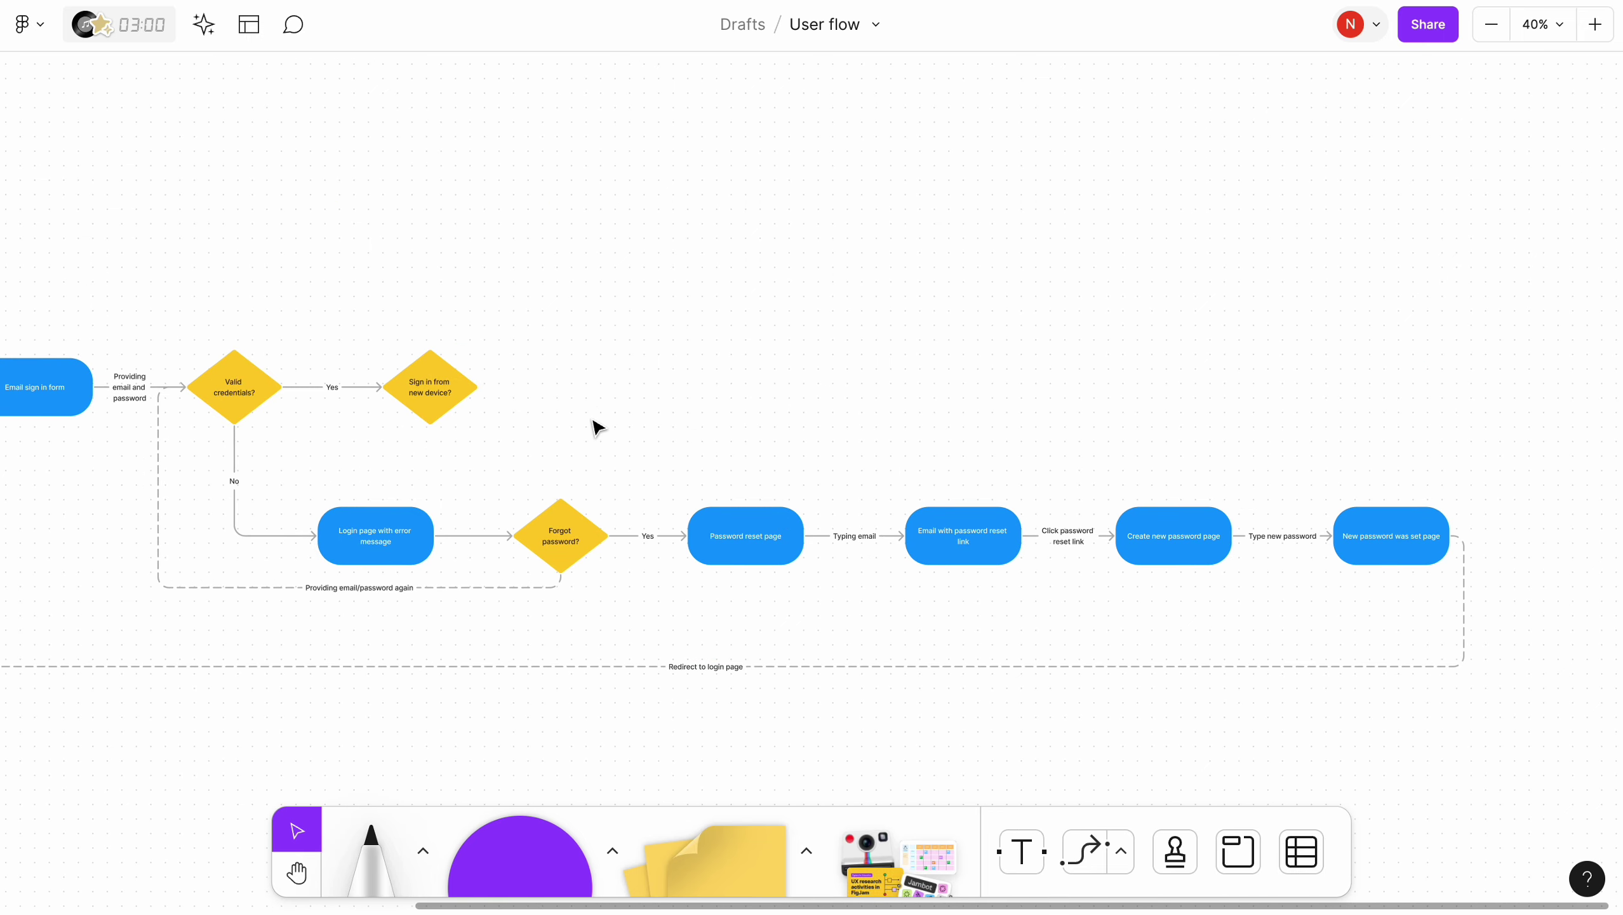
scroll(537, 386, "up", 5)
left_click(1066, 725)
left_click_drag(1066, 725, 777, 393, "alt")
left_click(383, 399)
left_click_drag(426, 397, 630, 409)
left_click_drag(760, 400, 775, 383)
double_click(502, 397)
type("Yes")
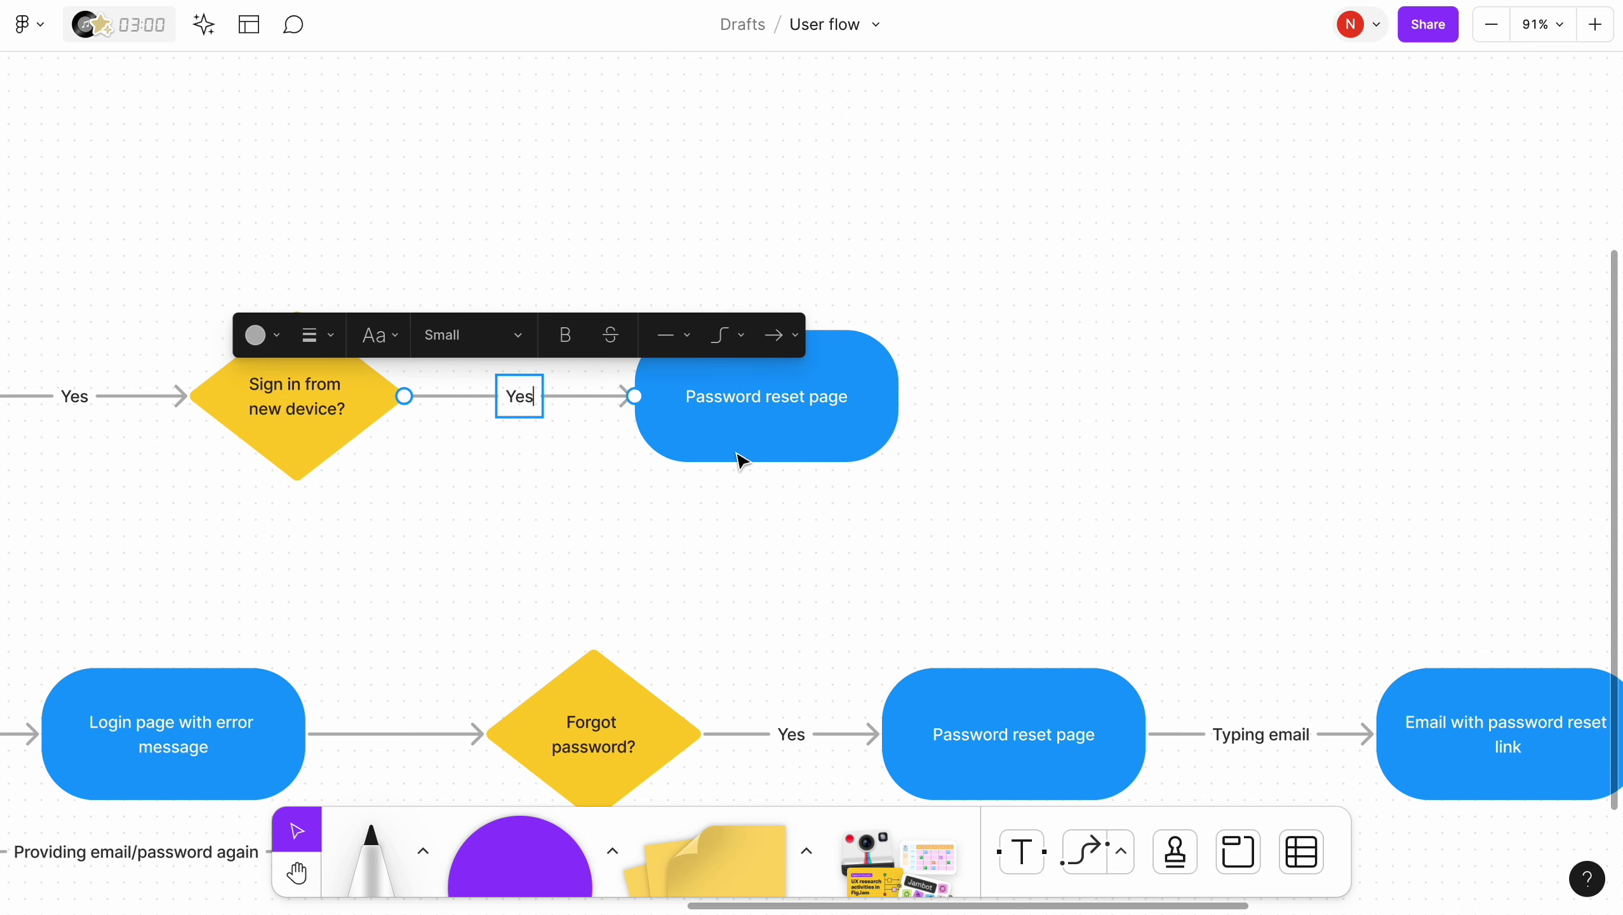
Relabel the copied page after Sign in from new device? "Email with sign in code"
double_click(743, 423)
type("Email with sign in code")
left_click(768, 525)
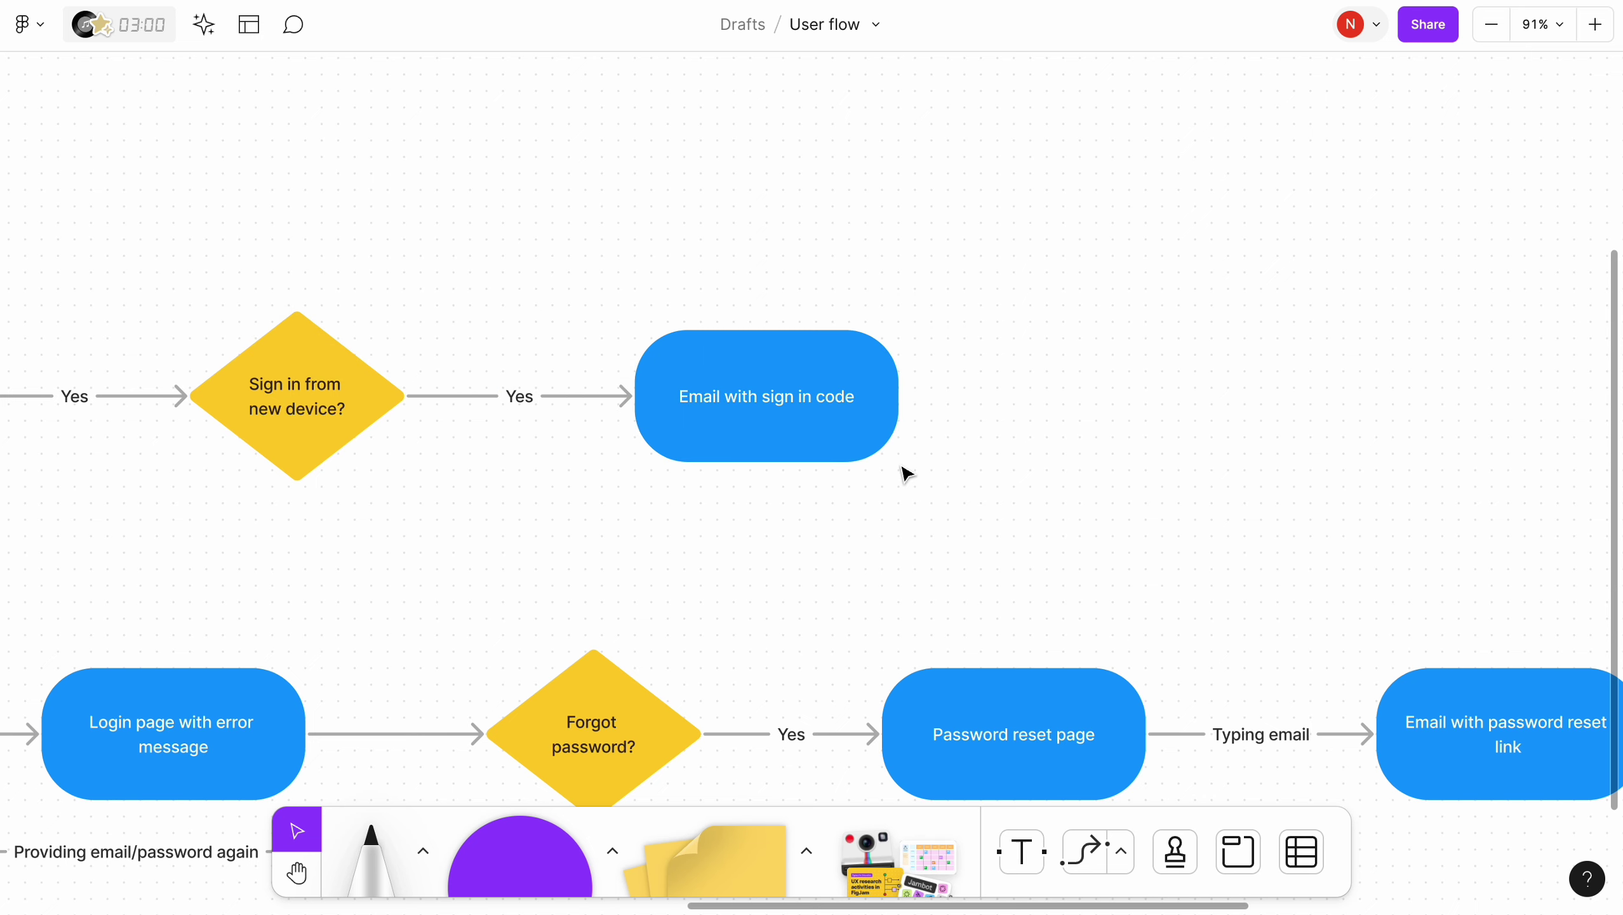
Duplicate Email with sign in code to its right and connect the original to the copy with an arrow
scroll(902, 471, "right", 6)
left_click(468, 377)
left_click_drag(468, 377, 909, 378, "alt")
left_click(493, 384)
left_click_drag(548, 388, 742, 376)
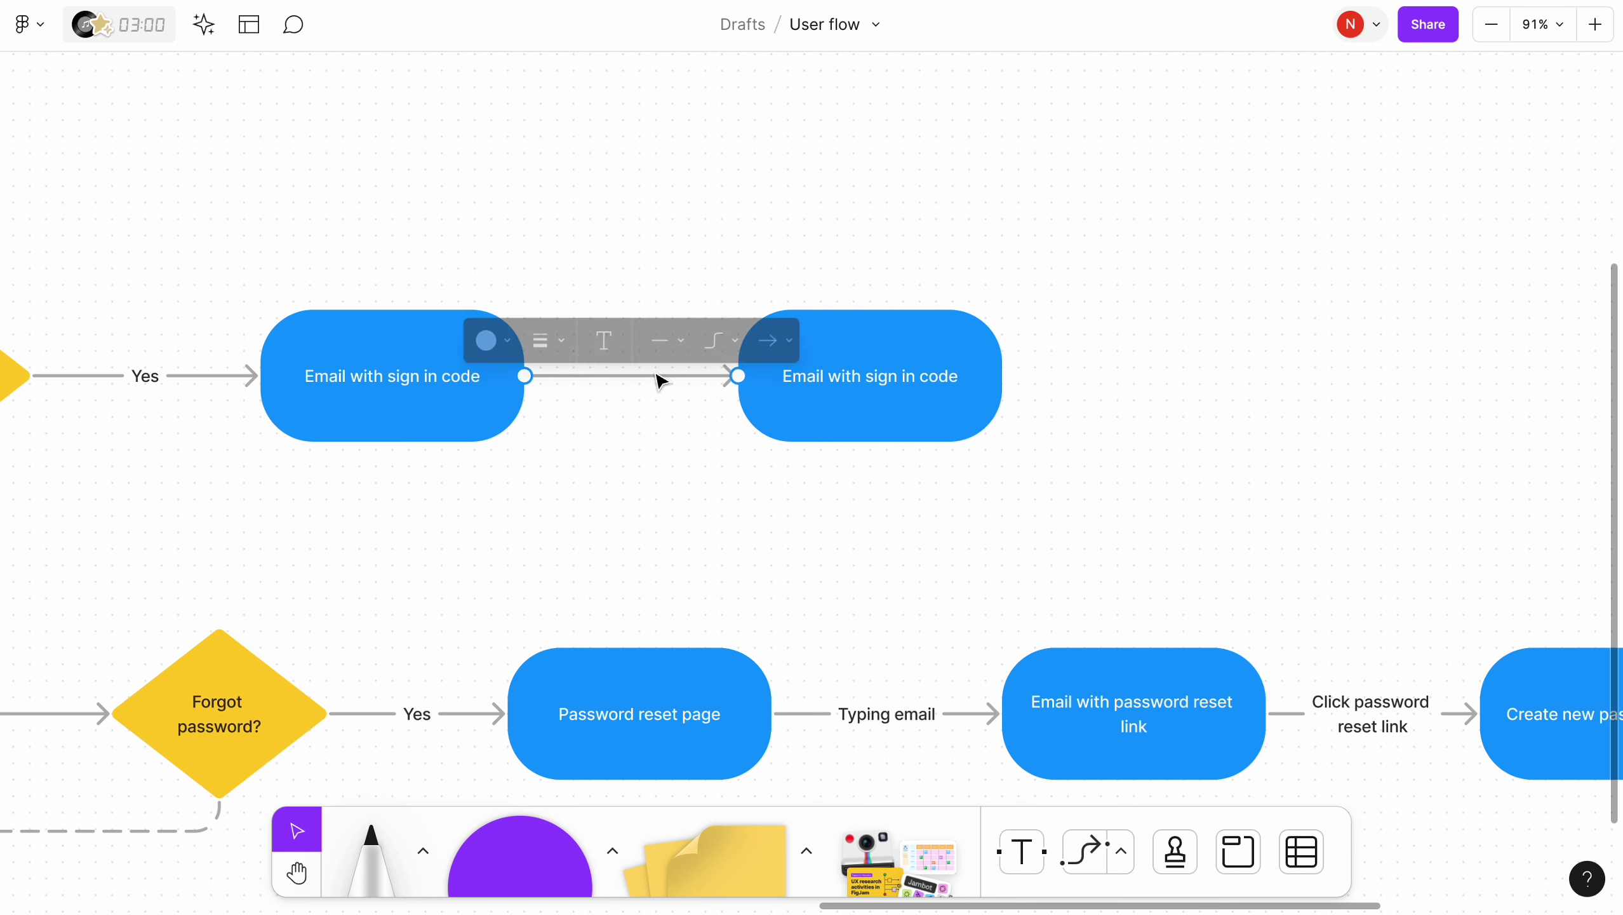
Label the arrow leaving Email with sign in code "Copy sign in code from email" and relabel the copied page "Validate sign in code"
double_click(663, 375)
type("Copy sign in code from emai")
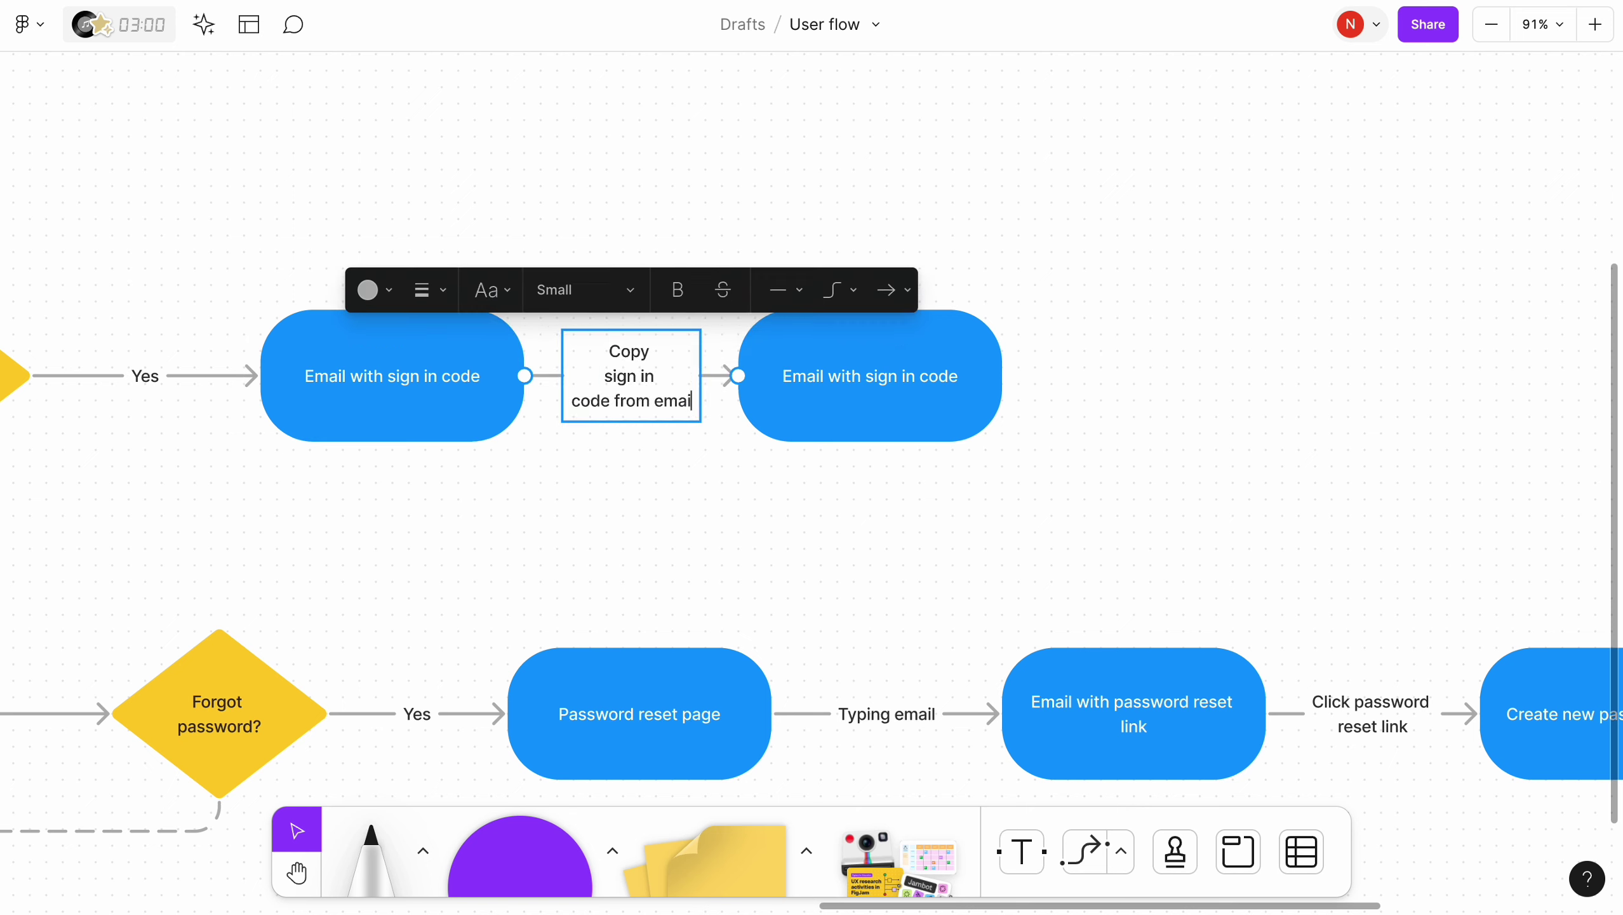
type("l")
double_click(920, 376)
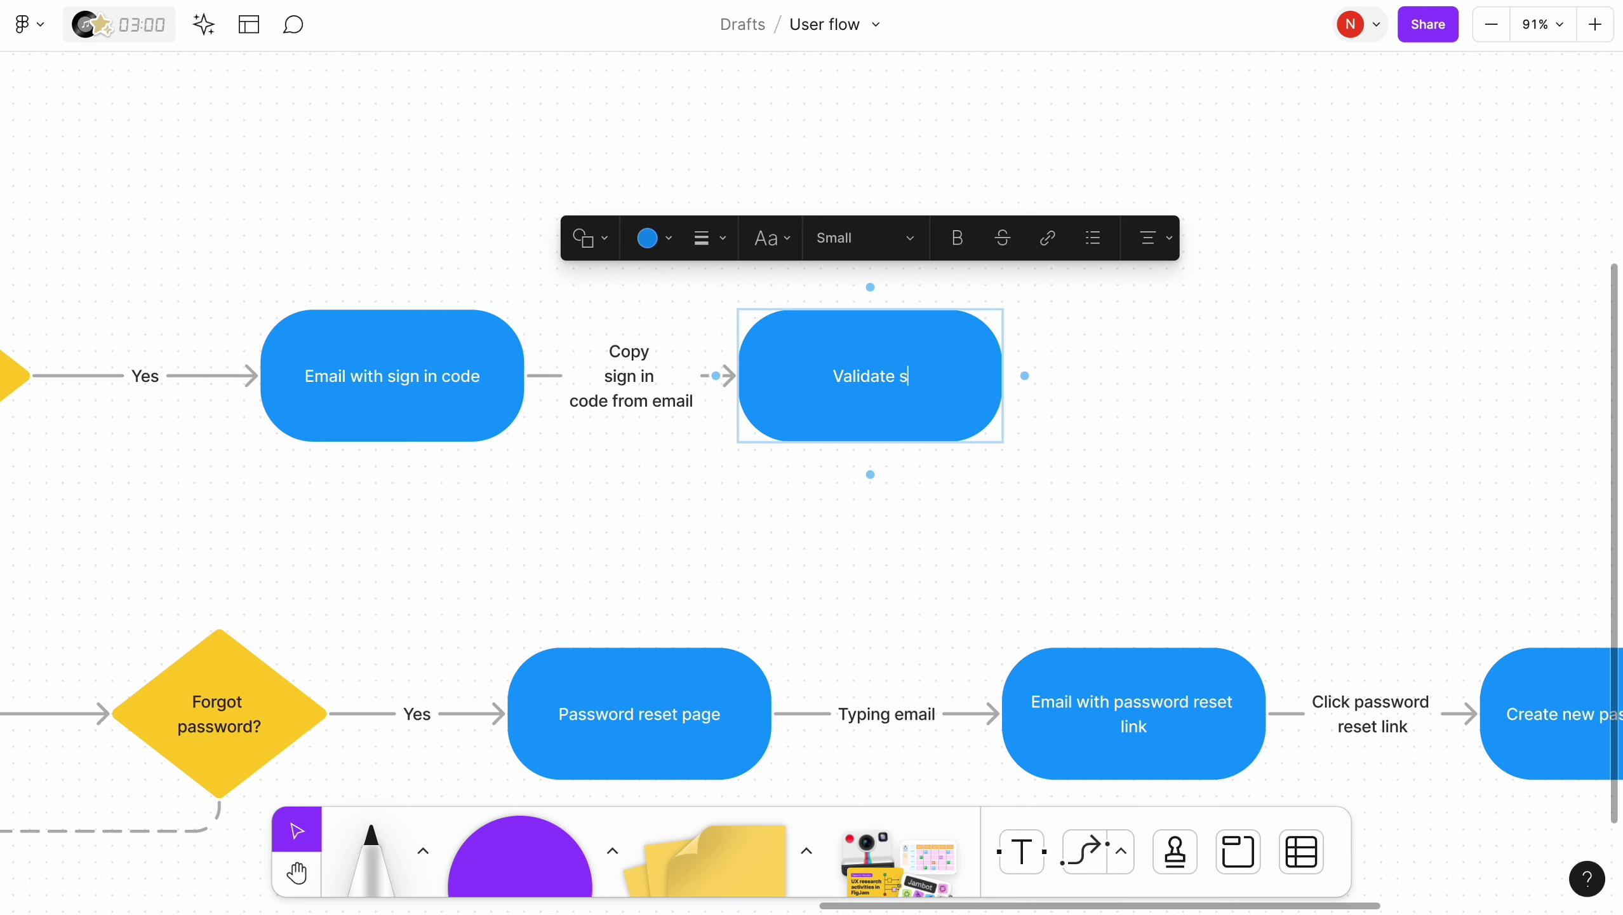
left_click(964, 510)
Duplicate the Forgot password? diamond to the right of Validate sign in code and connect the page to it with an arrow
left_click(256, 731)
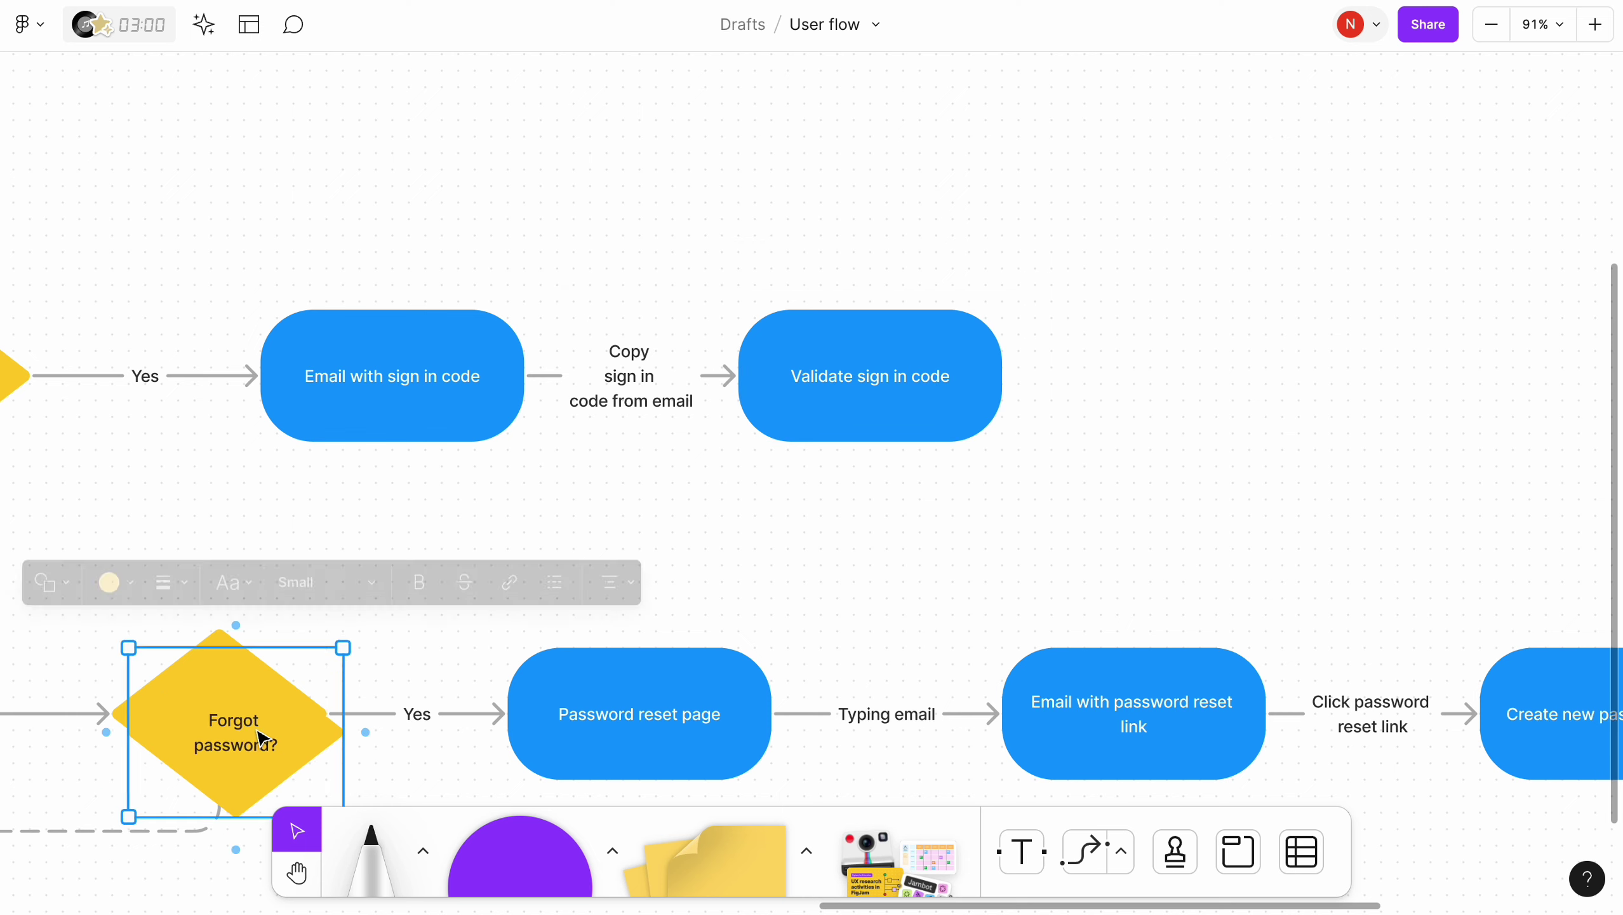
left_click_drag(256, 731, 1277, 392)
scroll(579, 387, "right", 5)
left_click(575, 379)
left_click_drag(683, 393, 805, 397)
Relabel the copied decision diamond after Validate sign in code "Code is valid?"
double_click(890, 393)
type("Cod")
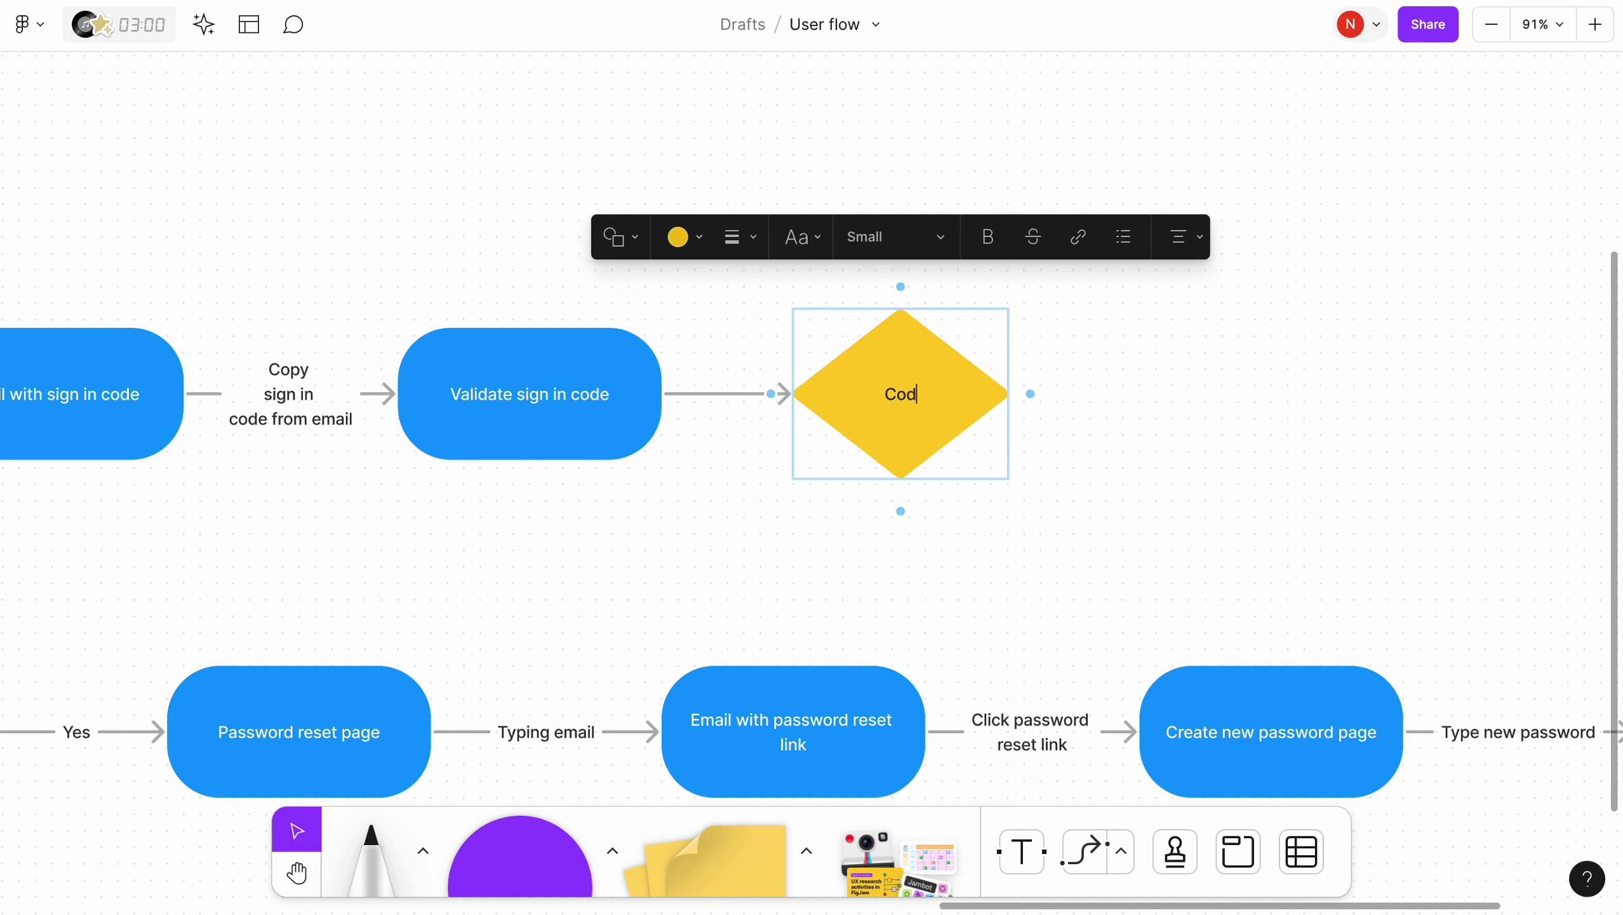
type("e is valid?")
left_click(768, 536)
Duplicate the Validate sign in code page directly above the original
scroll(769, 536, "down", 5)
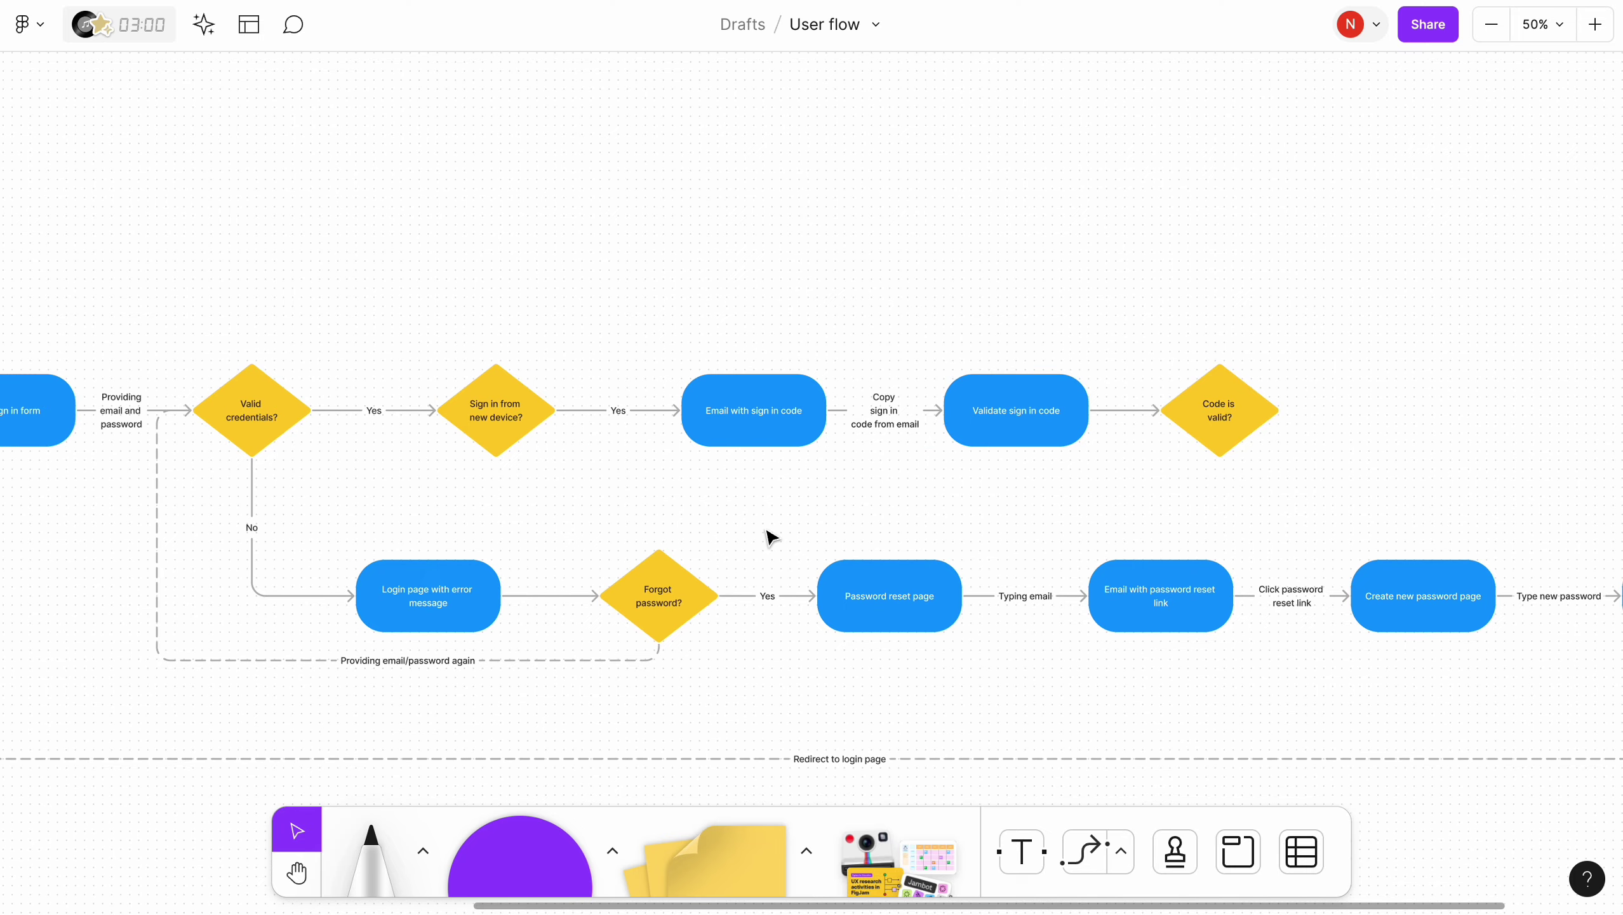
scroll(1282, 241, "up", 5)
left_click_drag(906, 507, 906, 258)
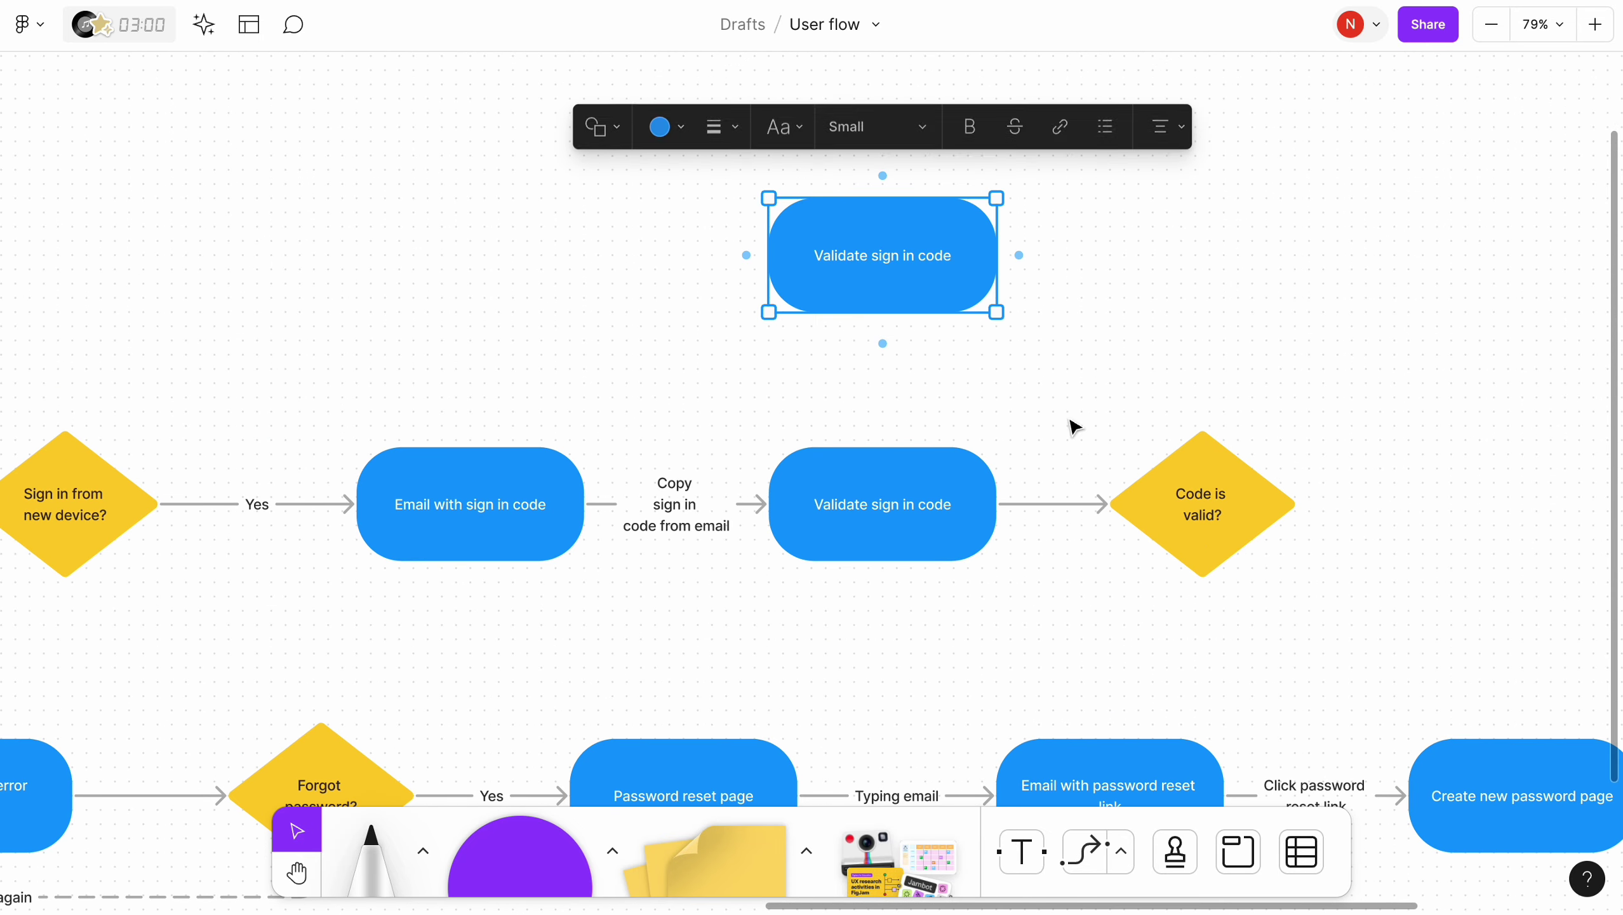
Connect the top of the Code is valid? diamond to the copied page above Validate sign in code with a dashed arrow
left_click(1172, 480)
left_click_drag(1204, 411, 998, 256)
left_click(1123, 249)
left_click(1121, 254)
left_click(1018, 219)
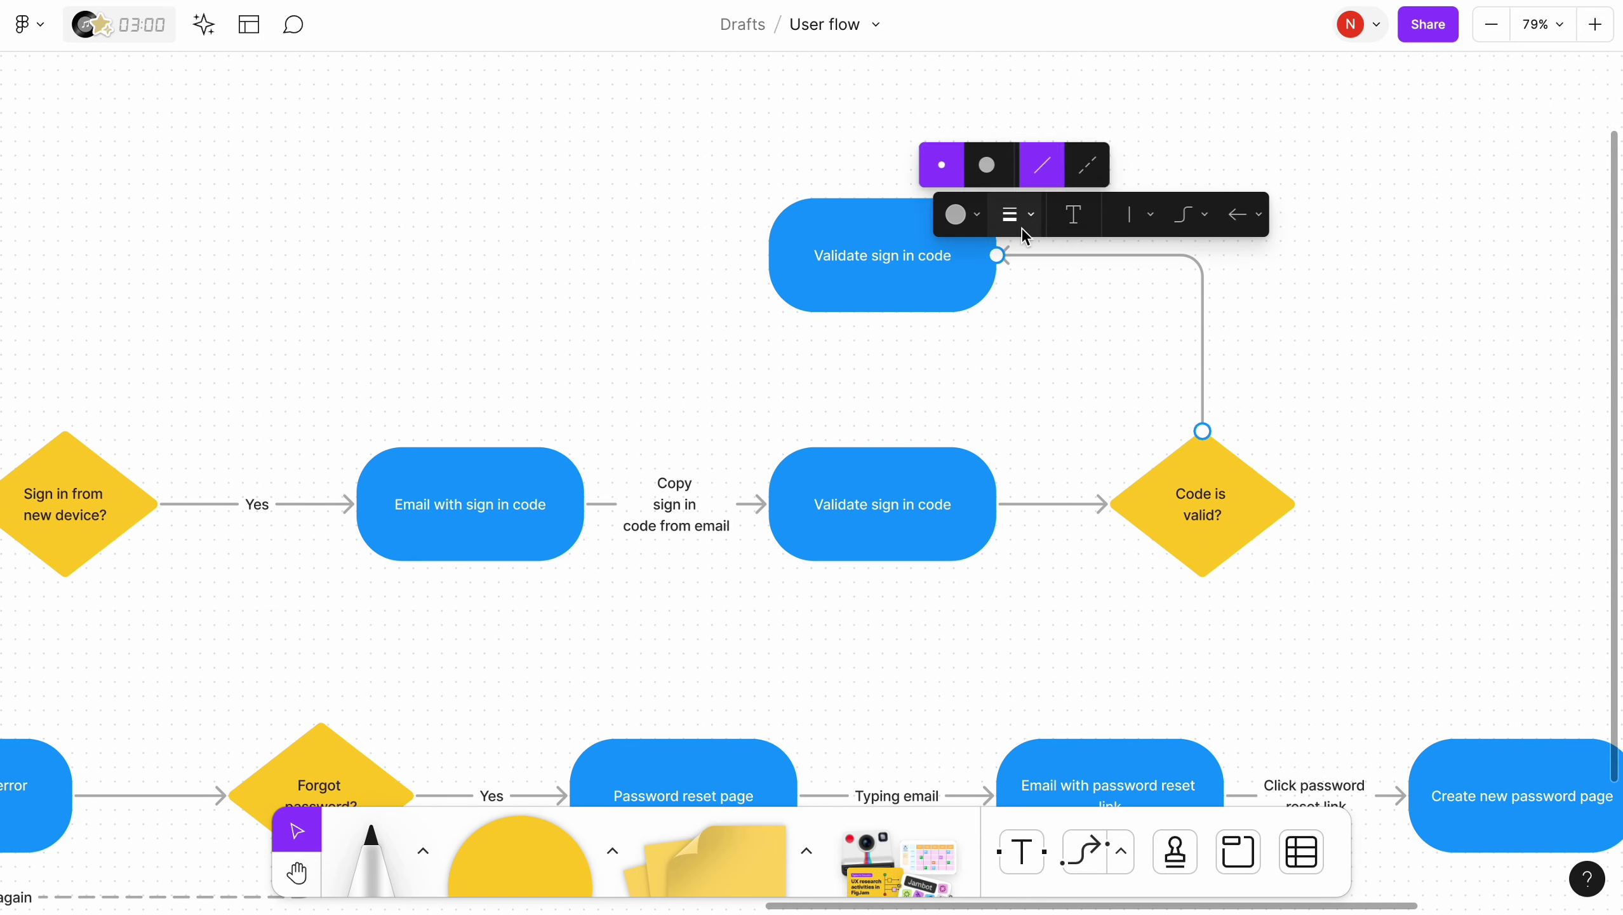
left_click(1088, 163)
Label the dashed arrow "No" and relabel the copied Validate sign in code page it leads to "Invalid code"
double_click(1092, 255)
type("No")
double_click(871, 250)
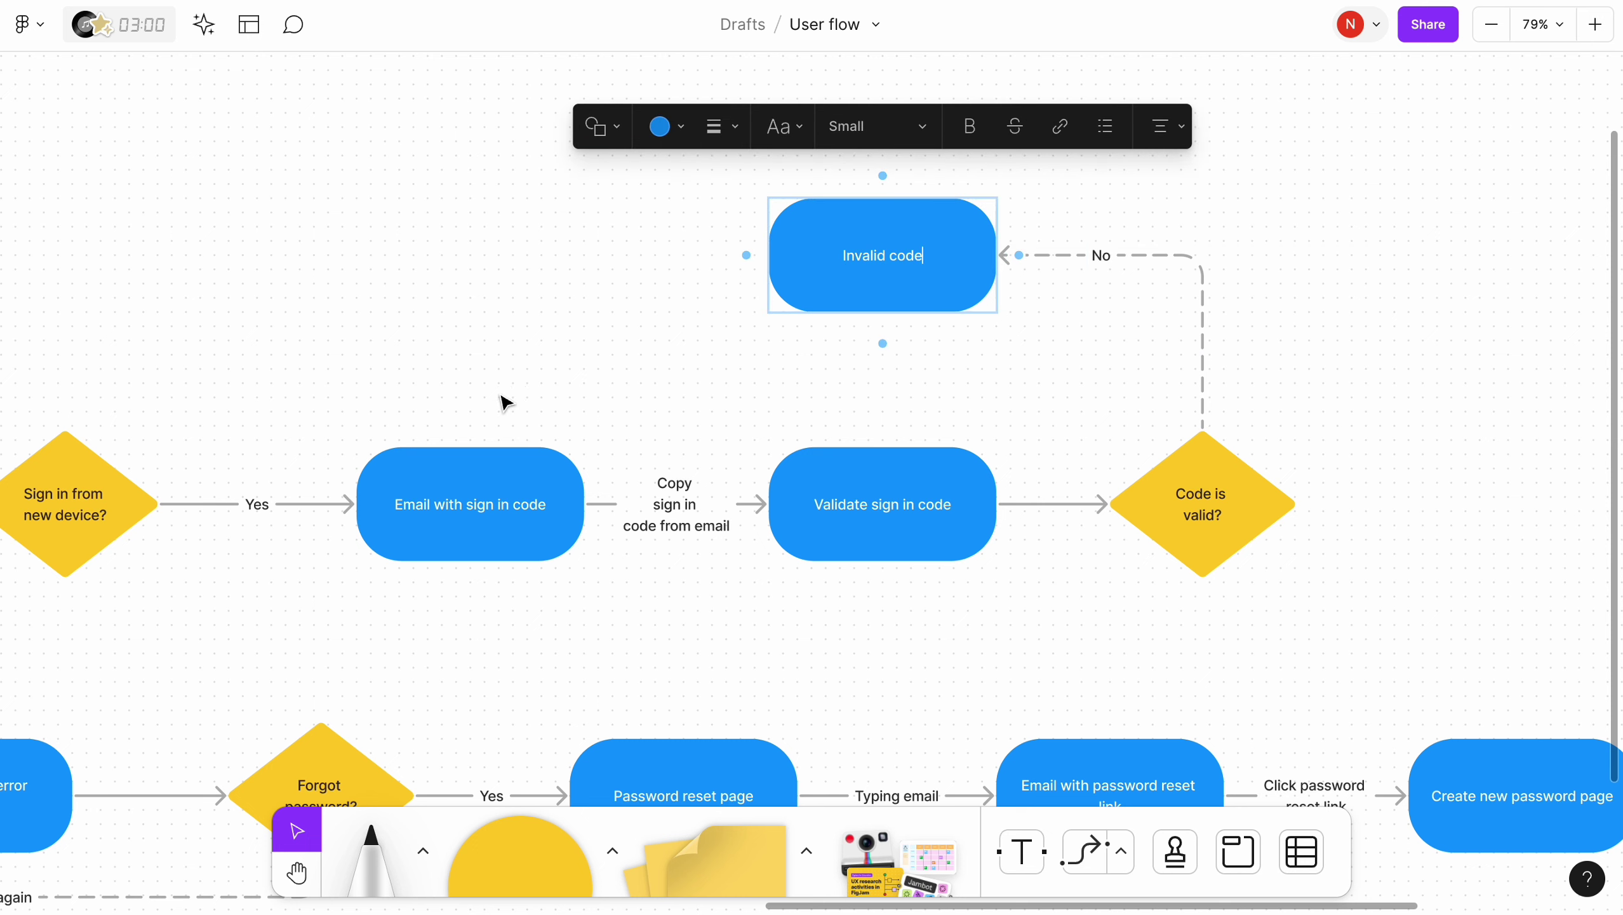
Duplicate the Invalid code page to its left, above Email with sign in code, and connect the original to it with a dashed arrow
scroll(504, 402, "left", 3)
left_click_drag(1068, 298, 656, 297, "alt")
left_click(986, 291)
left_click_drag(917, 292, 759, 289)
Label the arrow between the two Invalid code pages "Send code again" and relabel the copied page "Code sent"
double_click(839, 291)
type("Send")
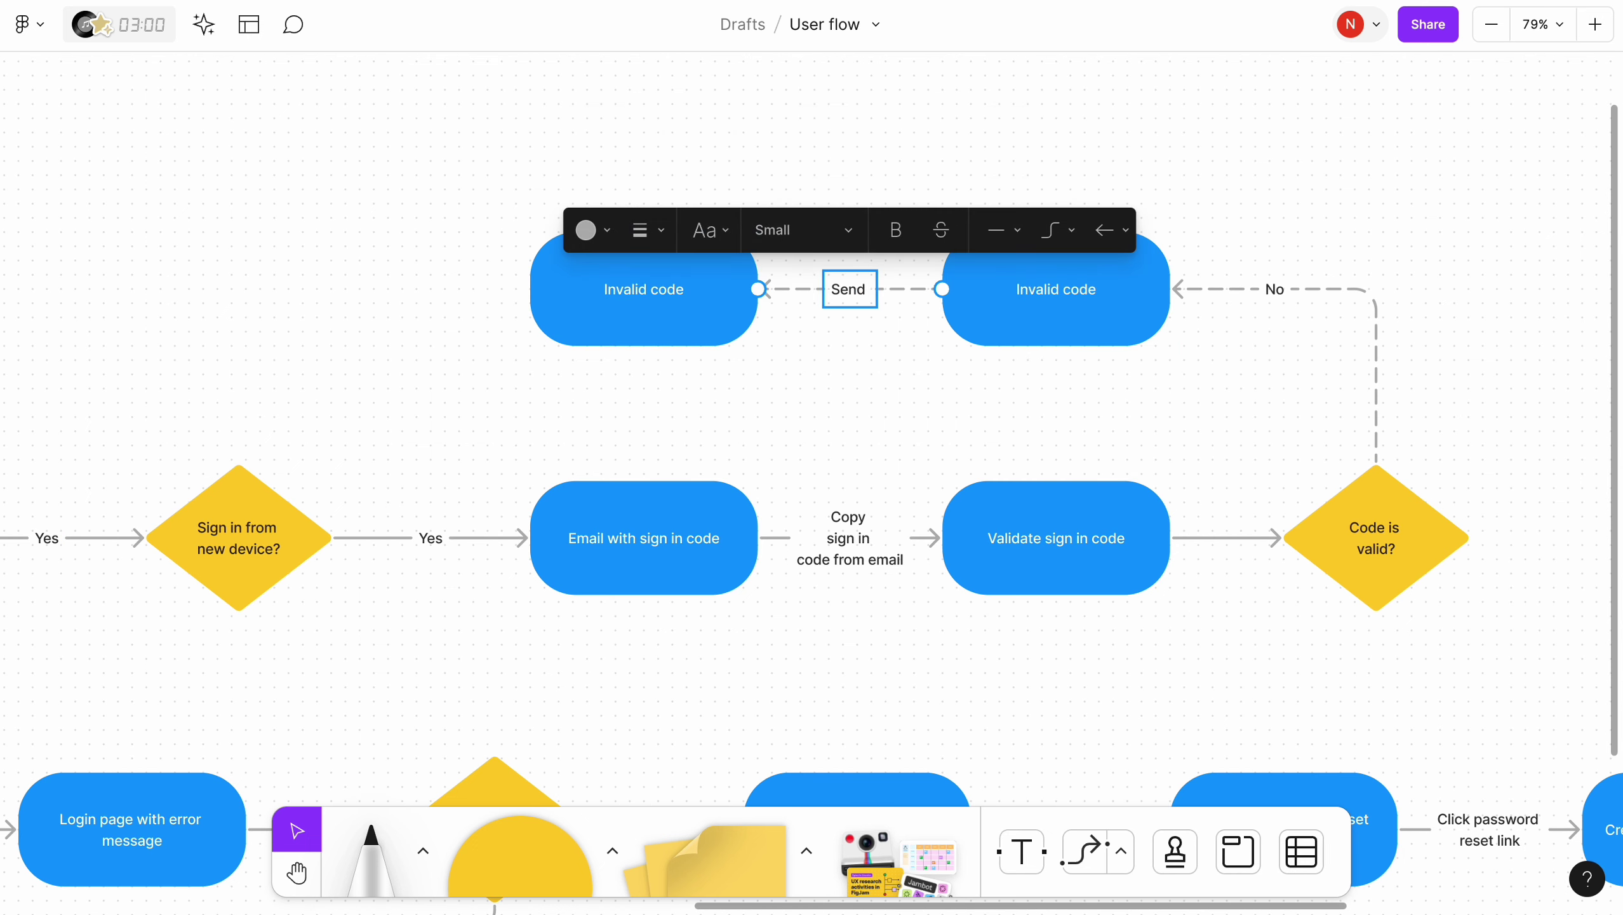
type(" code again")
double_click(644, 290)
type("Code sent")
key("Escape")
Connect the left side of Code sent down to the left side of Email with sign in code with a dashed arrow
scroll(475, 340, "left", 3)
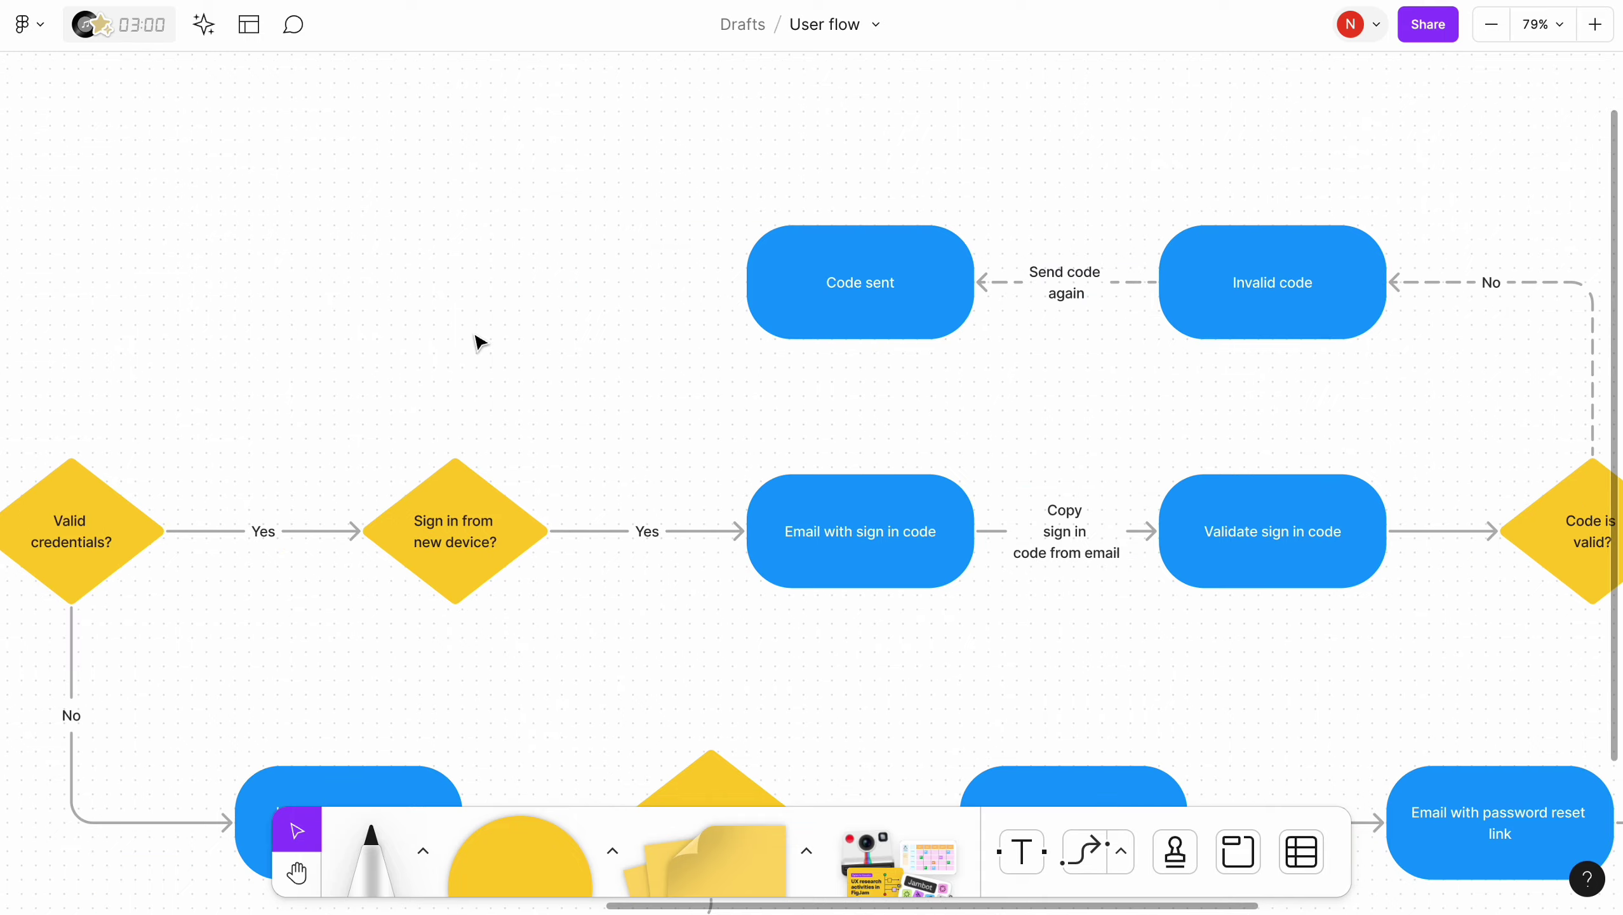
left_click_drag(723, 283, 746, 531)
left_click(855, 409)
Duplicate the New password was set page to the far right of Code is valid? and connect the diamond to it with an arrow
scroll(855, 409, "down", 3)
scroll(855, 421, "right", 8)
scroll(861, 427, "right", 5)
scroll(861, 427, "down", 2)
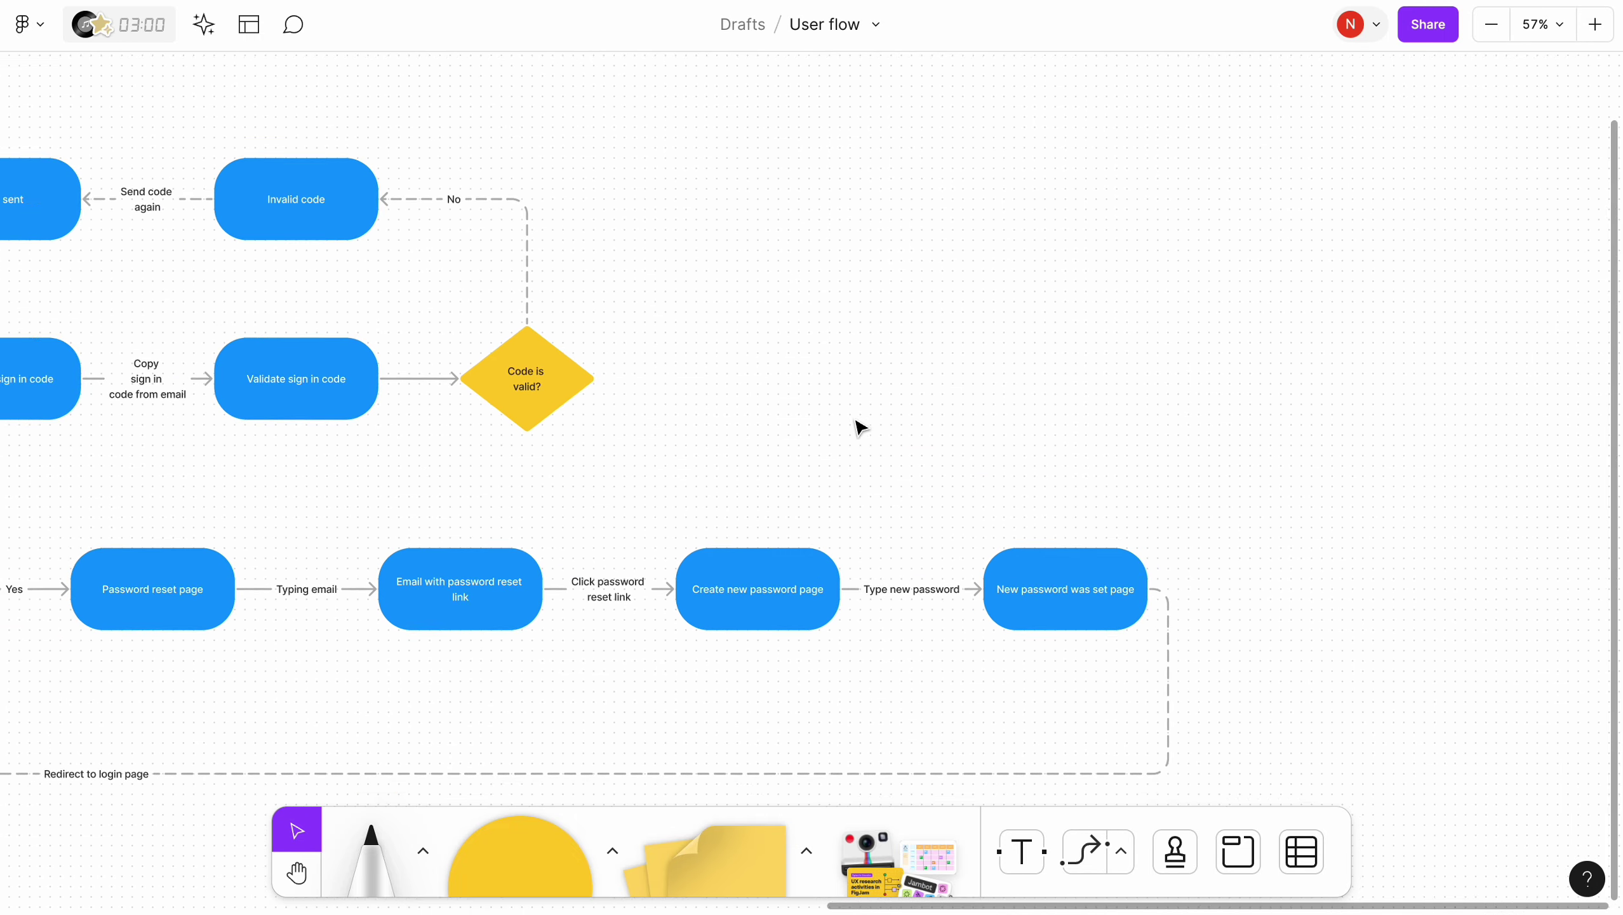
left_click(830, 513)
key("ctrl+d")
left_click_drag(832, 514, 1105, 296)
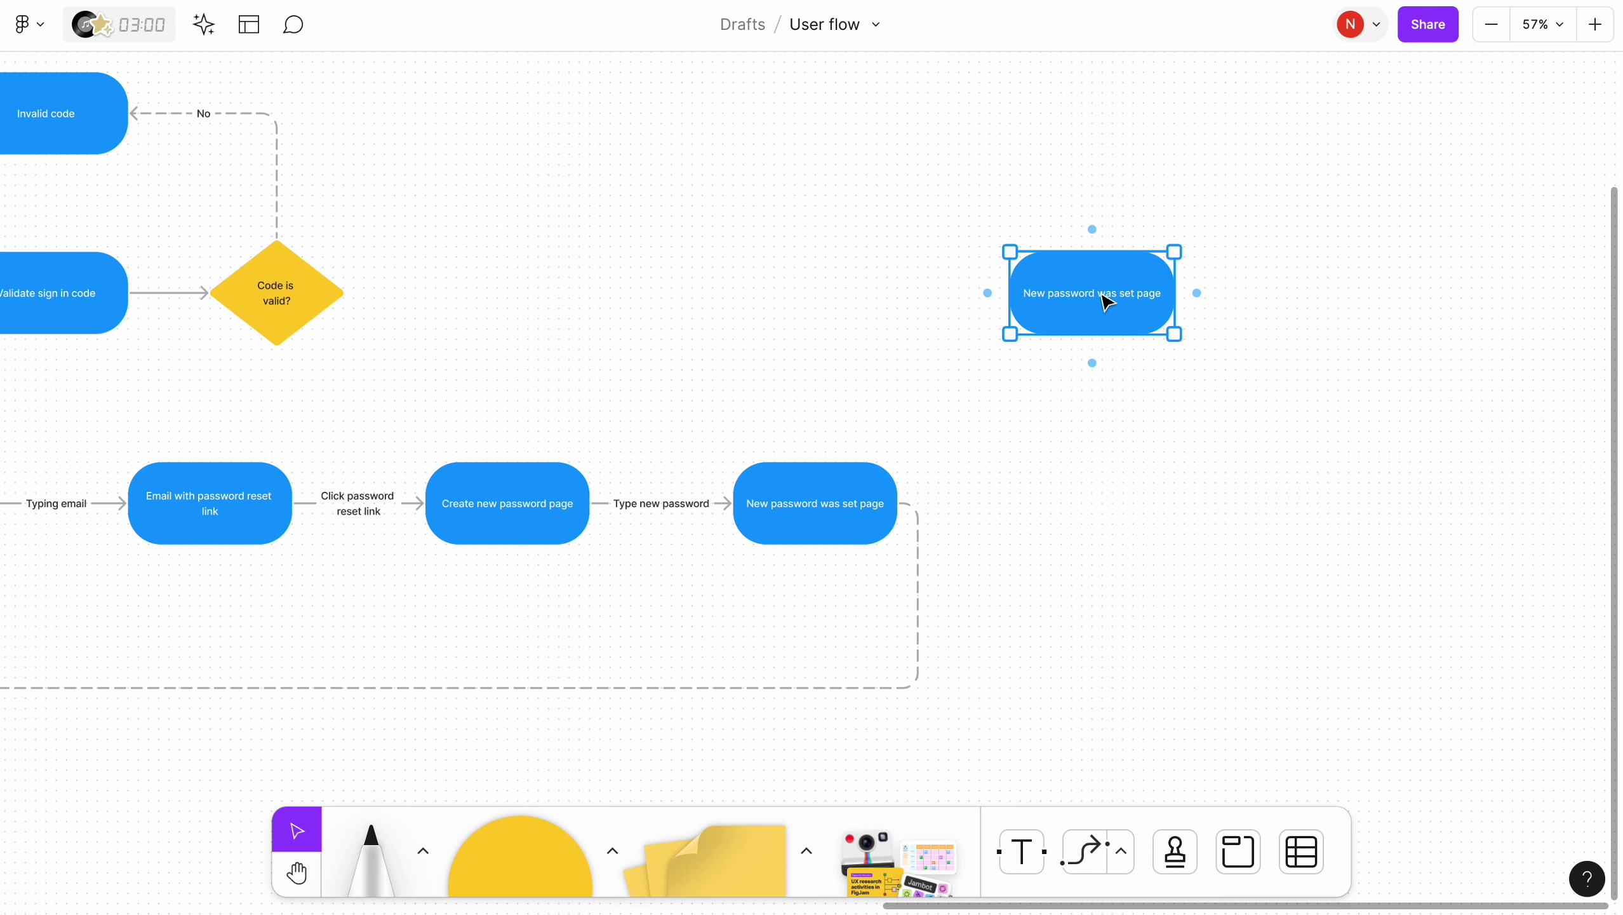
left_click(336, 292)
left_click_drag(364, 292, 1009, 293)
Label the arrow leaving the right side of Code is valid? "Yes" and relabel the copied page "Private area"
double_click(636, 295)
type("C")
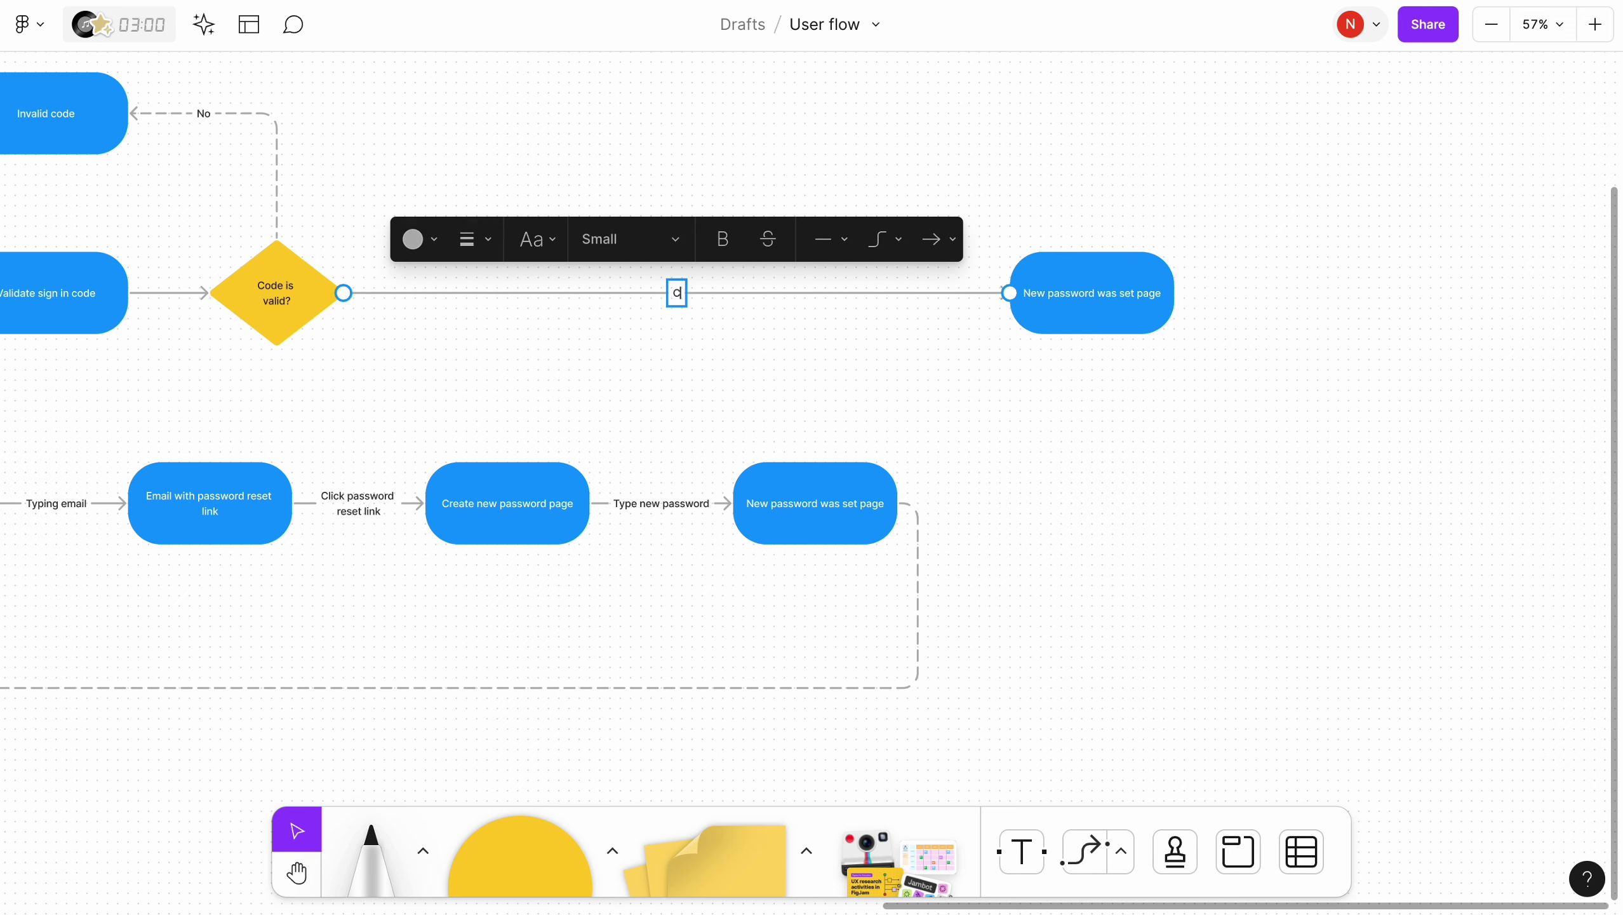
type("es")
double_click(1071, 293)
left_click(884, 395)
Paste a copy of the purple End circle and align it to the right of the Private area page
scroll(884, 395, "right", 5)
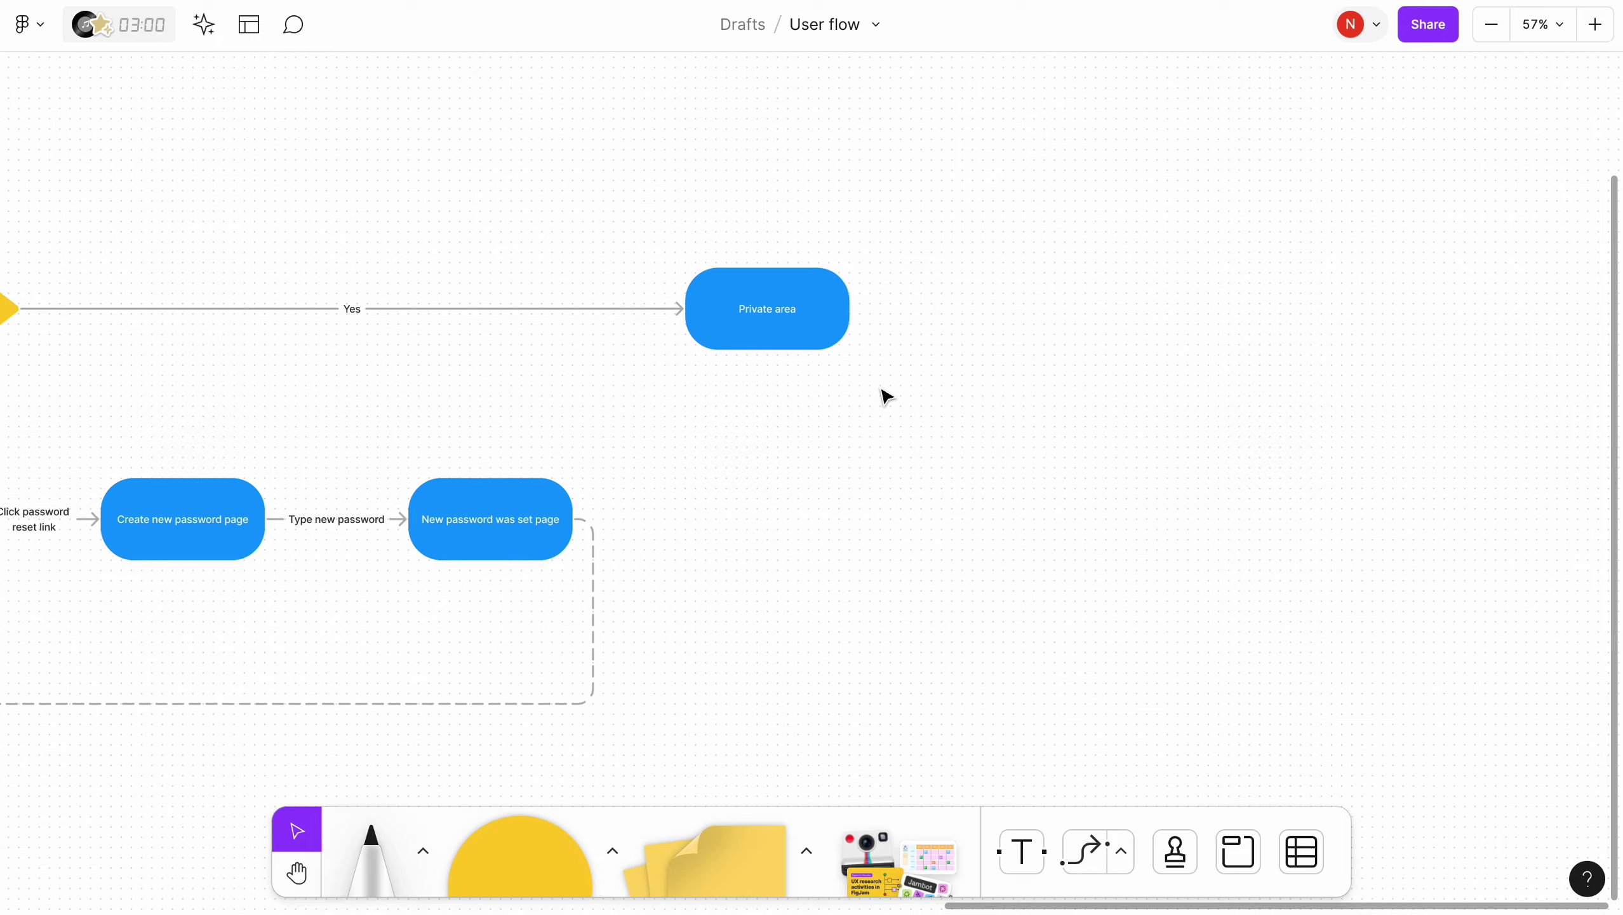
scroll(358, 212, "left", 20)
left_click(174, 395)
scroll(562, 611, "right", 20)
scroll(562, 611, "right", 8)
key("ctrl+v")
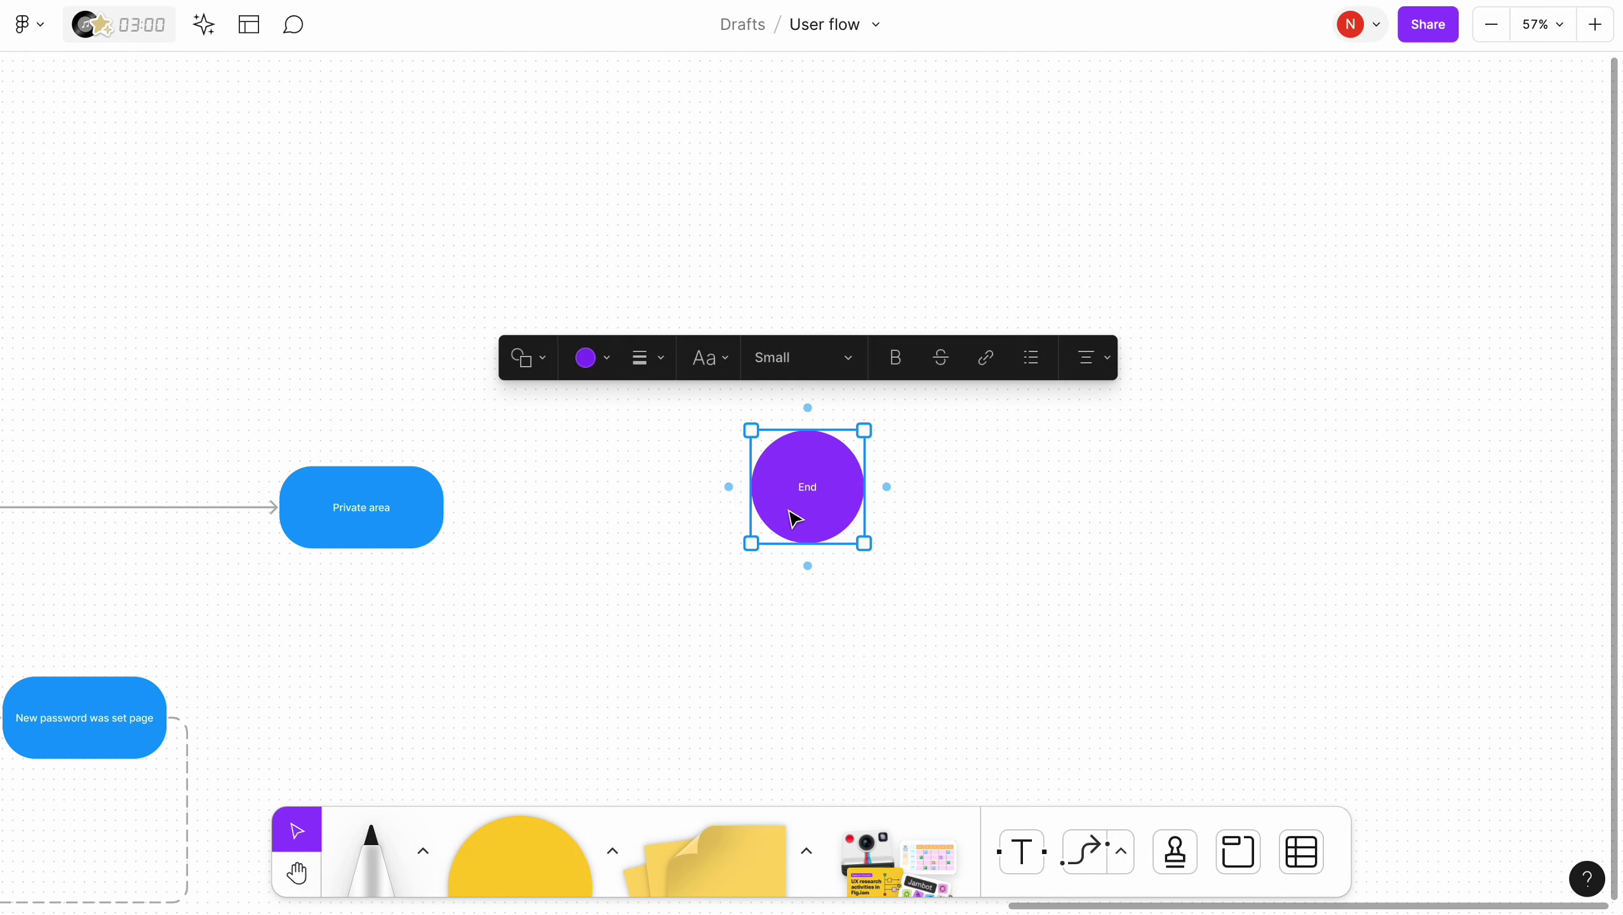
left_click_drag(794, 515, 680, 535)
Connect Private area to the End circle with an arrow and relabel the circle "Check bonus balance"
left_click(410, 509)
left_click(465, 508)
type("dheck bonus balance")
left_click(604, 626)
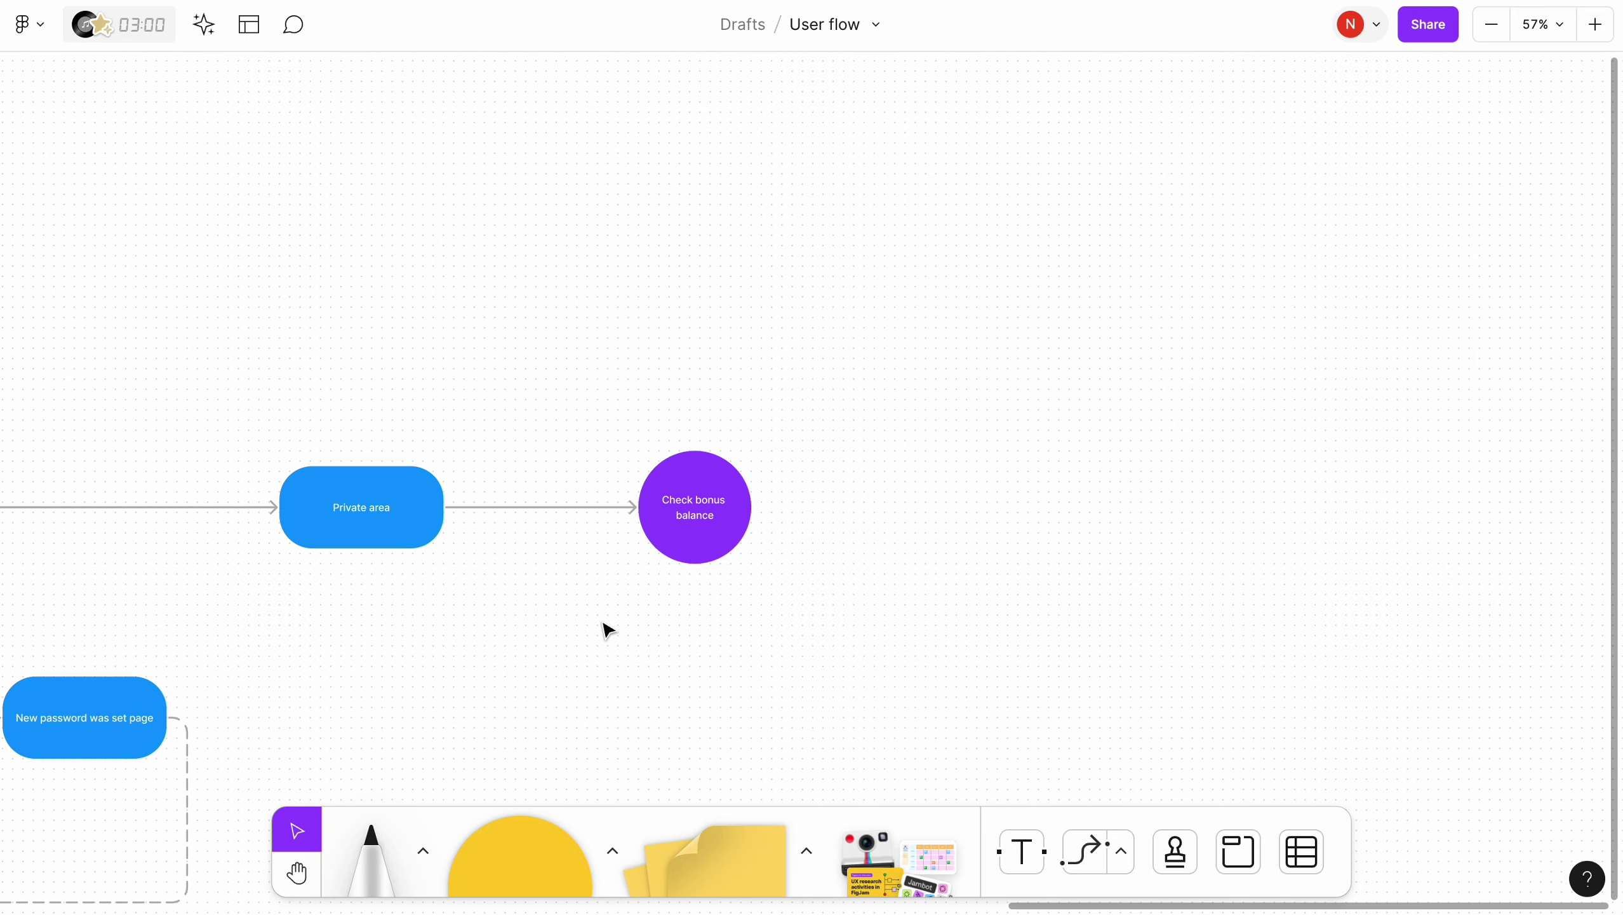
Paste a copy of a blue page shape below the Redirect to login page line and relabel it "Google authenticator"
scroll(603, 628, "down", 6)
scroll(603, 628, "left", 14)
scroll(340, 170, "left", 5)
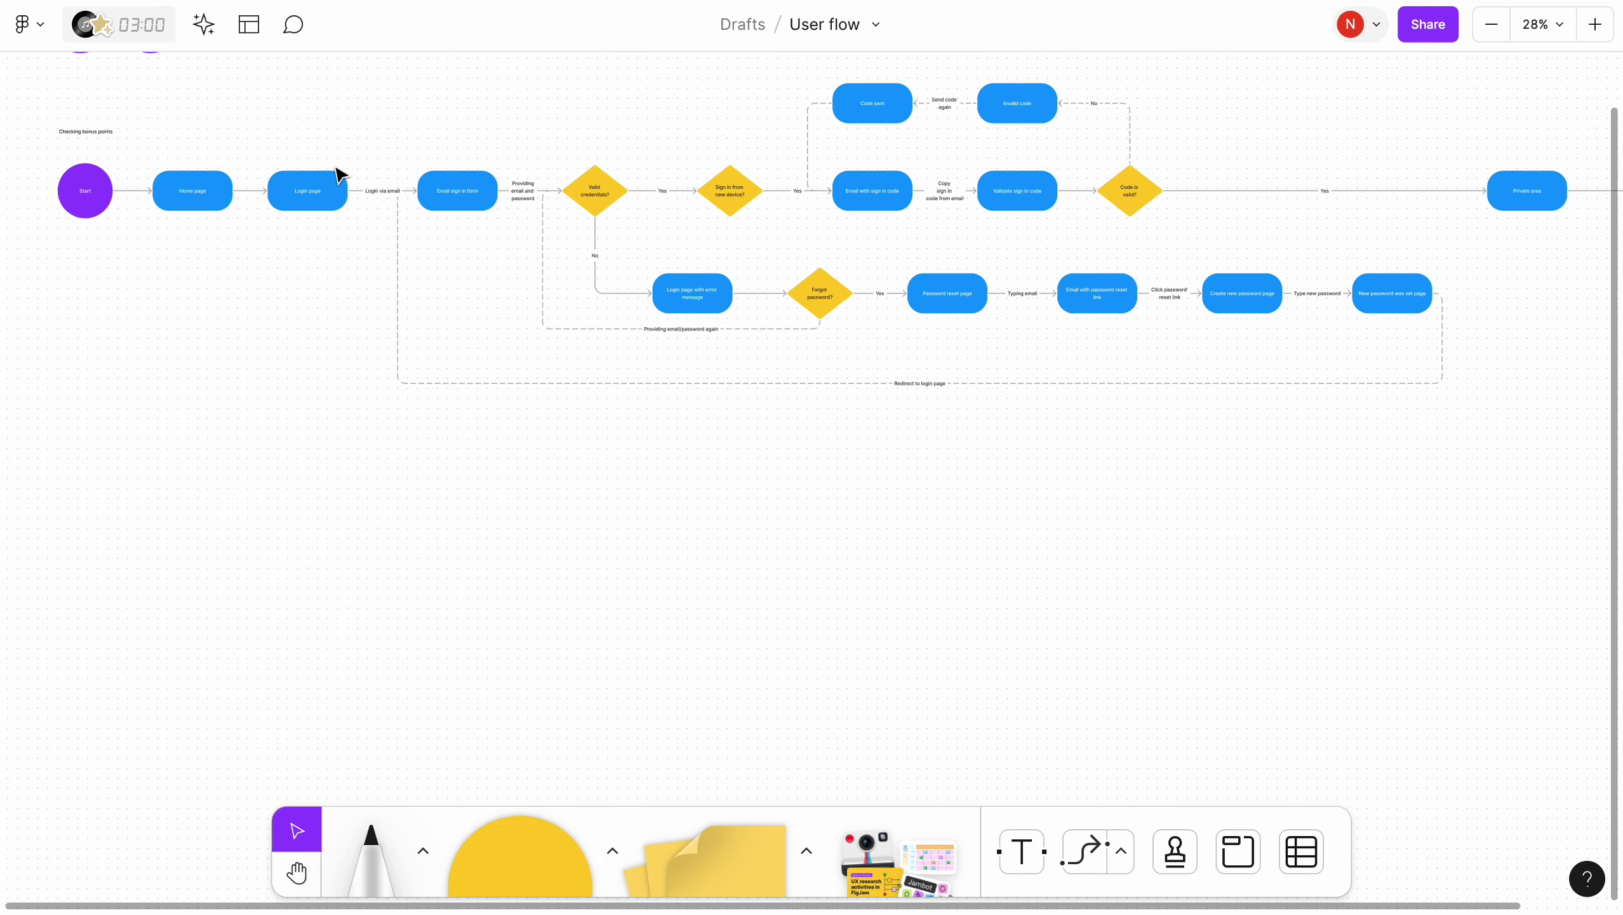
scroll(607, 225, "up", 5)
left_click(658, 255)
key("ctrl+c")
scroll(667, 293, "down", 8)
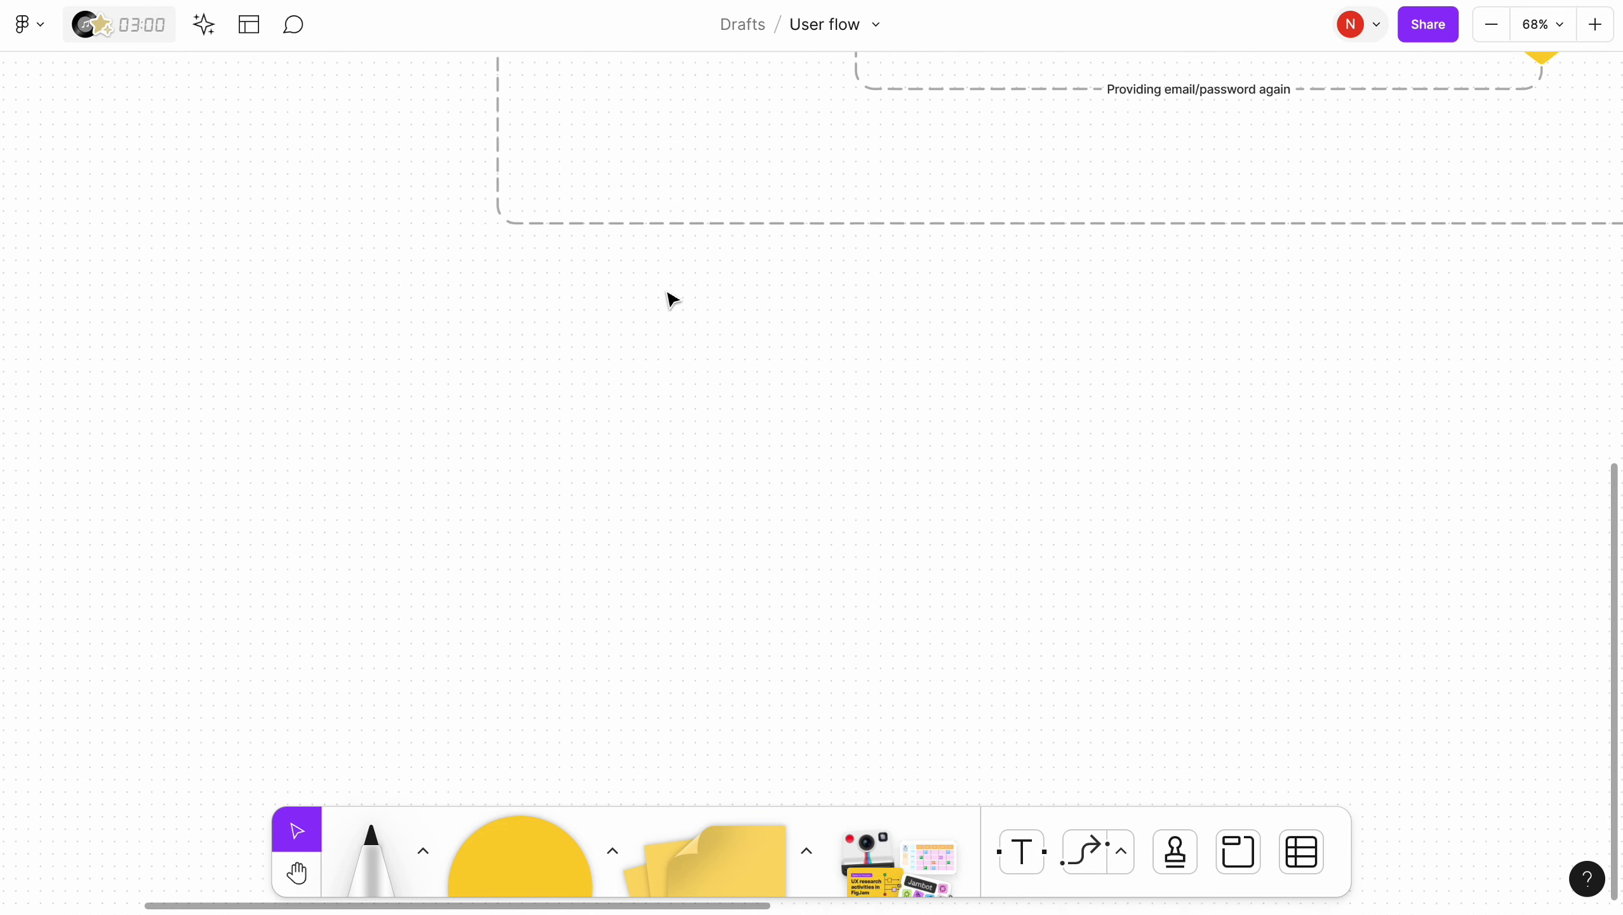
key("ctrl+v")
left_click_drag(826, 496, 678, 413)
double_click(682, 395)
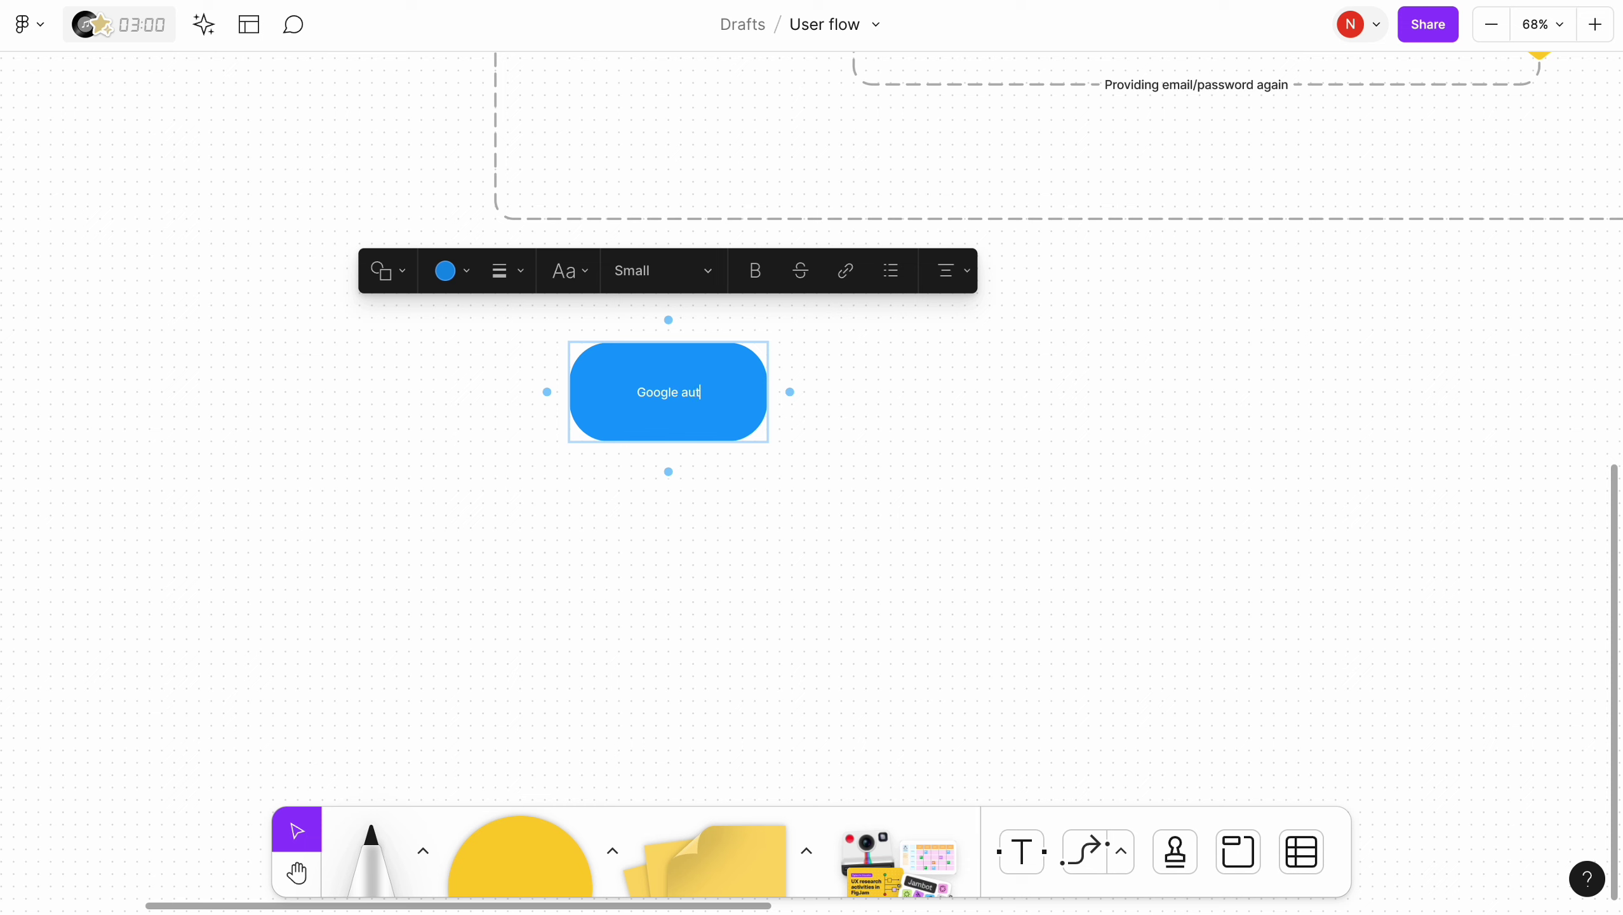
Connect Login page to Google authenticator with an arrow labelled "Sign in with Google"
scroll(492, 569, "down", 3)
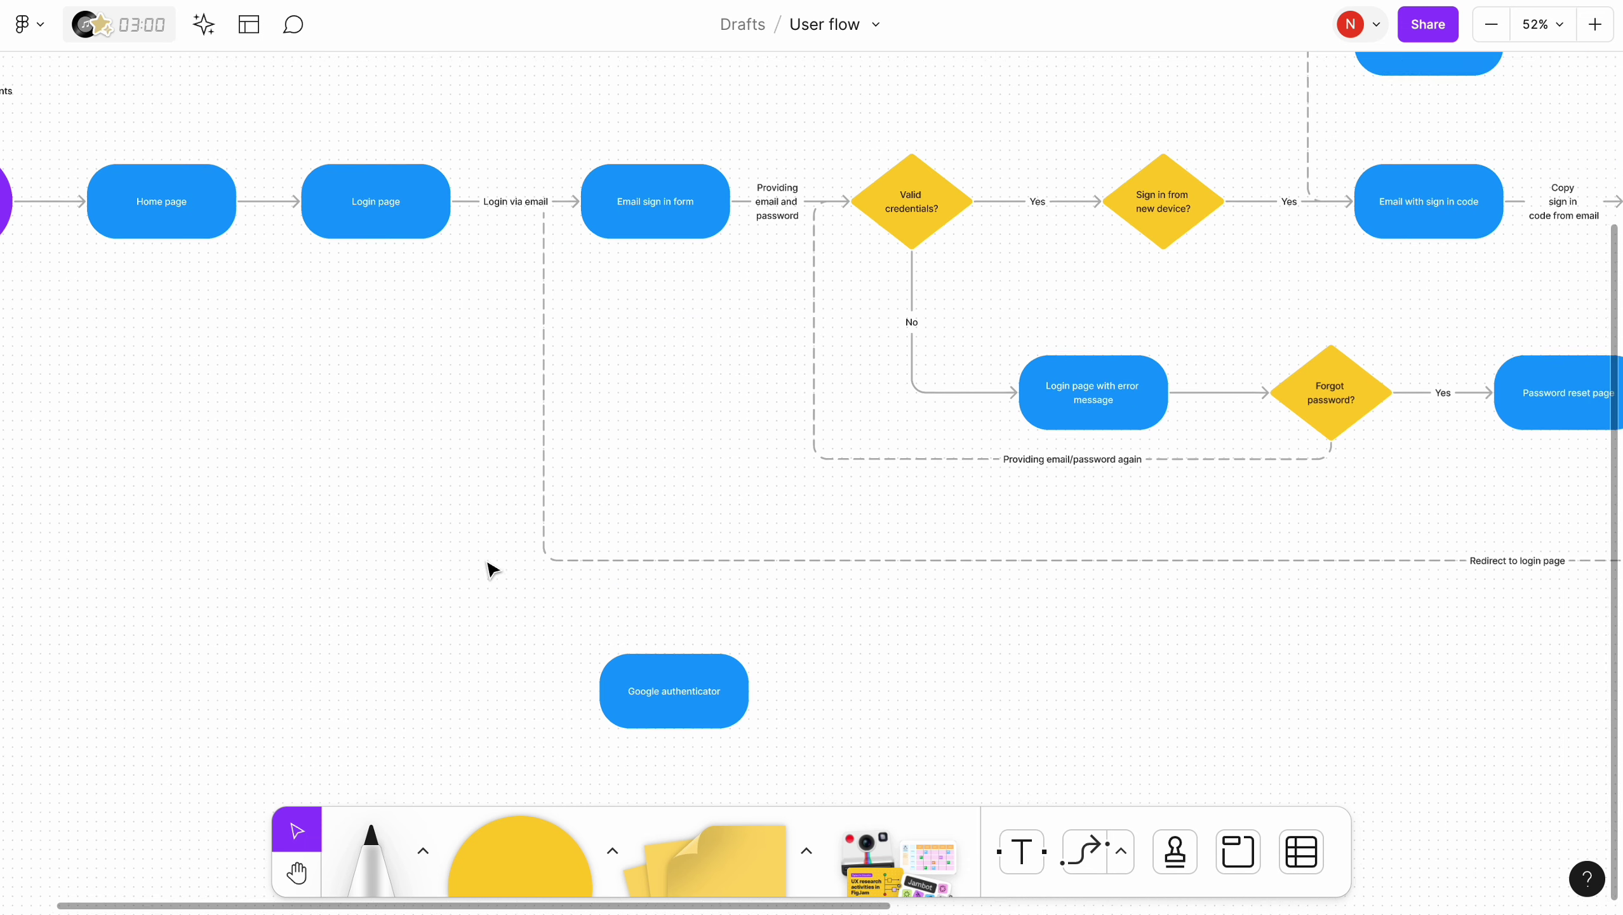
left_click(461, 211)
mouse_move(493, 189)
left_mouse_down()
mouse_move(634, 686)
mouse_move(620, 680)
left_mouse_up()
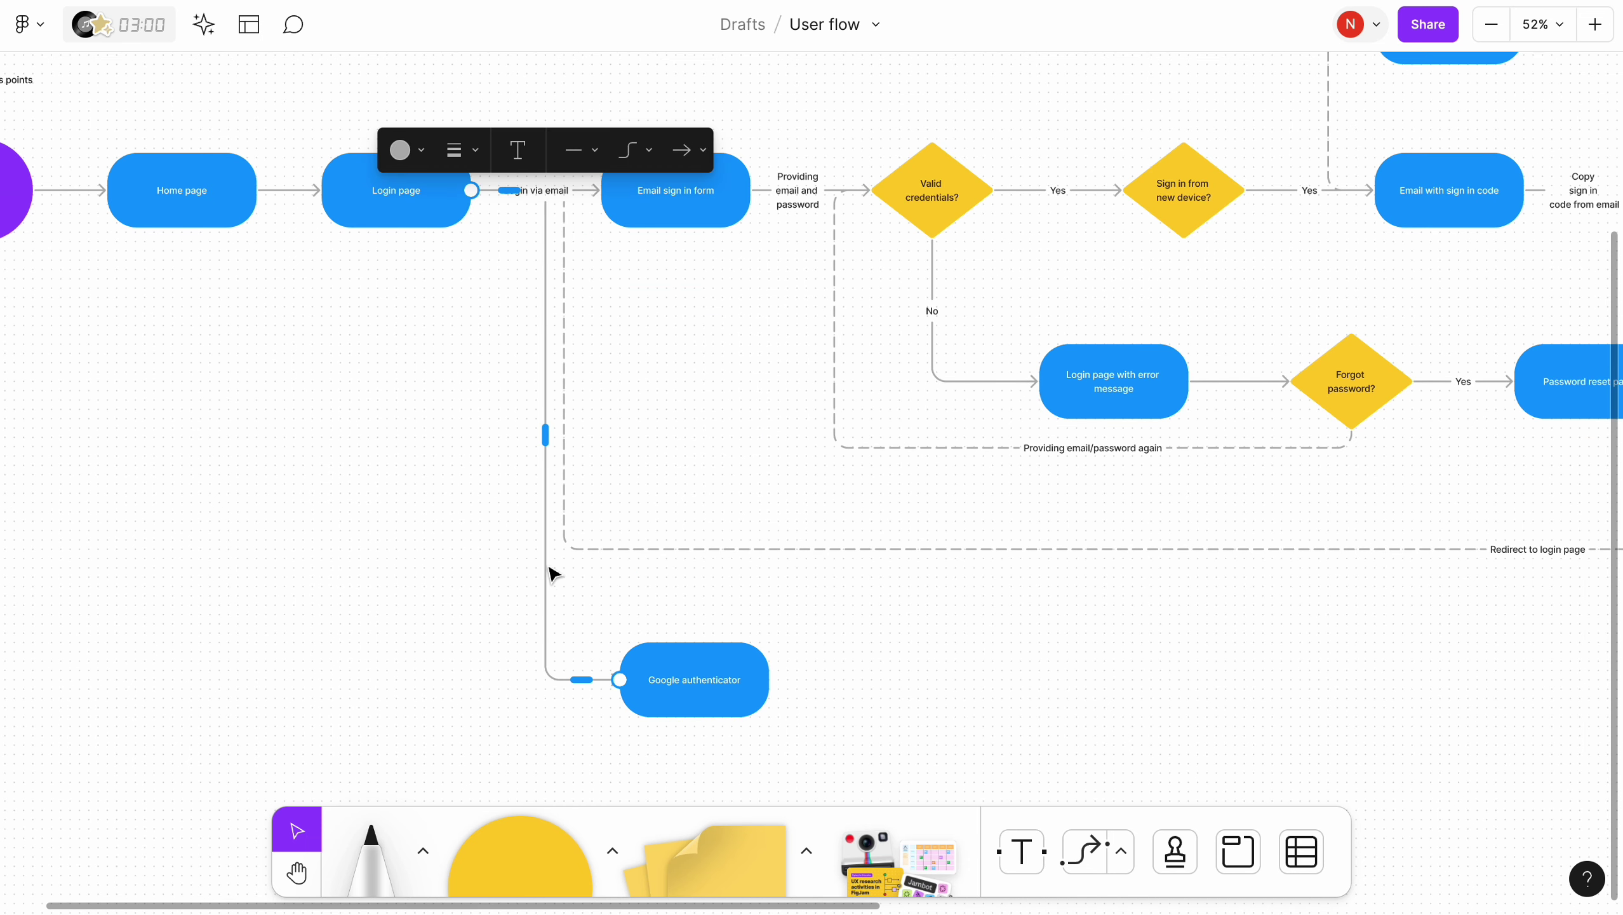
double_click(500, 518)
scroll(499, 518, "up", 3)
type("Sign")
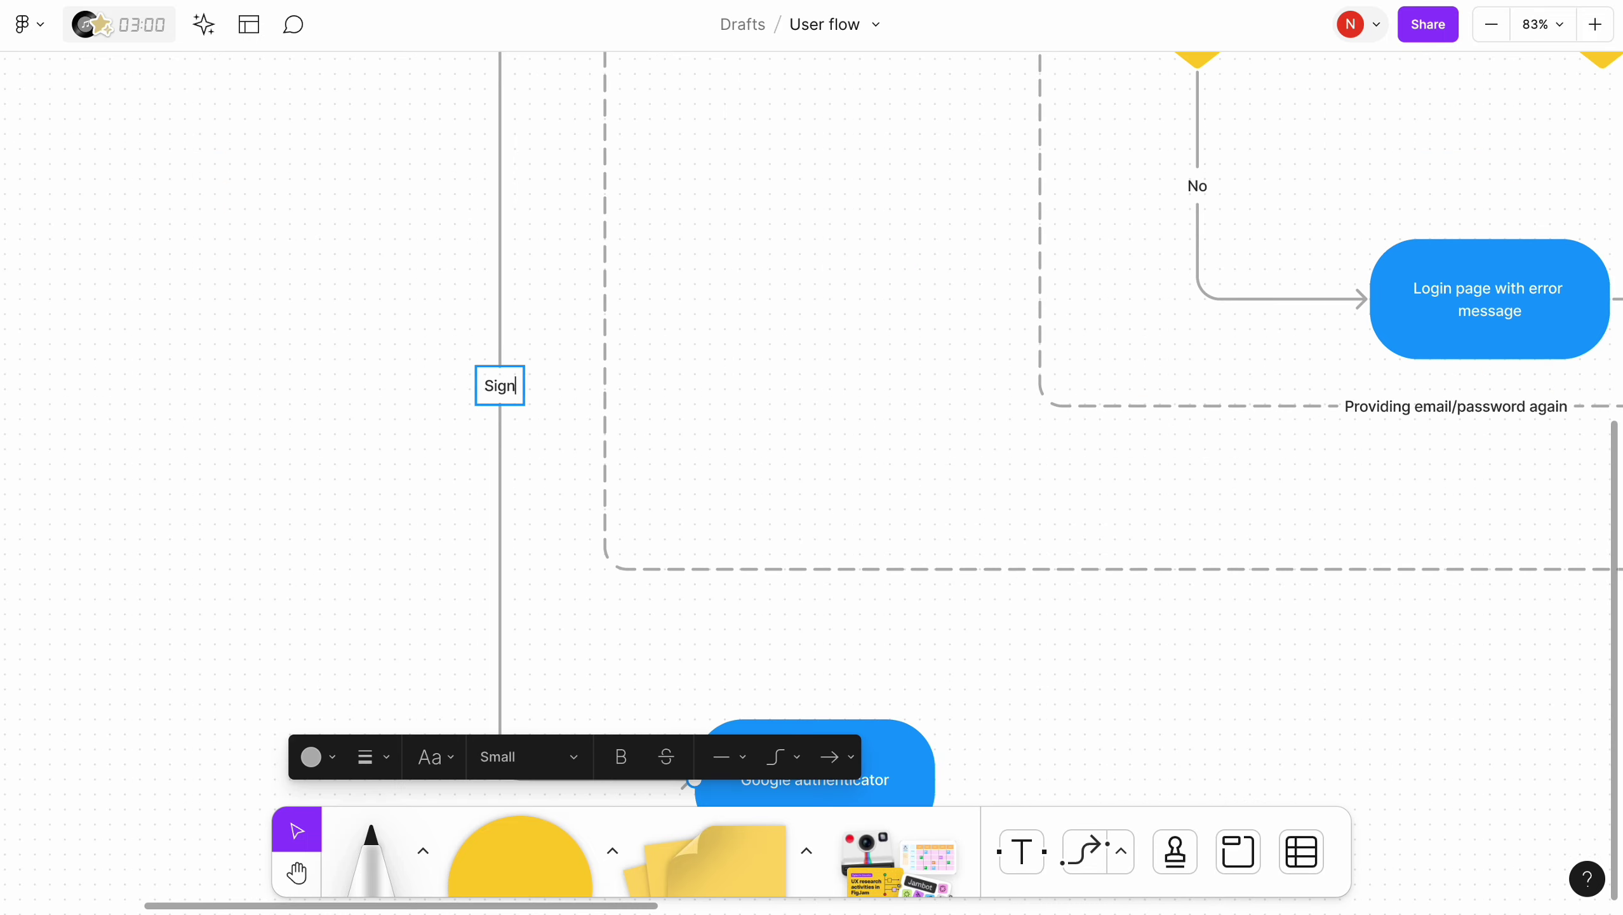
type(" in with Google")
left_click(384, 446)
Connect Google authenticator to the Private area page with an arrow running below the Redirect to login page line
scroll(385, 448, "down", 5)
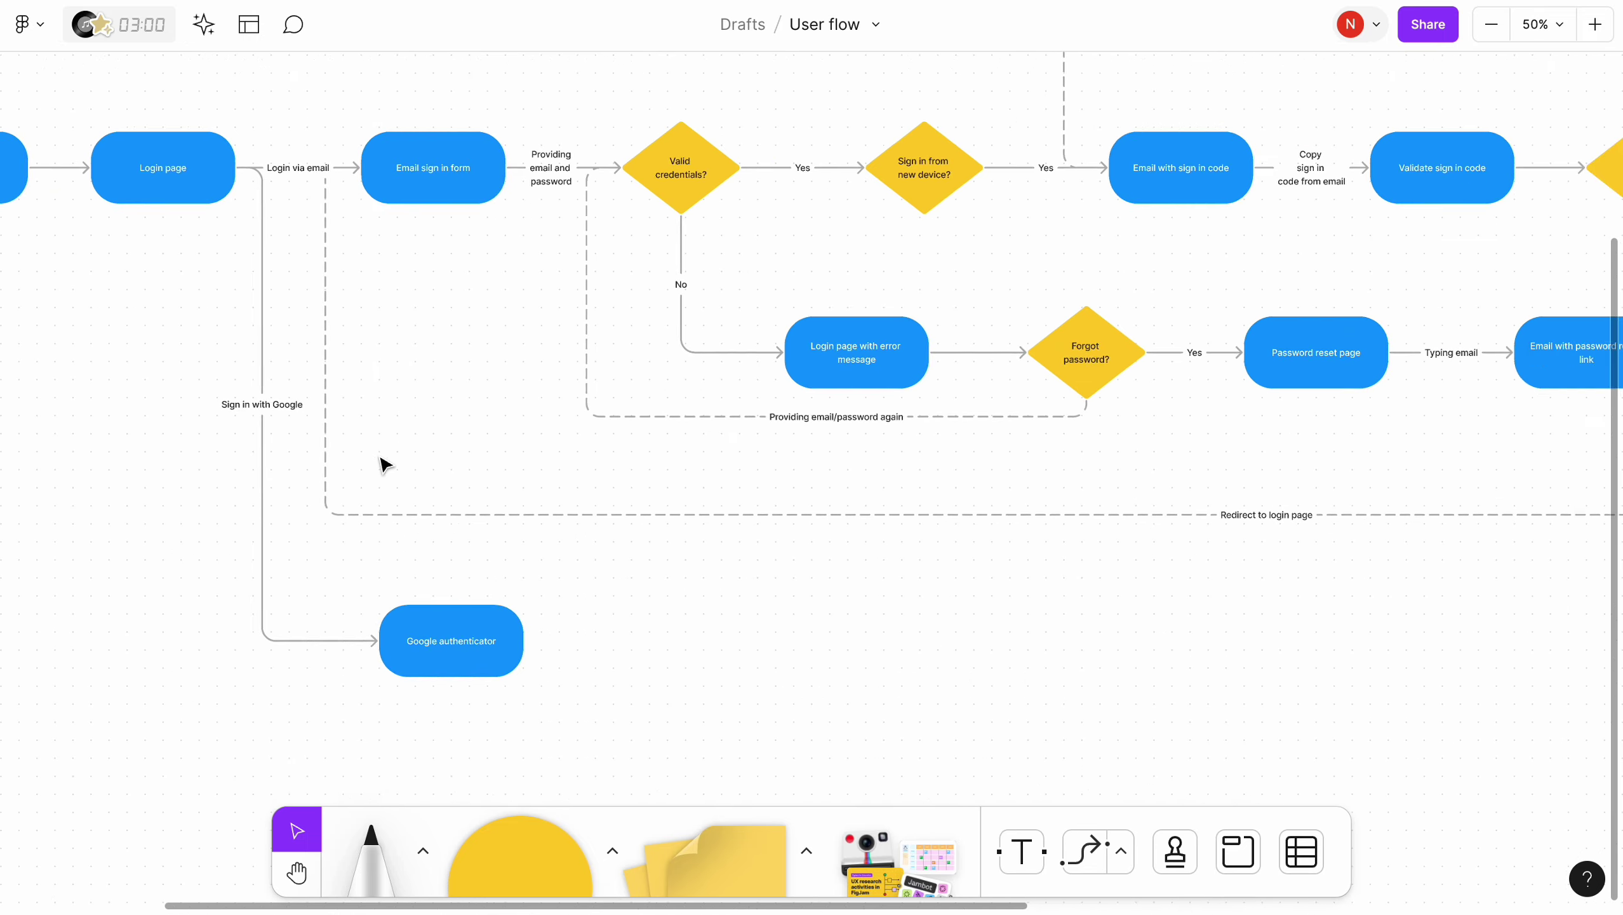
scroll(380, 457, "down", 2)
left_click(66, 504)
scroll(64, 497, "up", 3)
left_click_drag(128, 489, 1580, 100)
left_click(839, 208)
left_click_drag(838, 293, 1541, 325)
Open a text label on the long arrow leaving Google authenticator
scroll(1227, 474, "right", 5)
scroll(1227, 475, "left", 5)
double_click(646, 482)
scroll(646, 481, "up", 3)
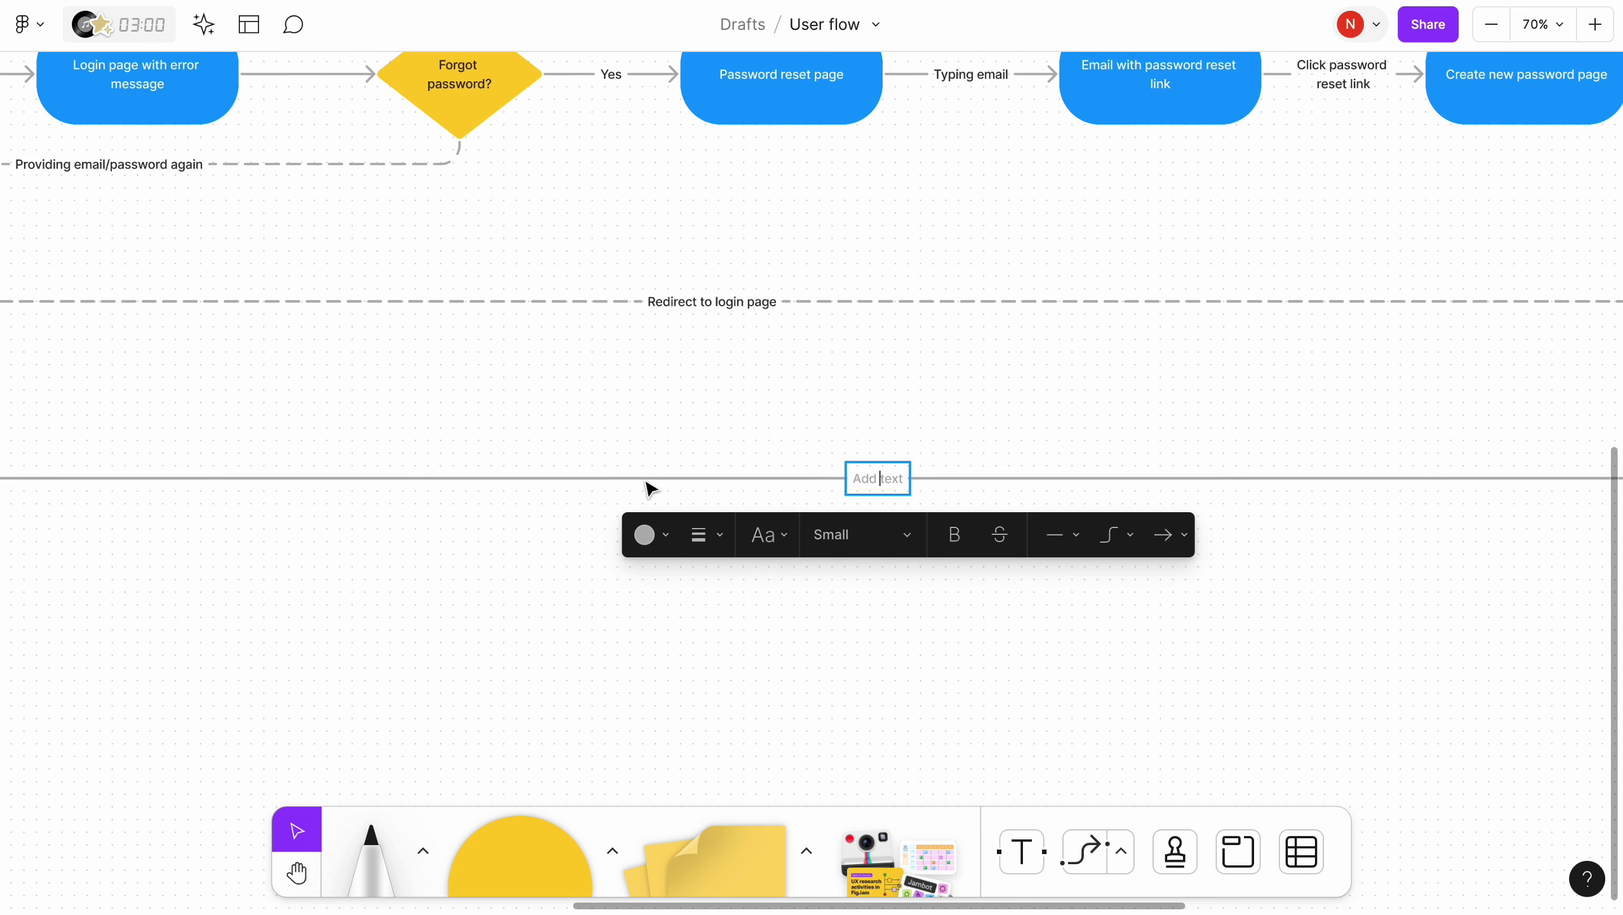